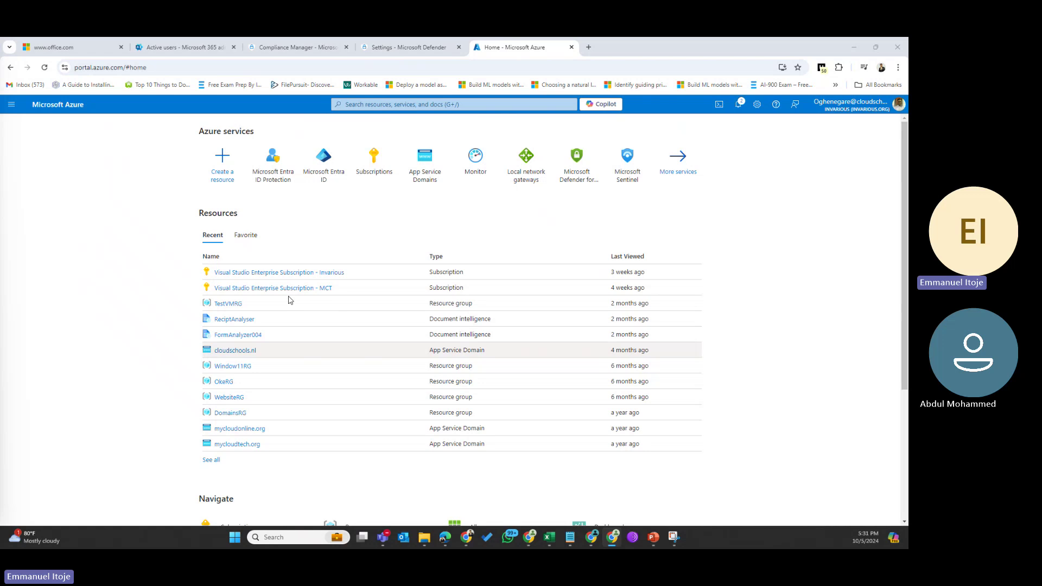
# From Active users, expand the full admin navigation and open the Security admin center
pyautogui.click(171, 48)
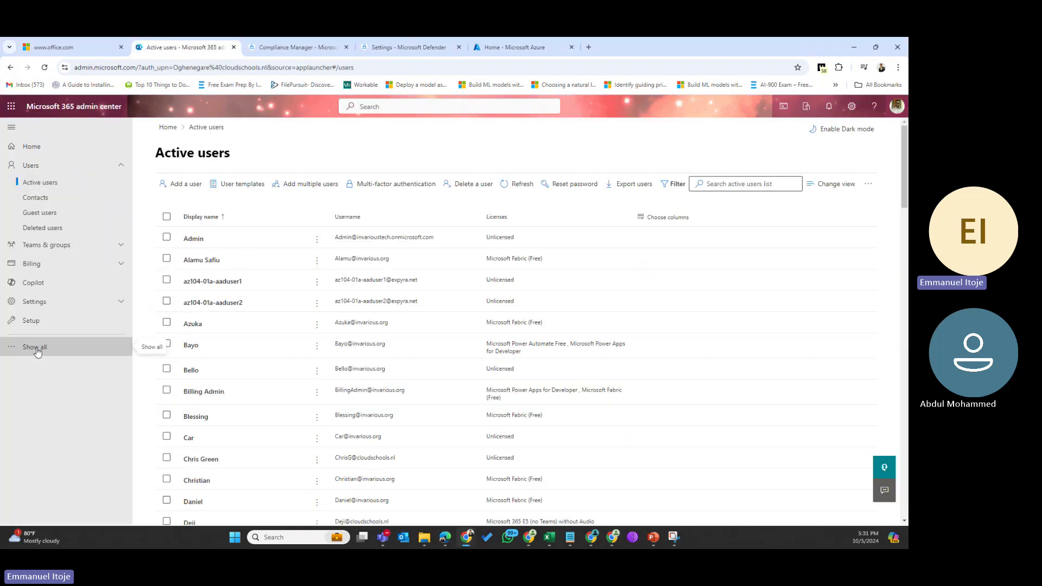
pyautogui.click(35, 349)
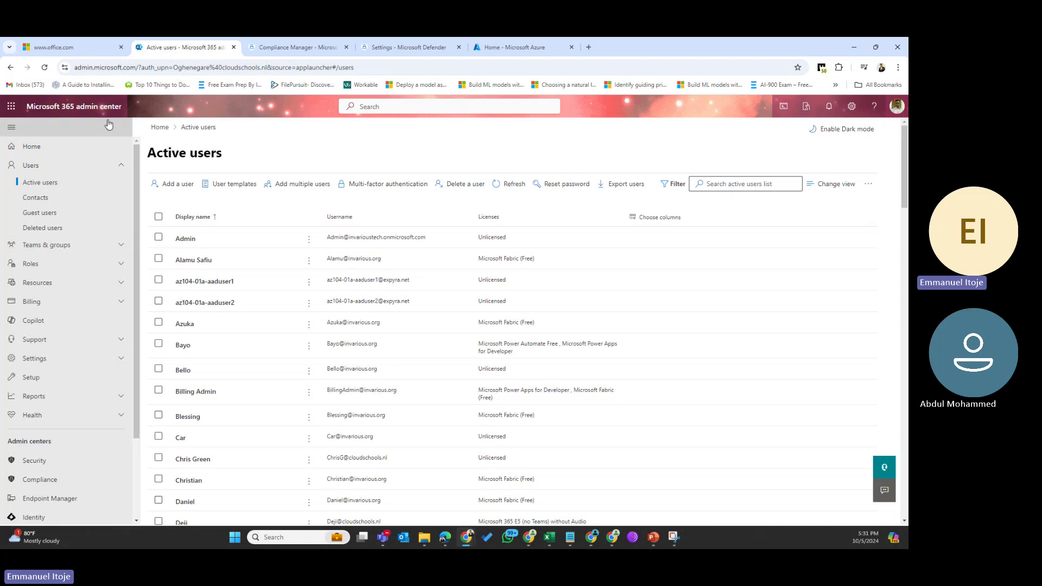
pyautogui.scroll(-2, 55, 426)
pyautogui.scroll(-1, 55, 426)
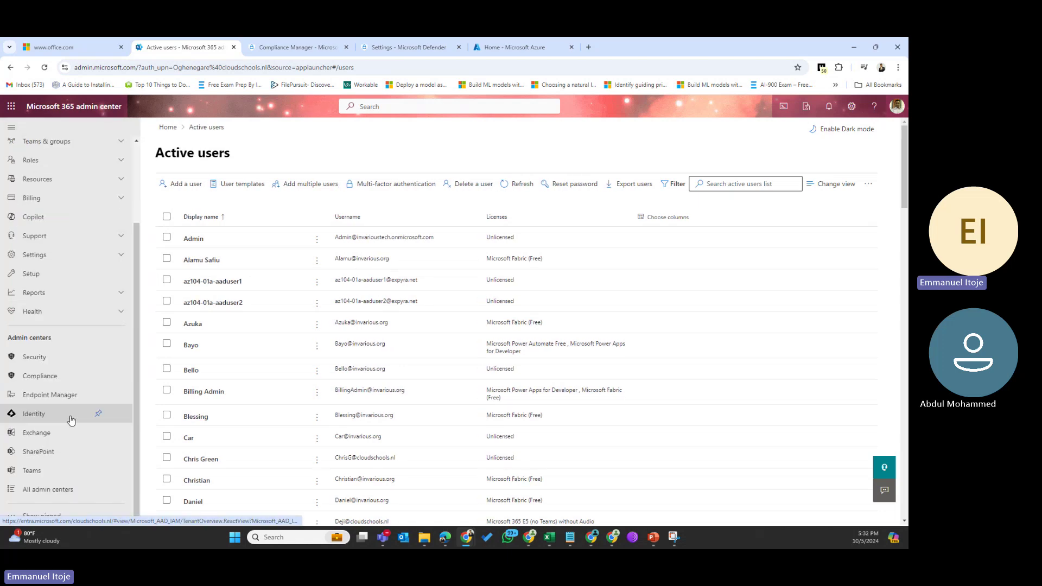
pyautogui.click(33, 359)
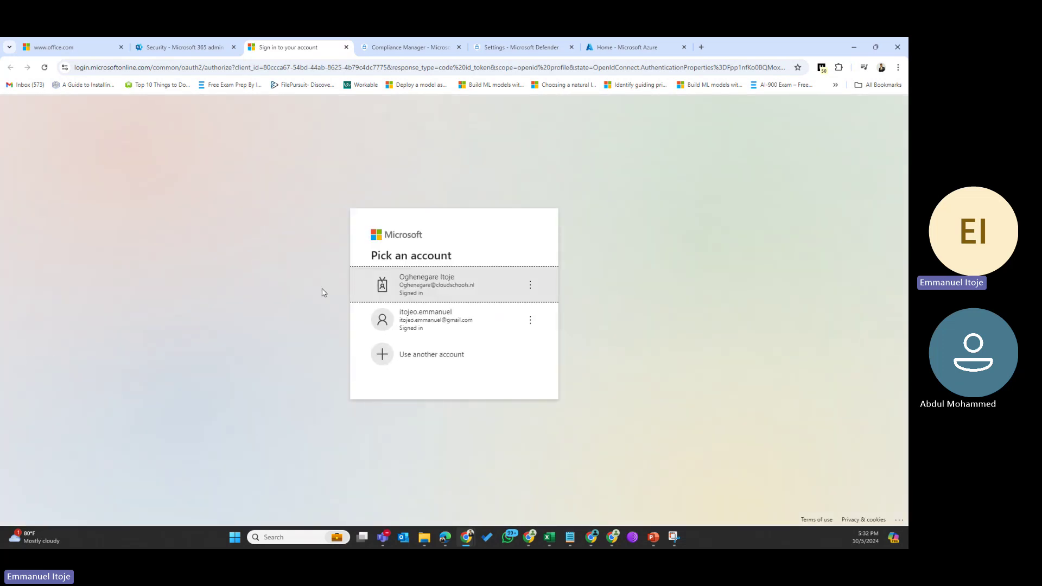
# Sign in with the work account, open Defender's Identities Dashboard, then launch the Identity admin center
pyautogui.click(460, 288)
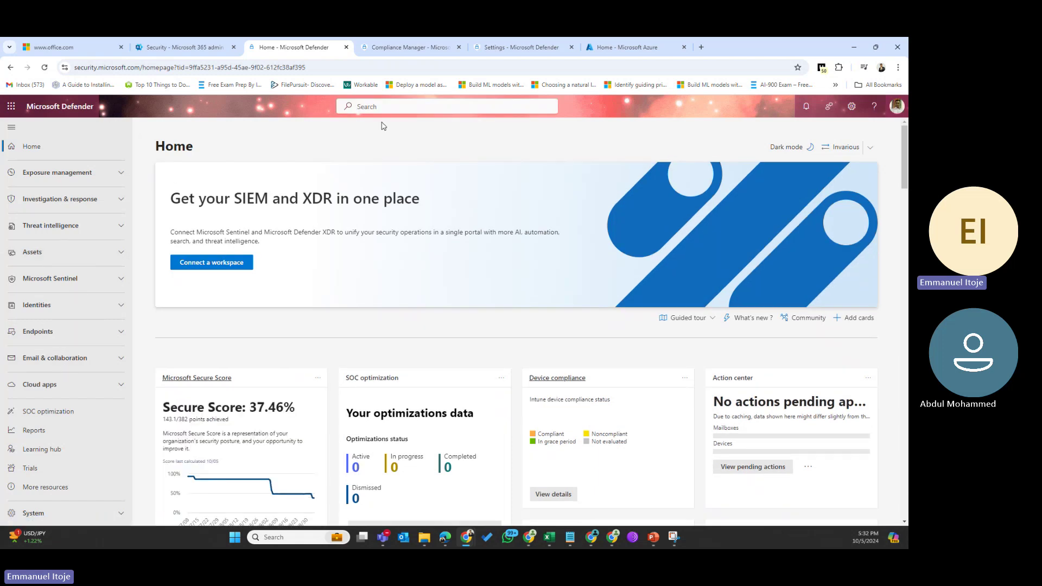
pyautogui.click(70, 307)
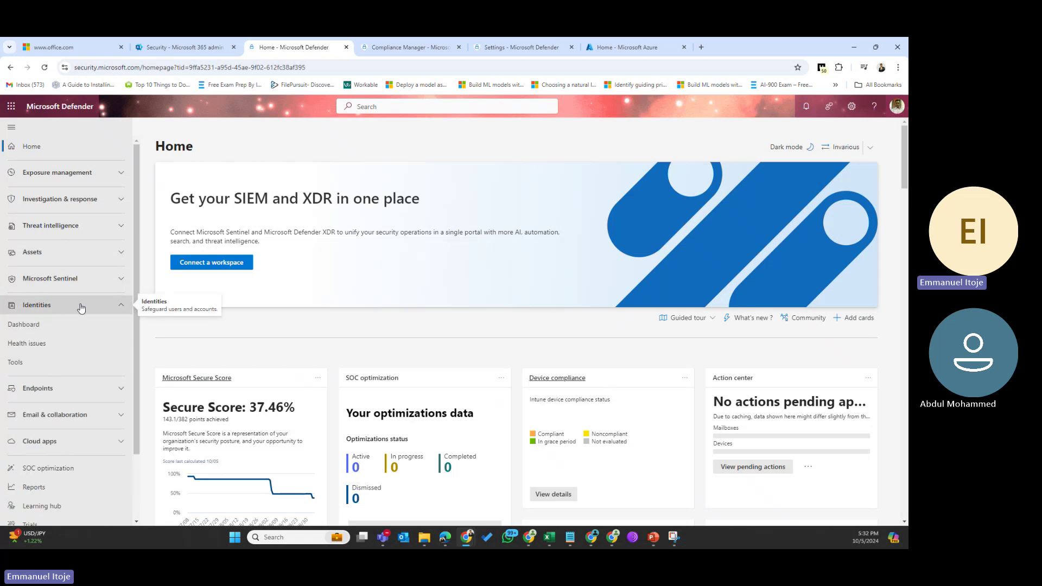
pyautogui.click(24, 325)
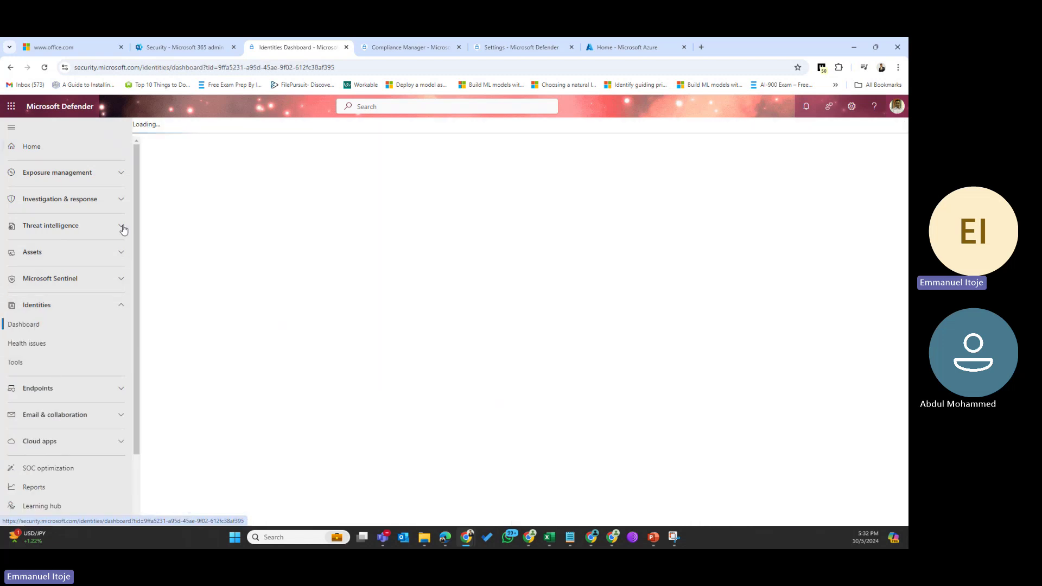
pyautogui.click(184, 48)
pyautogui.click(34, 413)
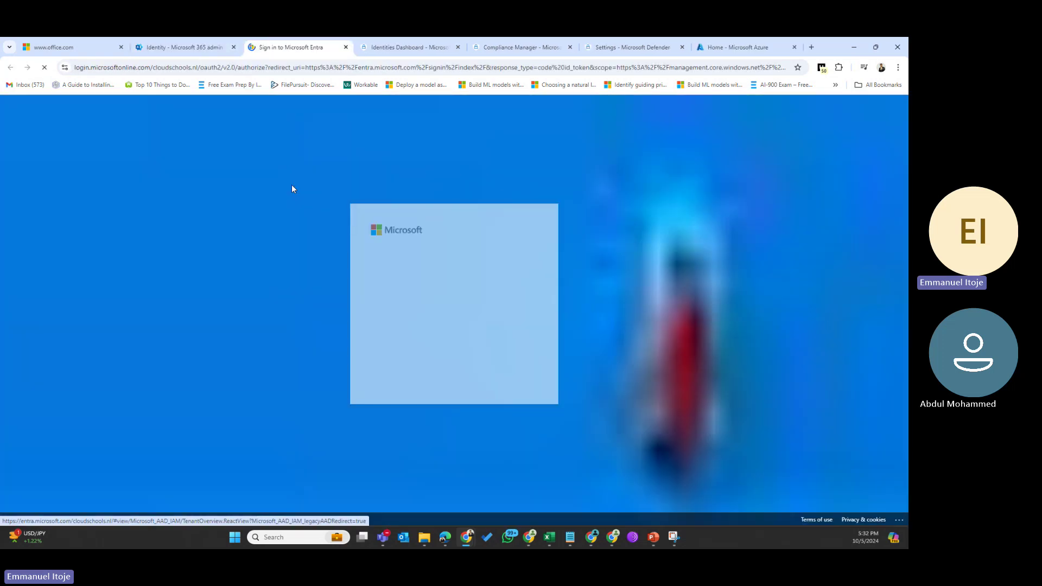
# Sign in to Entra, open Protection > Identity Protection, then return to the Azure portal home tab
pyautogui.click(431, 295)
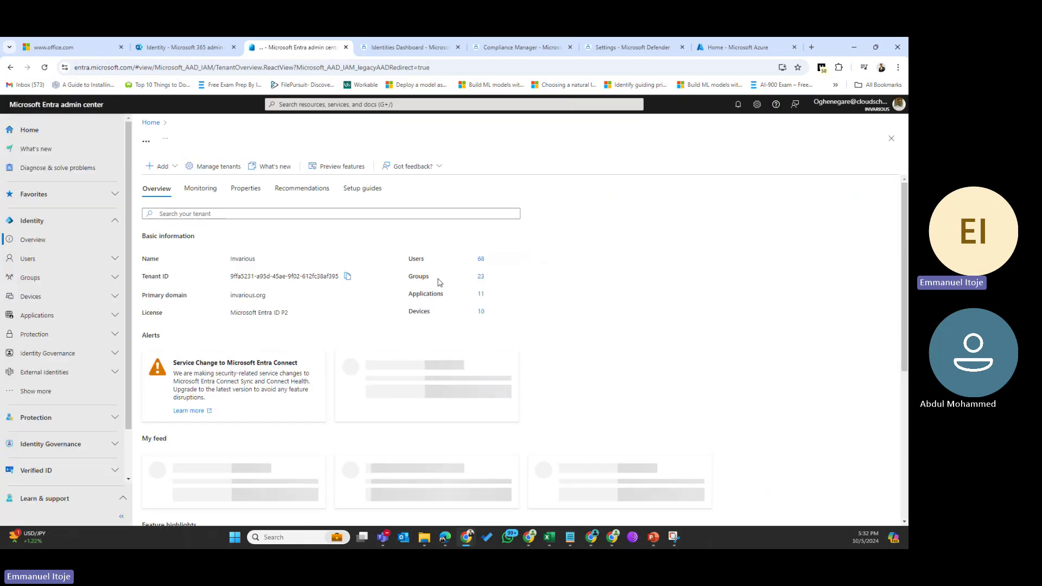
pyautogui.click(43, 336)
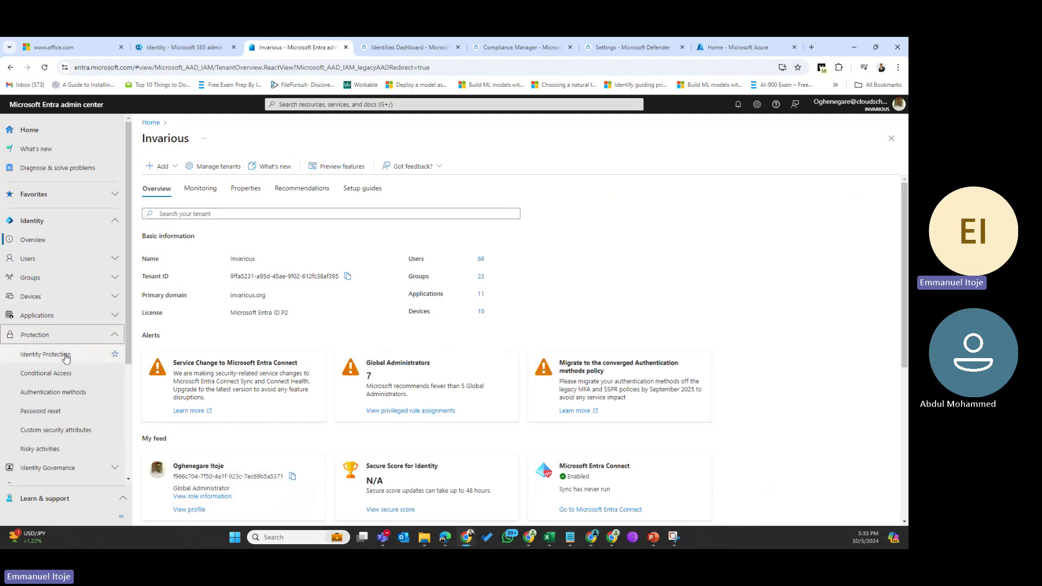
pyautogui.click(32, 355)
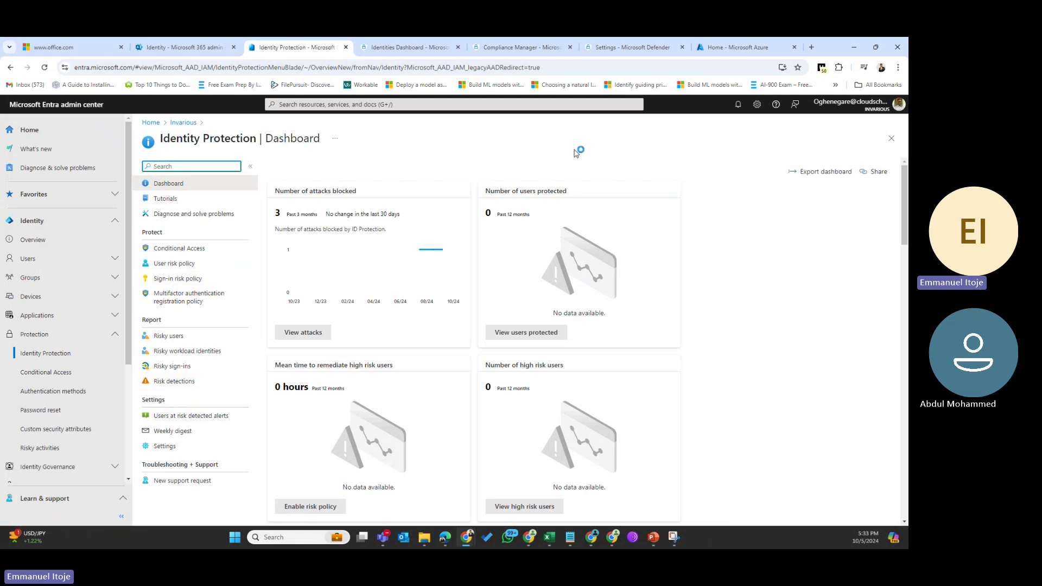
pyautogui.click(730, 49)
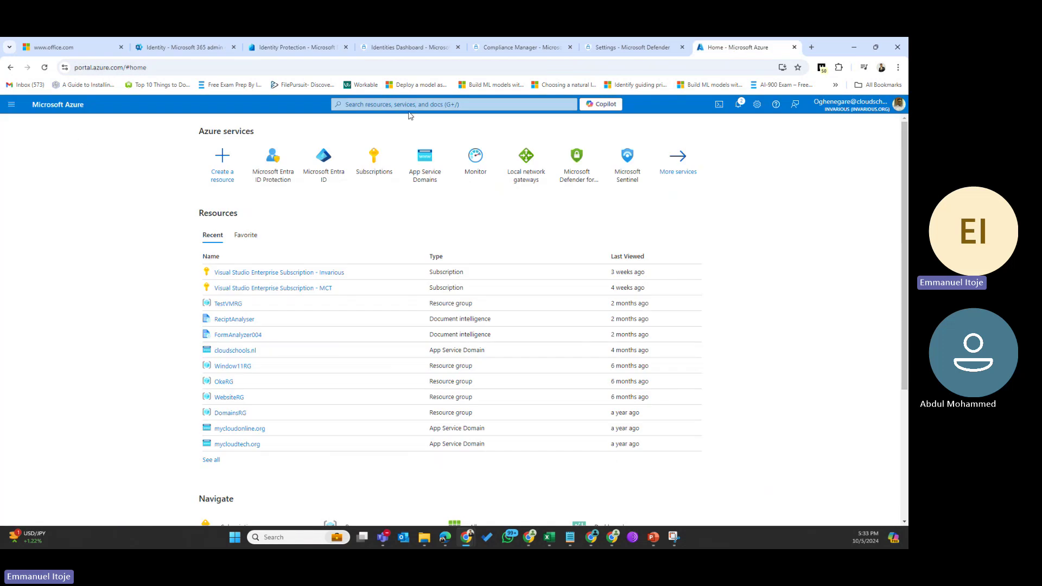
# Open All services from the portal menu and filter it to the Security category
pyautogui.click(11, 104)
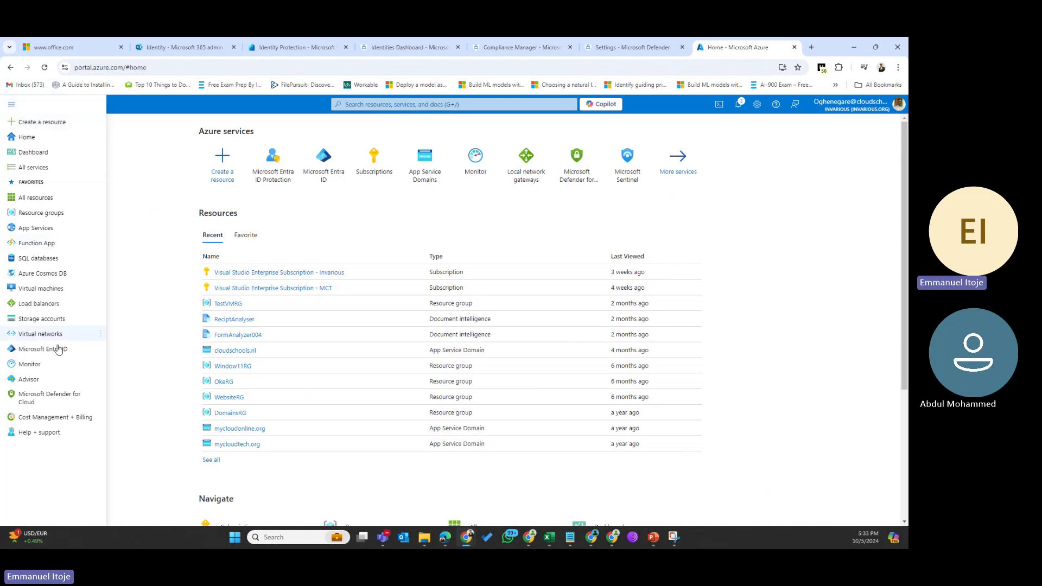
pyautogui.click(34, 167)
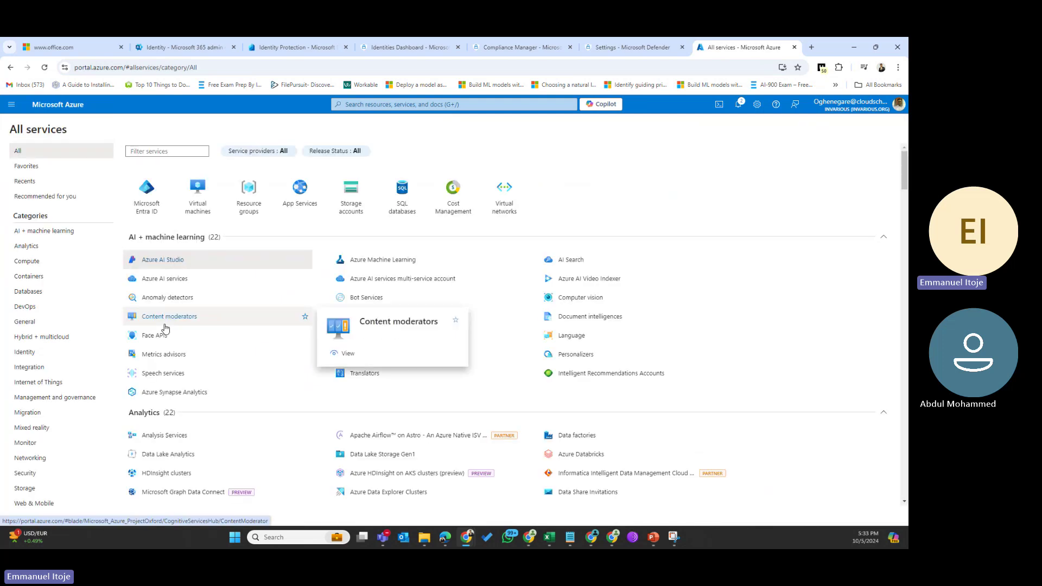
pyautogui.click(43, 472)
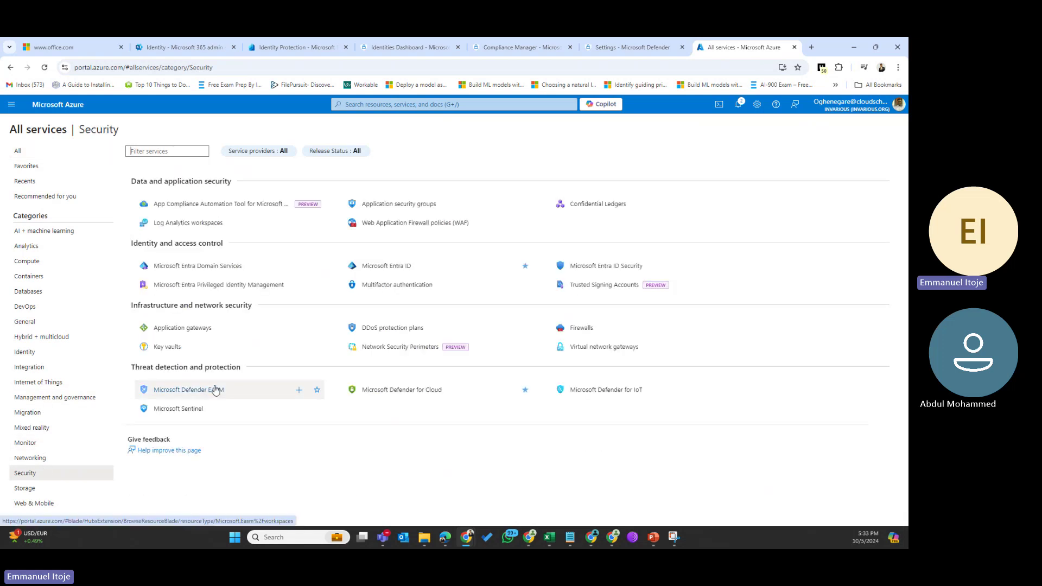
pyautogui.moveTo(215, 390)
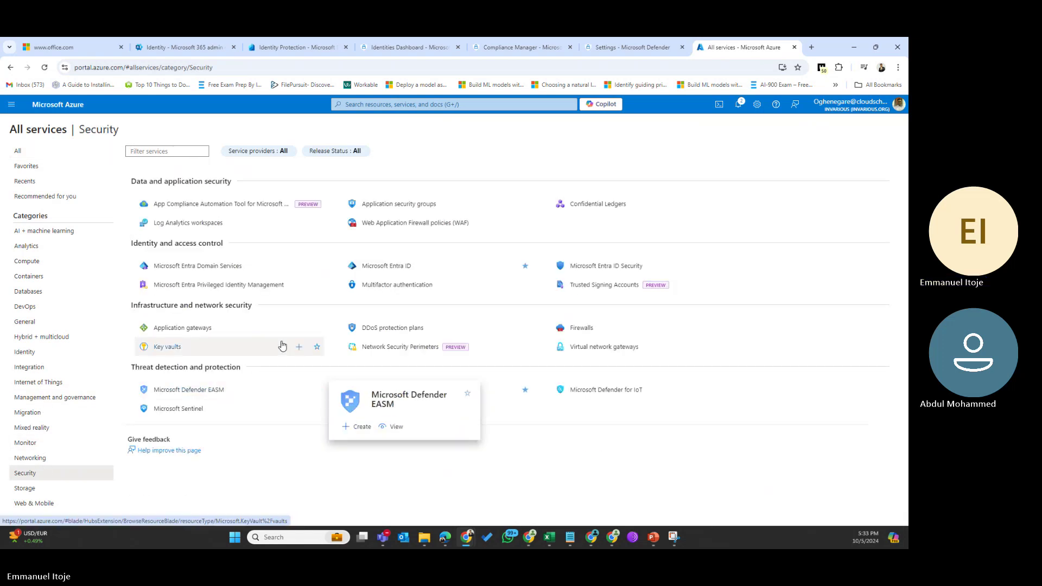
pyautogui.moveTo(282, 345)
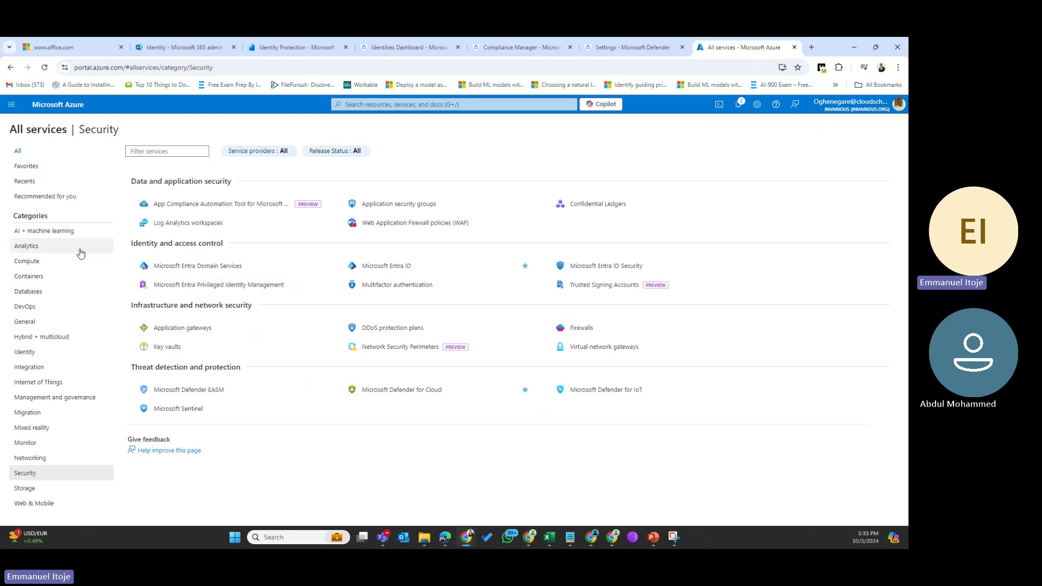
# Compare the Identity and Security service categories, settling on Identity, and focus the top search bar
pyautogui.click(30, 353)
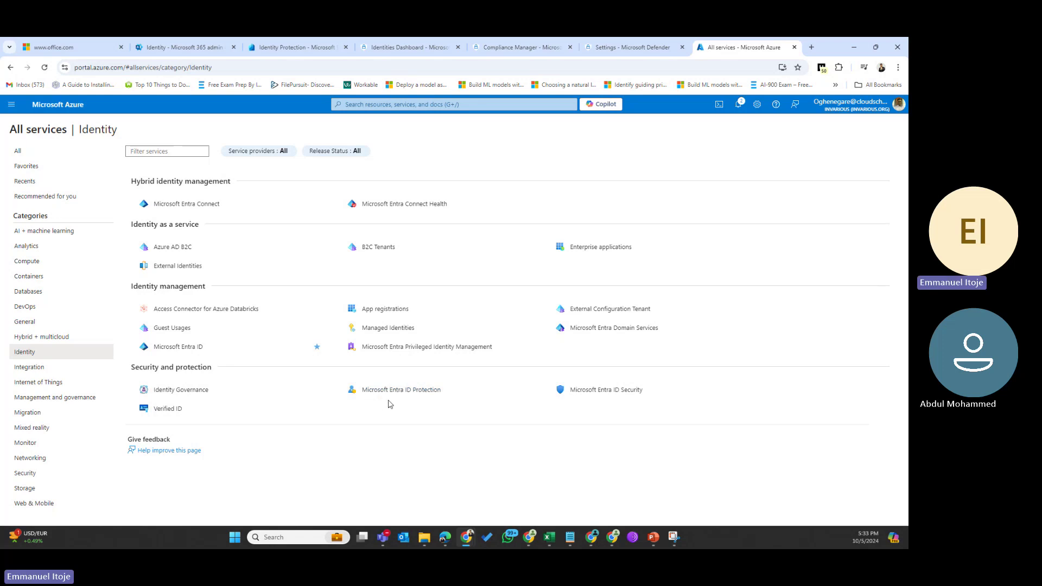
pyautogui.click(39, 474)
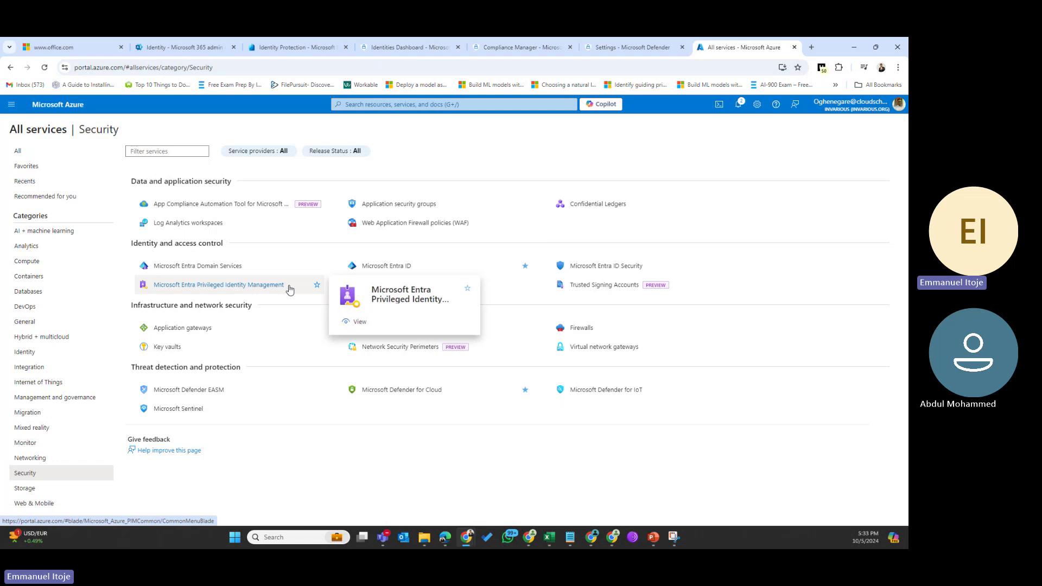
pyautogui.click(25, 355)
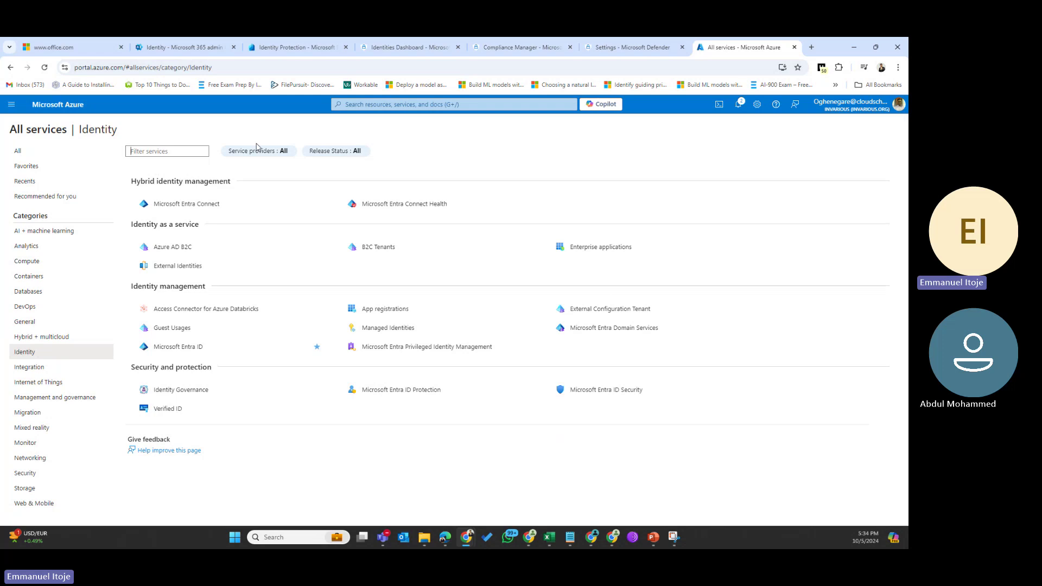
pyautogui.click(397, 105)
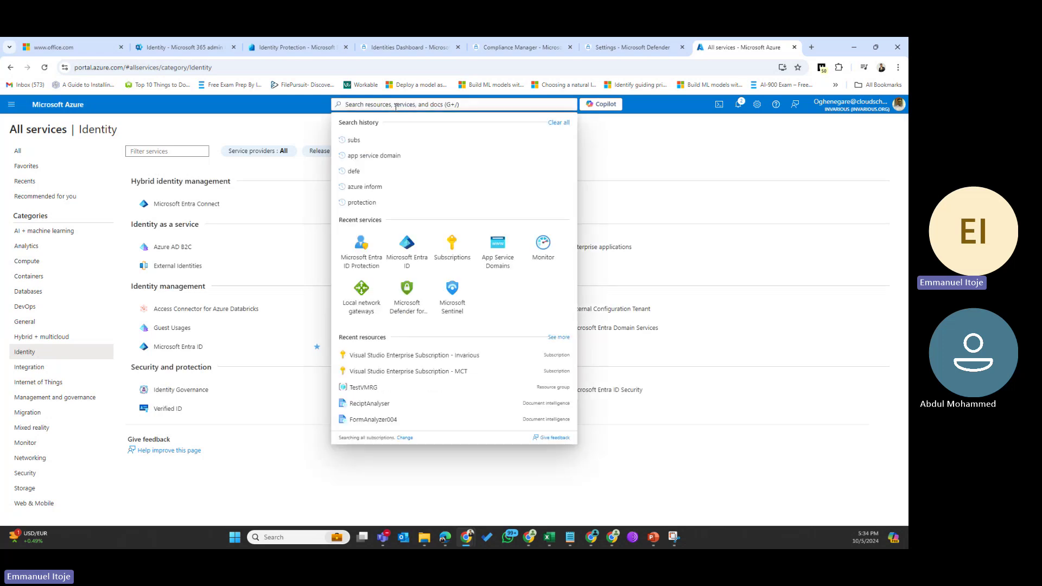
# Search 'entra id prot' and open Microsoft Entra ID Protection from the Services results
pyautogui.write('microso')
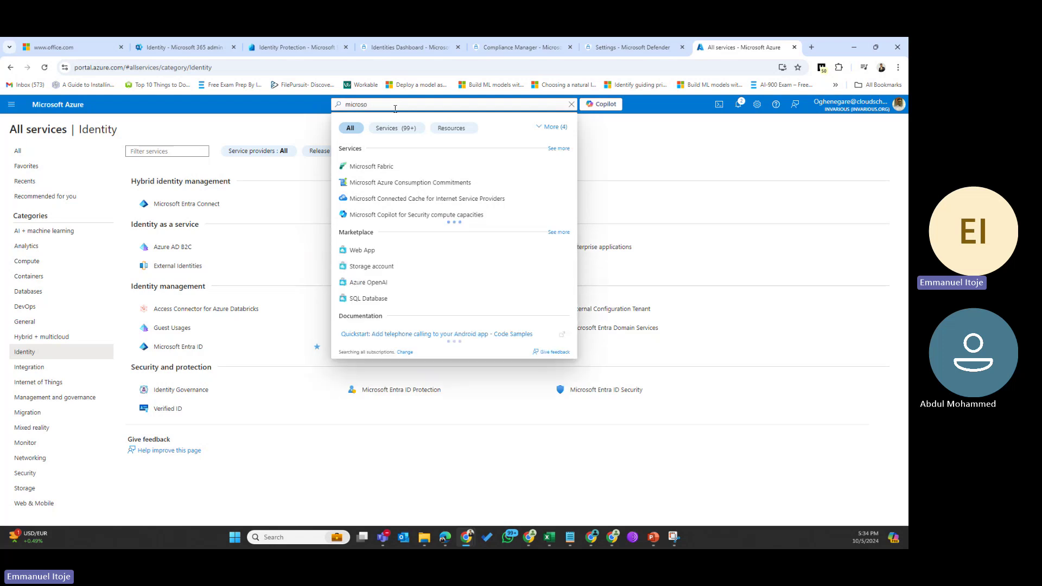
pyautogui.press('BackSpace')
pyautogui.press('BackSpace')
pyautogui.press('BackSpace')
pyautogui.press('BackSpace')
pyautogui.press('BackSpace')
pyautogui.press('BackSpace')
pyautogui.press('BackSpace')
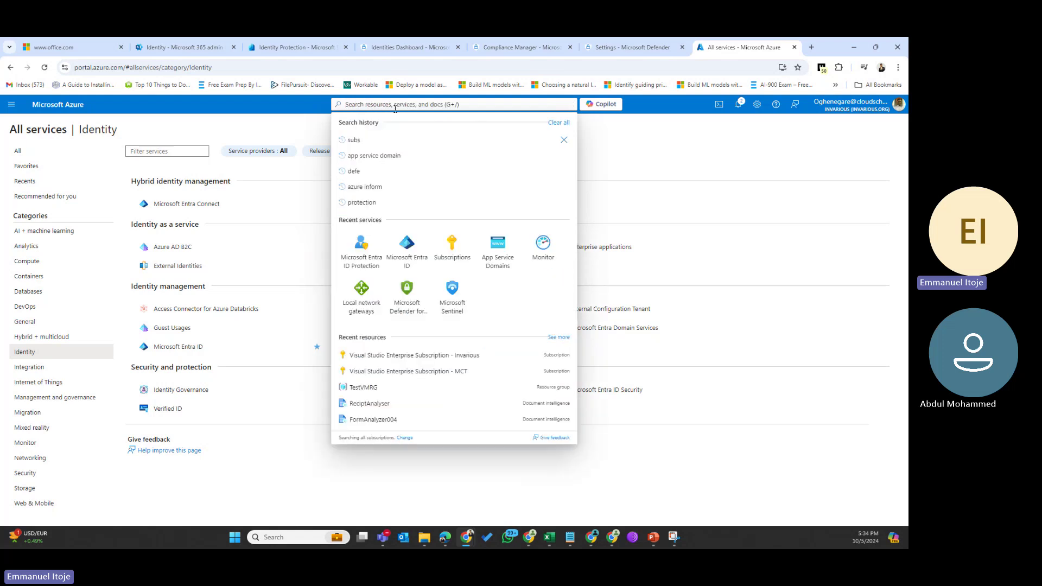
pyautogui.write('en')
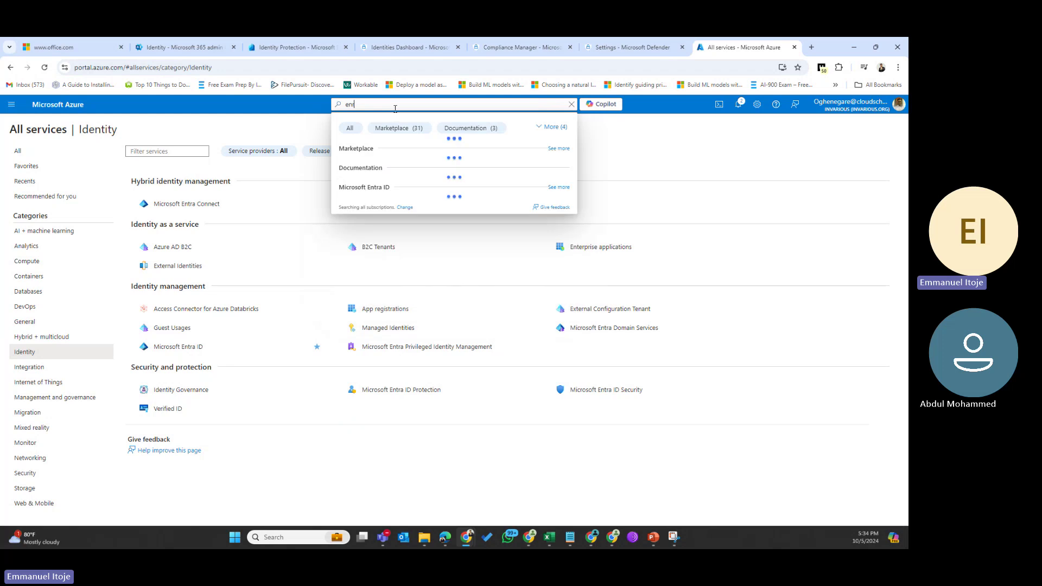
pyautogui.write('tra')
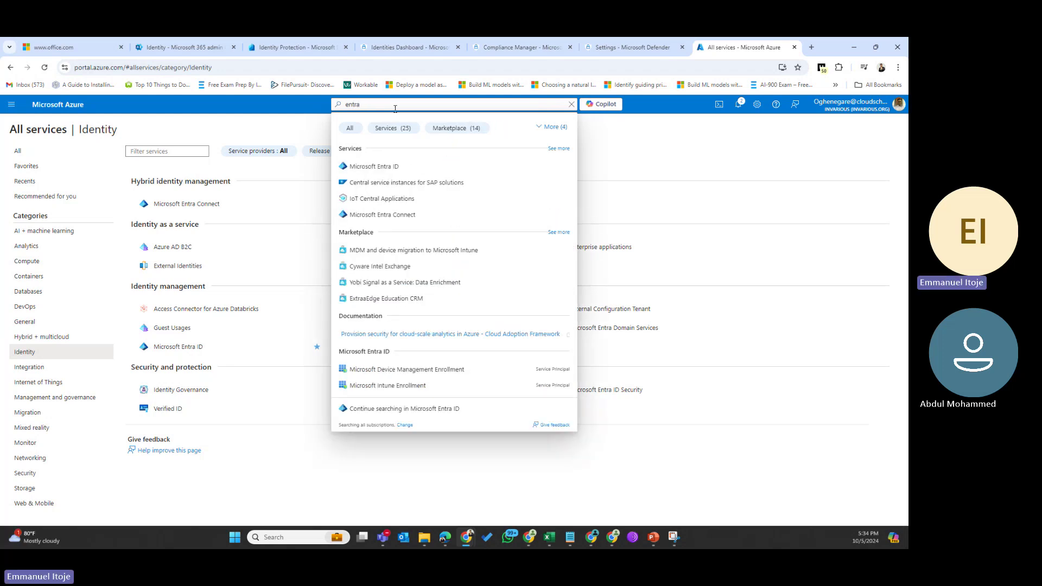
pyautogui.write(' id prot')
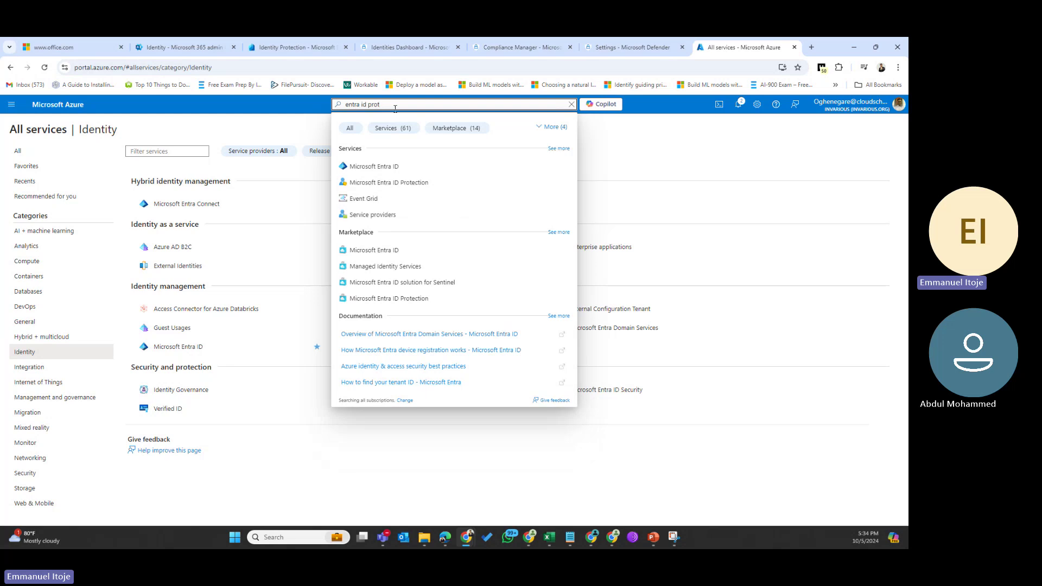
pyautogui.click(368, 184)
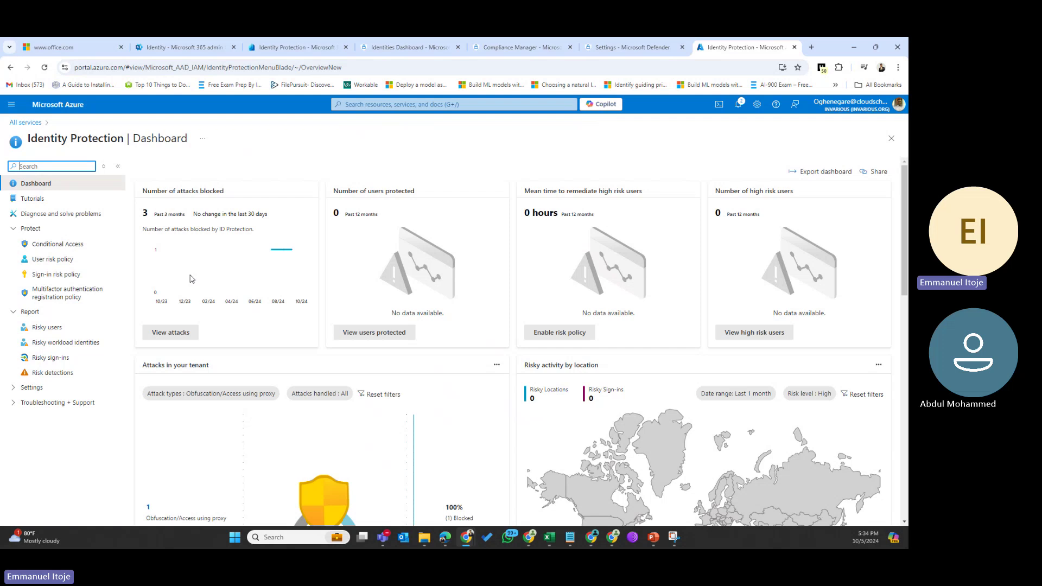
# Return to the Azure Identity Protection dashboard and collapse the Protect and Report menu groups
pyautogui.click(294, 48)
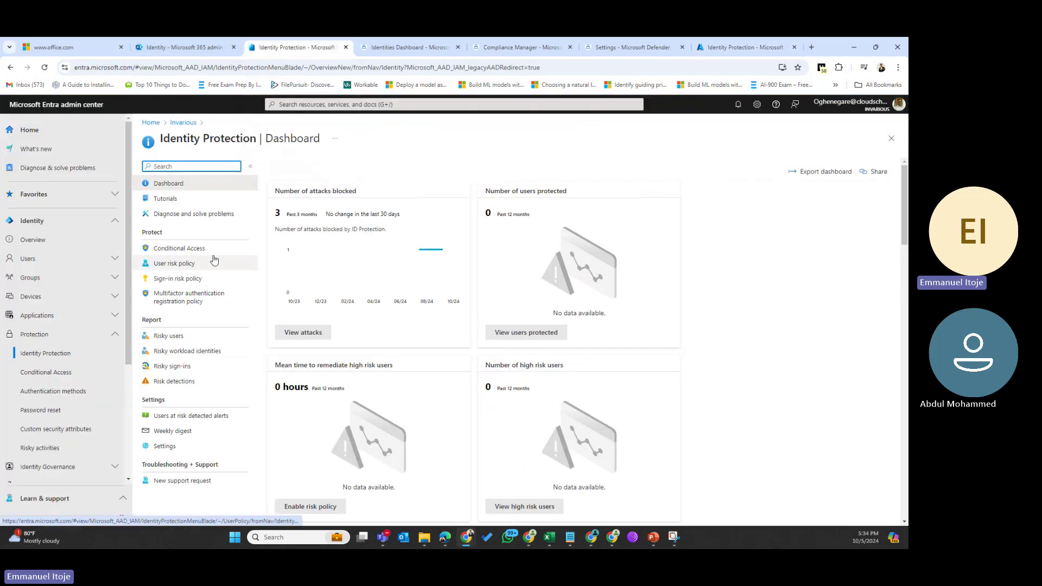
pyautogui.click(731, 47)
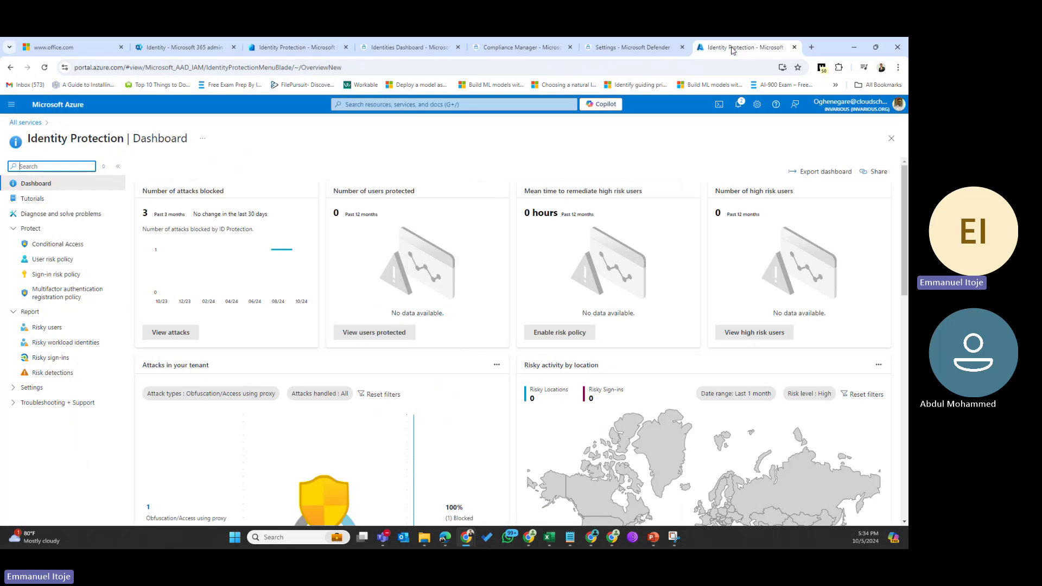
pyautogui.click(18, 230)
pyautogui.click(16, 245)
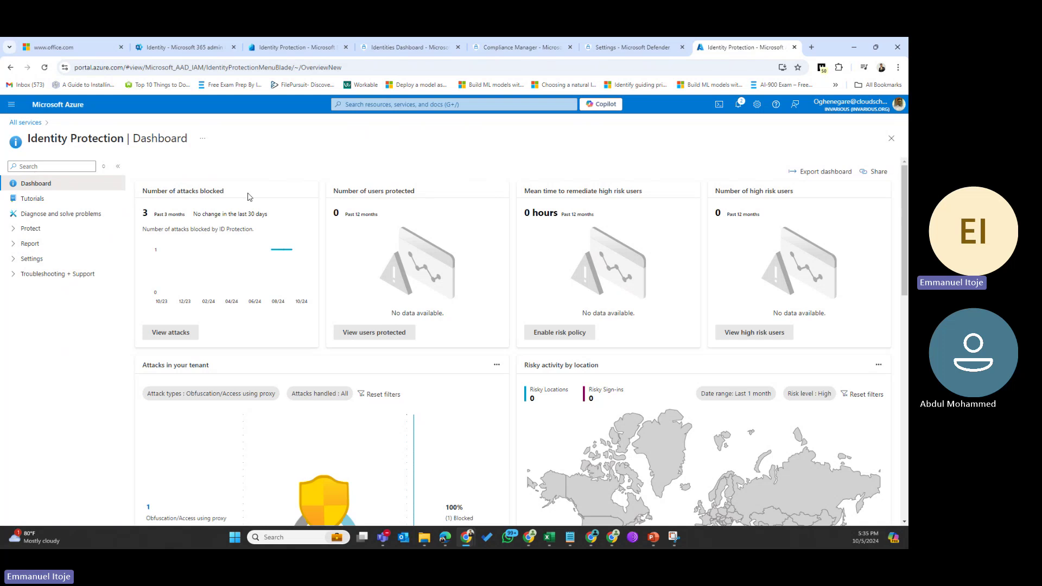
# Highlight the attacks blocked, users protected, Past 12 months and no-data dashboard labels
pyautogui.moveTo(248, 194); pyautogui.dragTo(140, 195)
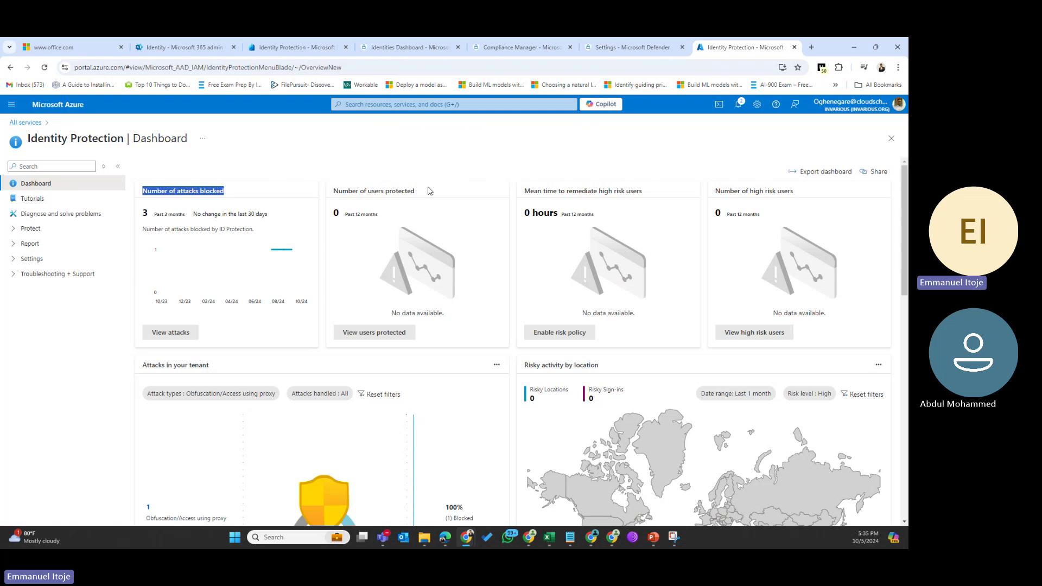
pyautogui.moveTo(448, 191); pyautogui.dragTo(356, 195)
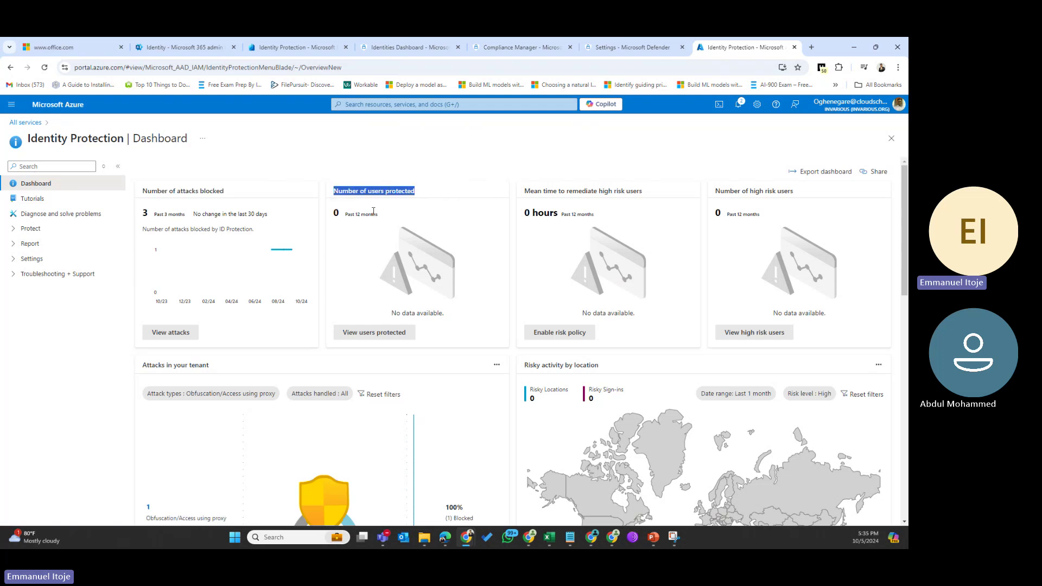
pyautogui.moveTo(380, 215); pyautogui.dragTo(345, 213)
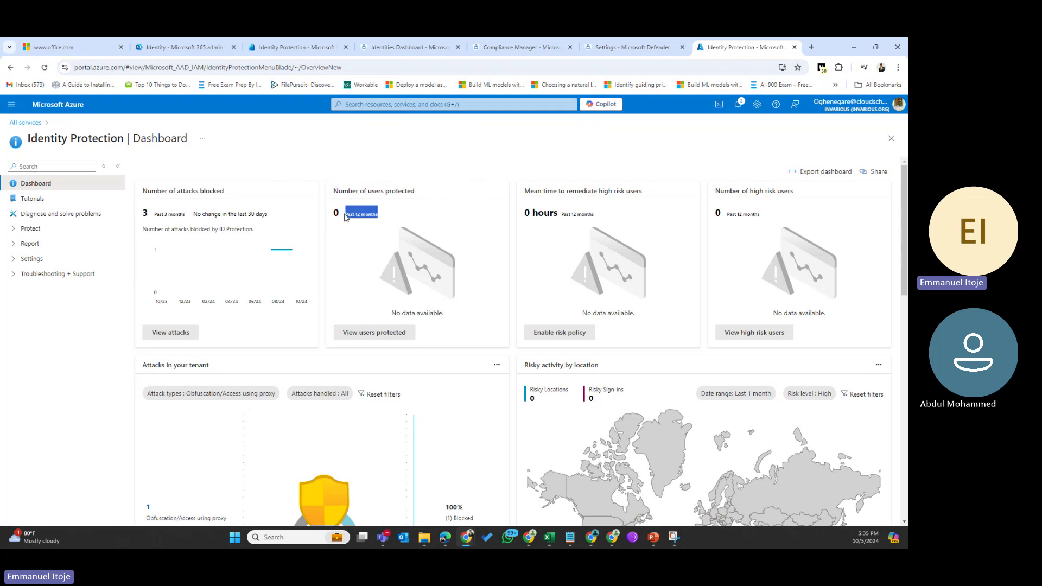
pyautogui.moveTo(658, 193); pyautogui.dragTo(500, 202)
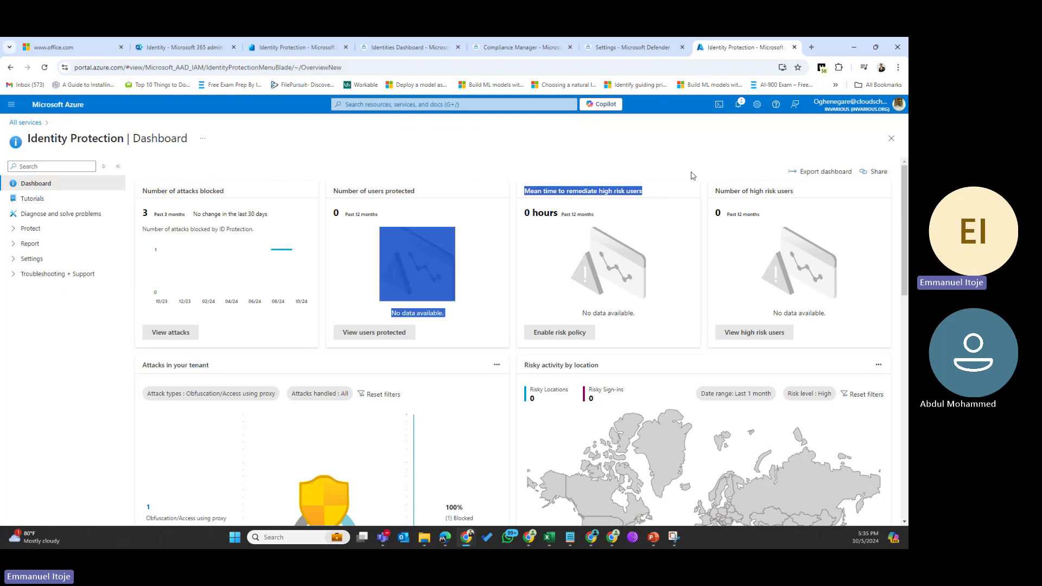
pyautogui.click(820, 195)
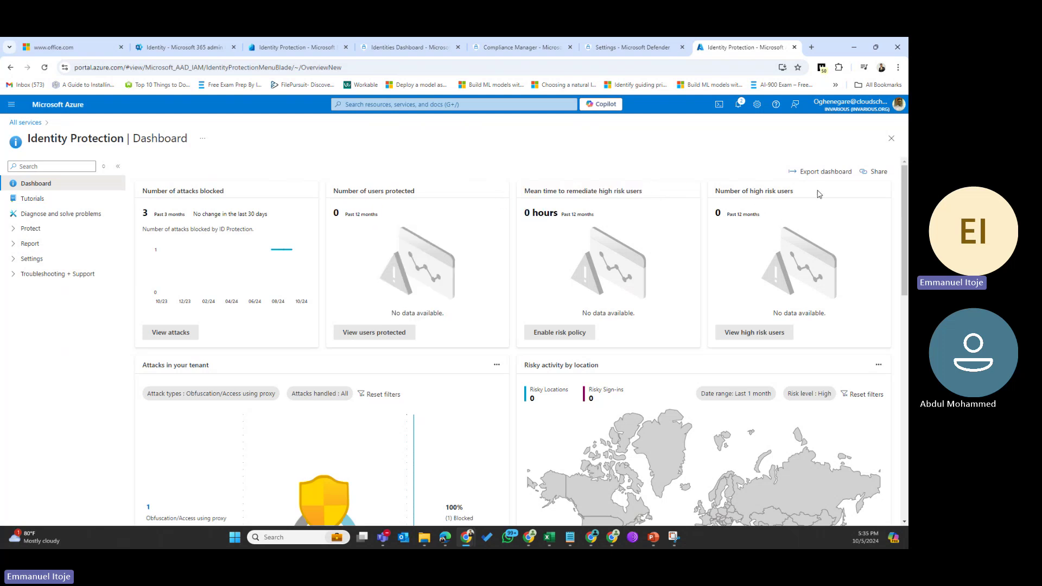
# Scroll through the dashboard and open View attacks to see the blocked attack detections
pyautogui.scroll(-5, 307, 324)
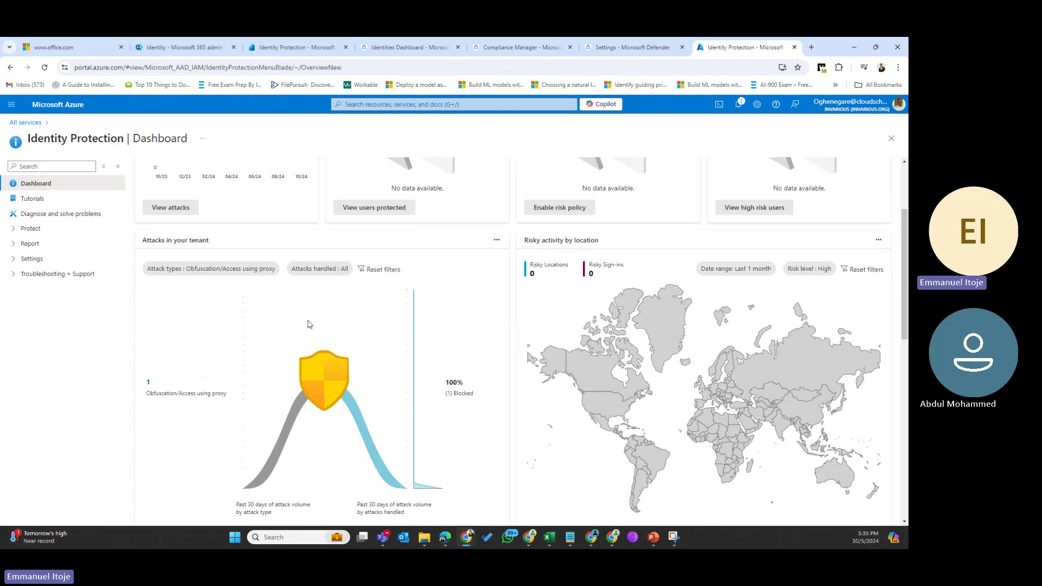
pyautogui.scroll(-2, 307, 324)
pyautogui.scroll(3, 307, 328)
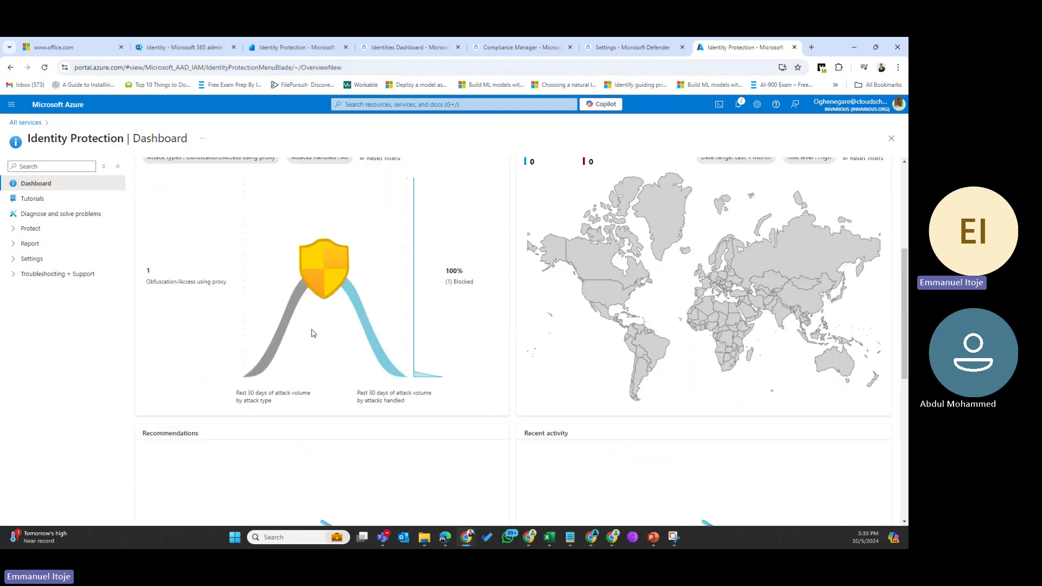
pyautogui.scroll(2, 434, 343)
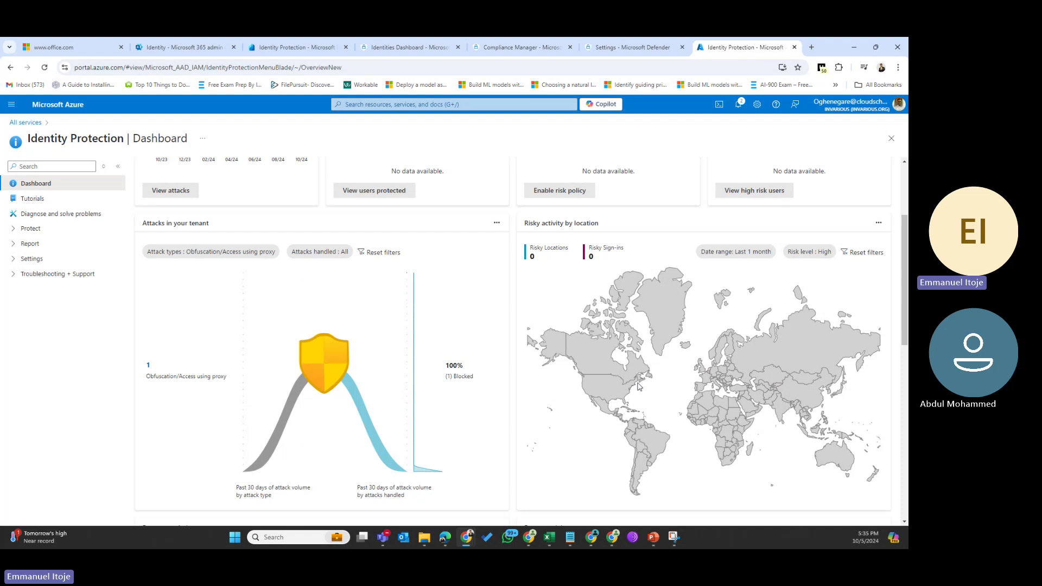
pyautogui.scroll(3, 364, 365)
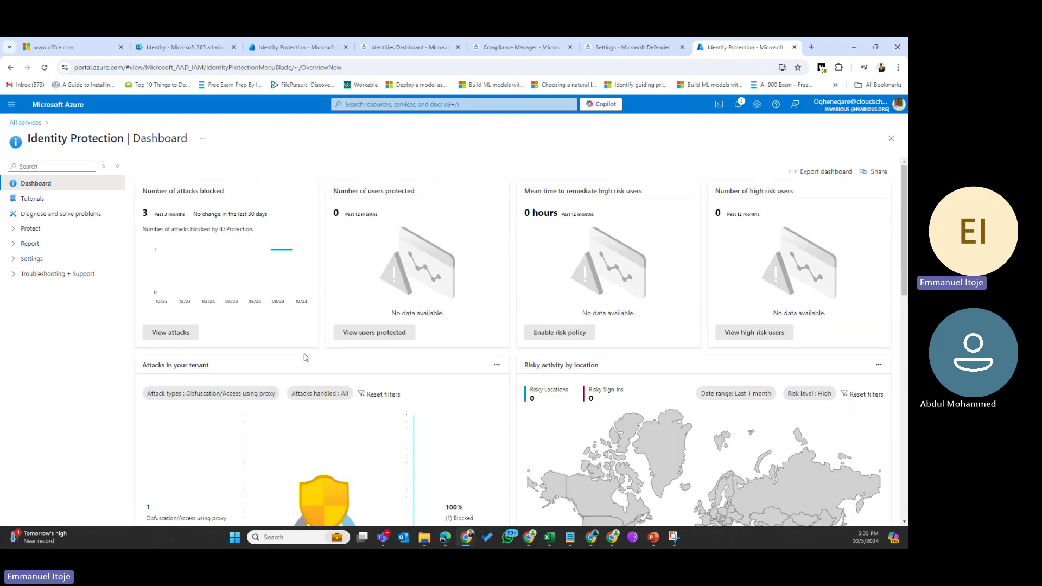
pyautogui.click(173, 333)
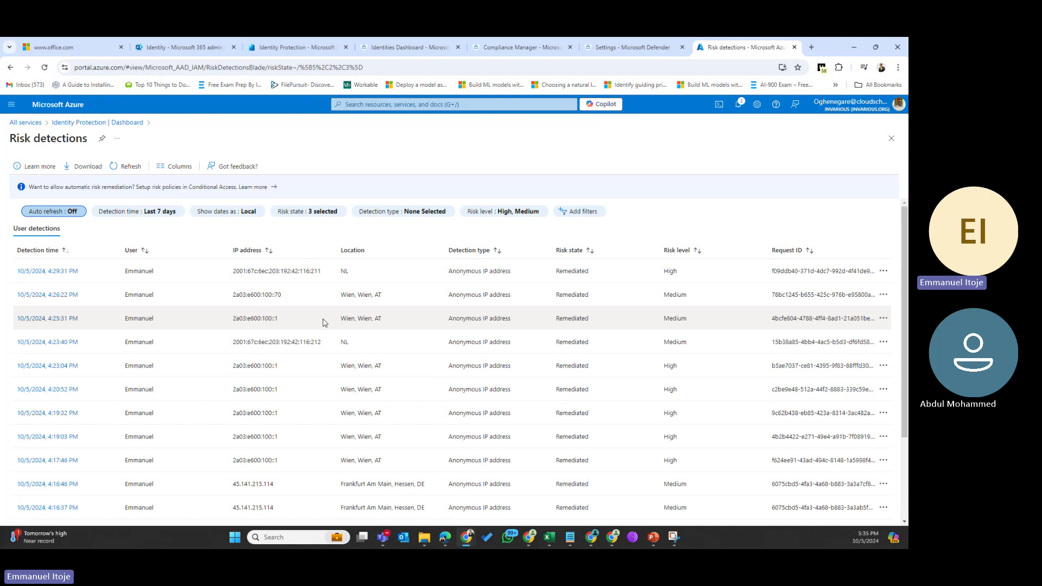
# Scroll the Risk detections table, then go back via the Identity Protection | Dashboard breadcrumb
pyautogui.scroll(-3, 466, 342)
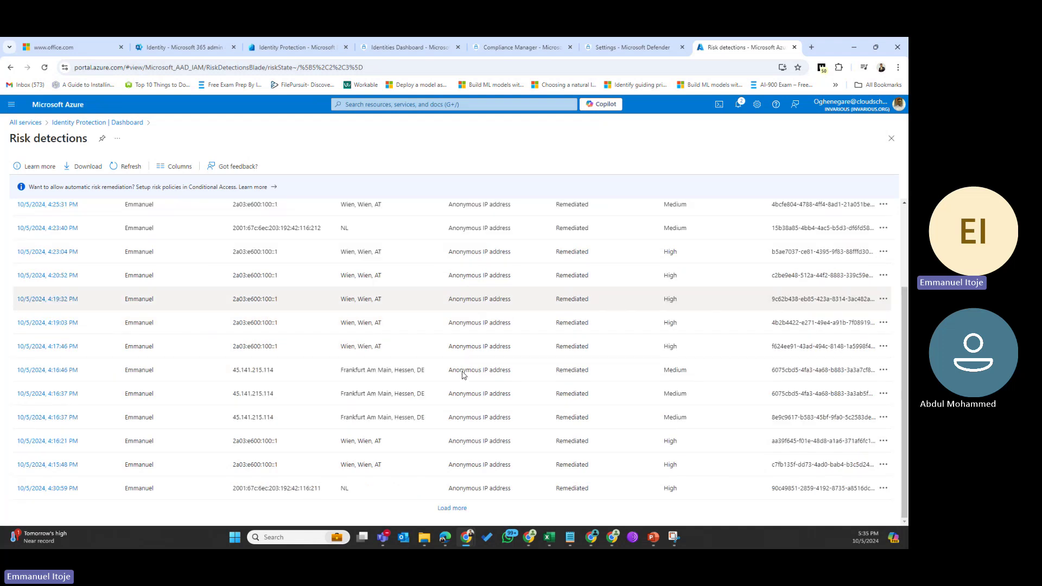
pyautogui.scroll(3, 463, 373)
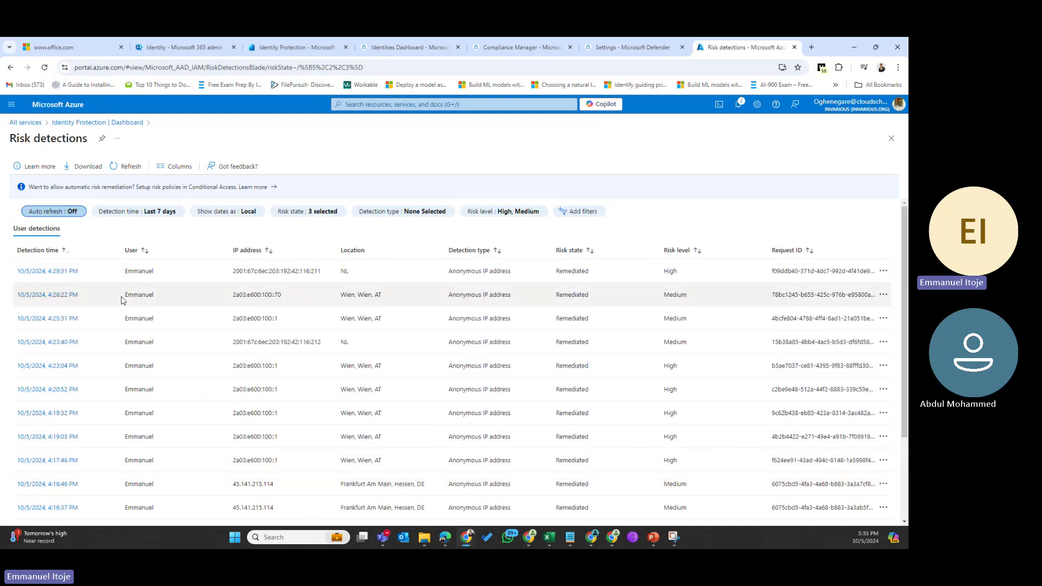
pyautogui.click(98, 122)
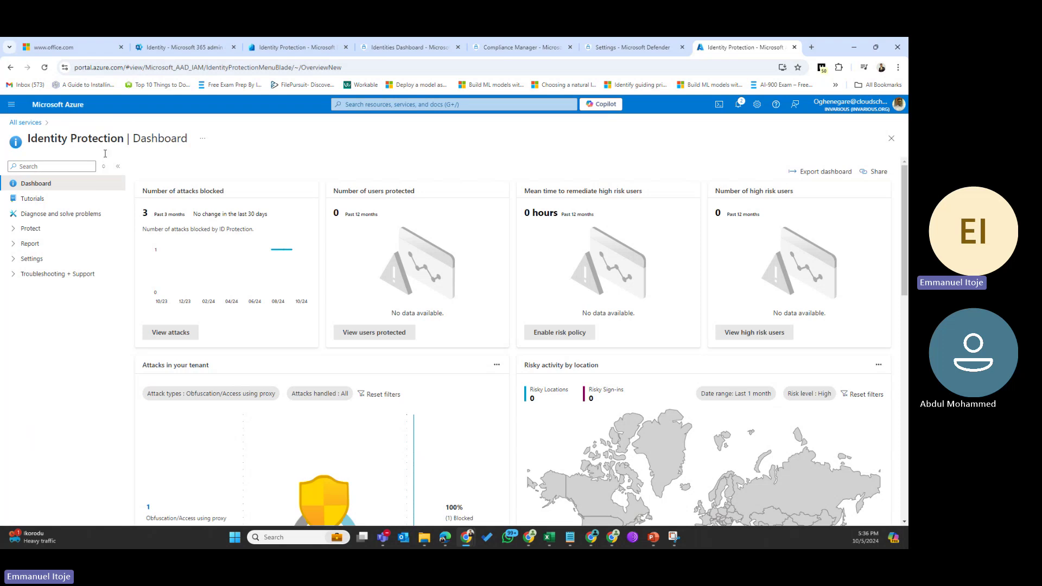
# Expand Protect and open the Sign-in risk policy
pyautogui.click(13, 230)
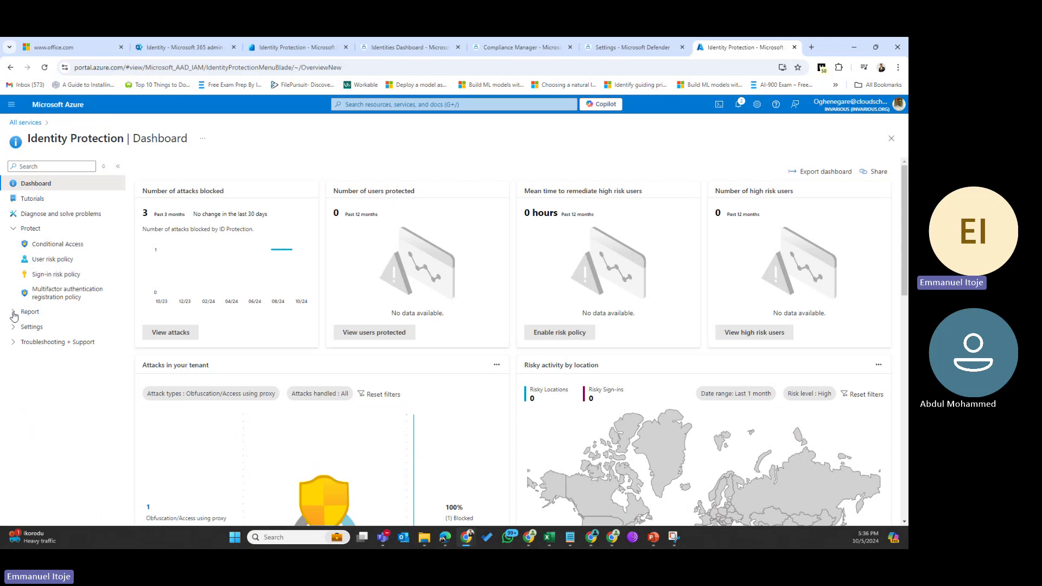
pyautogui.click(57, 274)
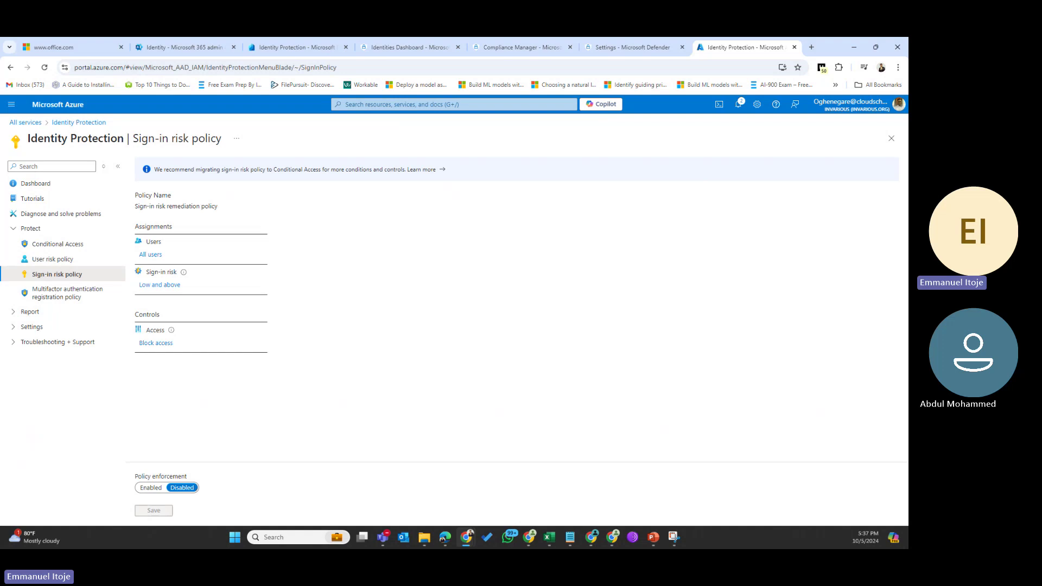
# Open the 'Low and above' sign-in risk level pane
pyautogui.click(169, 287)
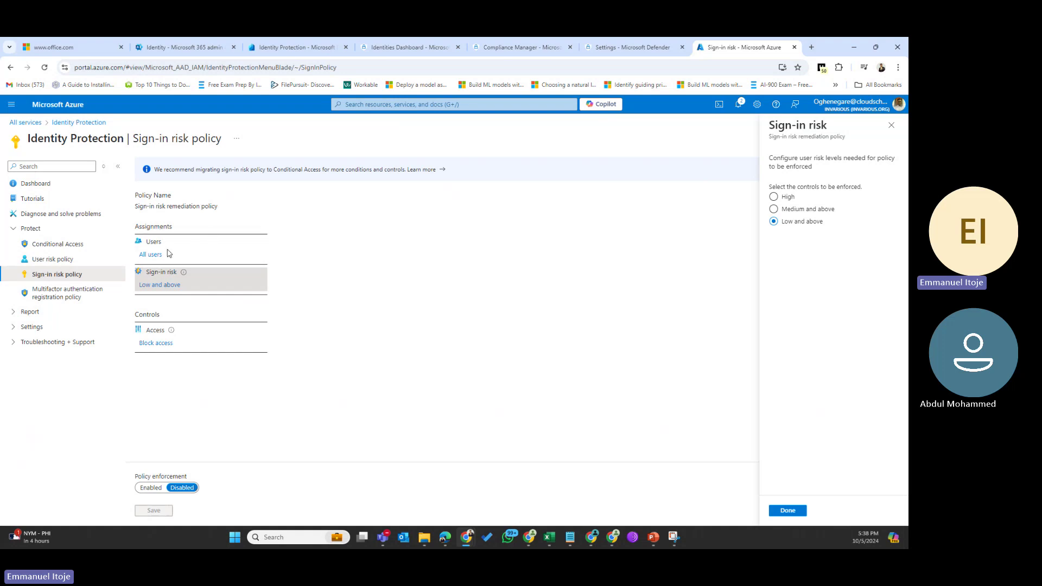
# Set the policy's Include users to 'Select individuals and groups' and list the available users
pyautogui.click(147, 255)
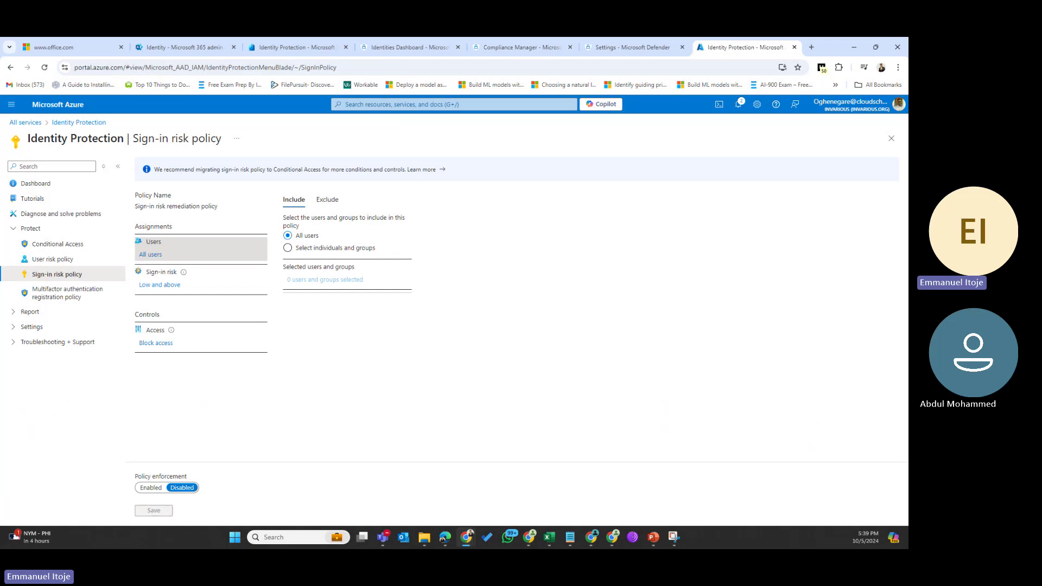
pyautogui.click(288, 249)
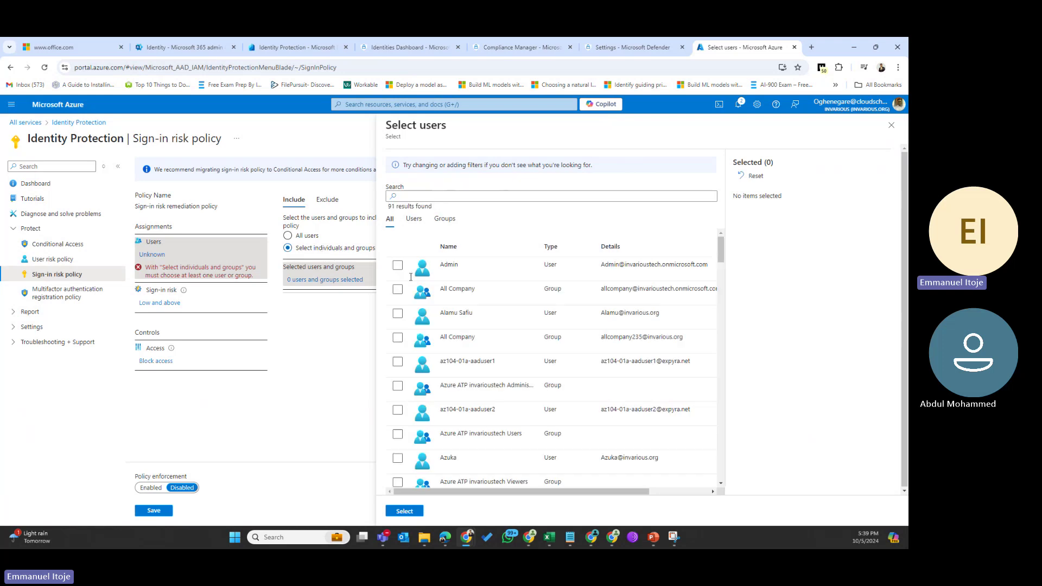
# Include three individual users, then revert the sign-in risk policy's scope to All users
pyautogui.click(398, 314)
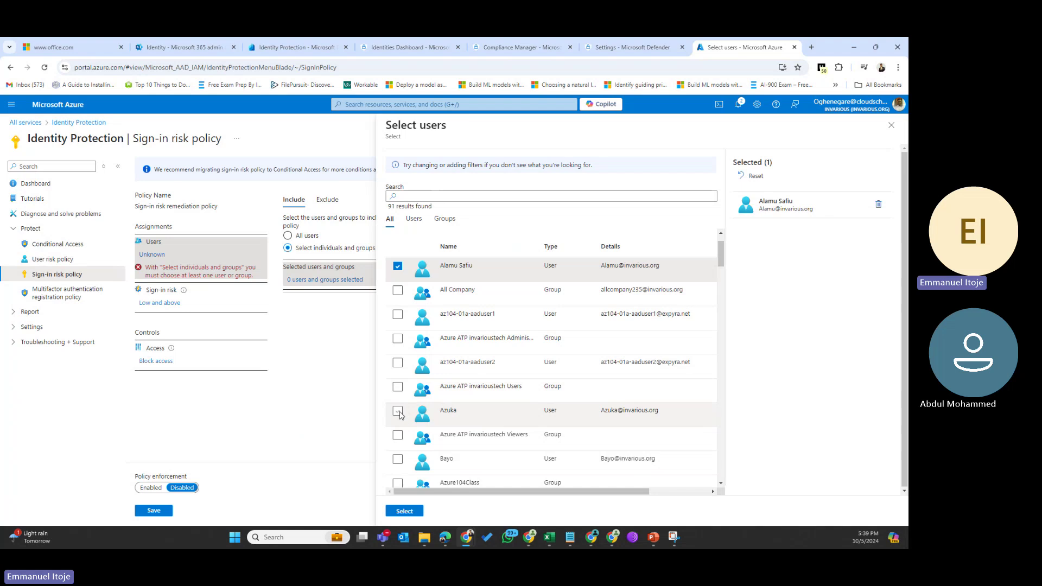
pyautogui.click(398, 411)
pyautogui.scroll(-2, 399, 374)
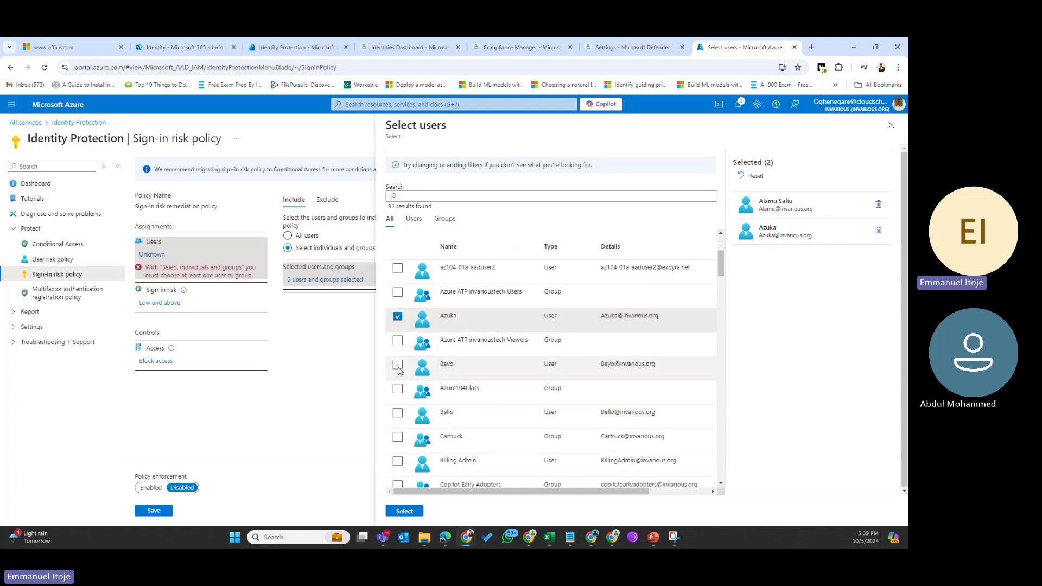
pyautogui.click(397, 365)
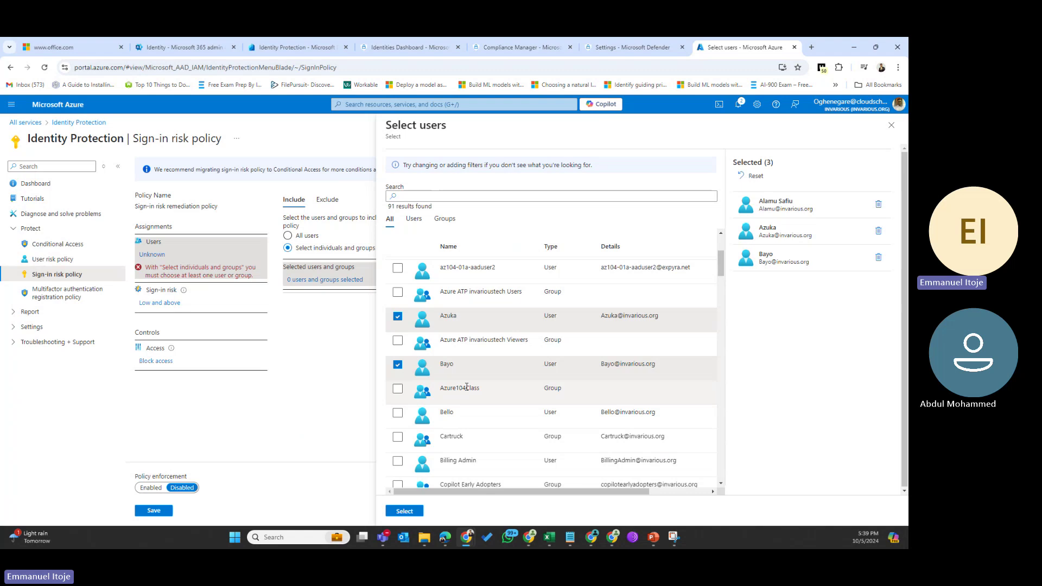
pyautogui.click(416, 513)
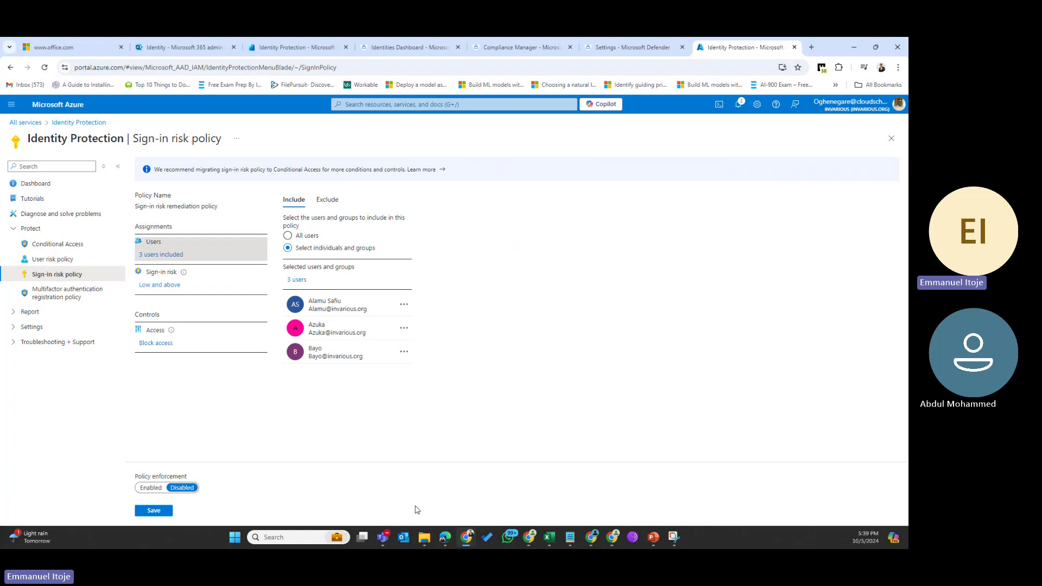
pyautogui.click(288, 237)
pyautogui.click(288, 236)
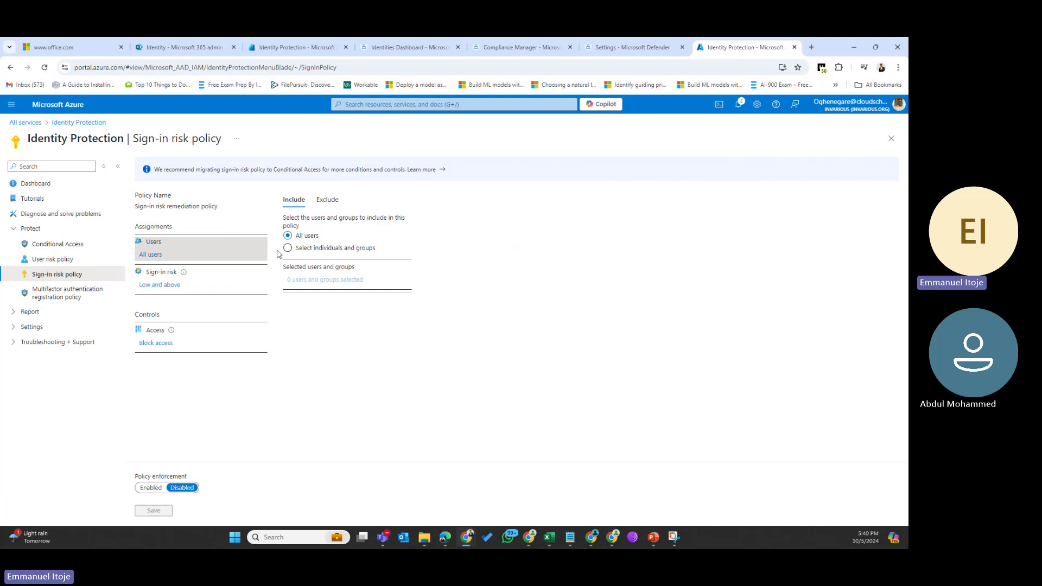
# Show the sign-in risk policy's Exclude settings, with 0 users and groups excluded
pyautogui.click(336, 202)
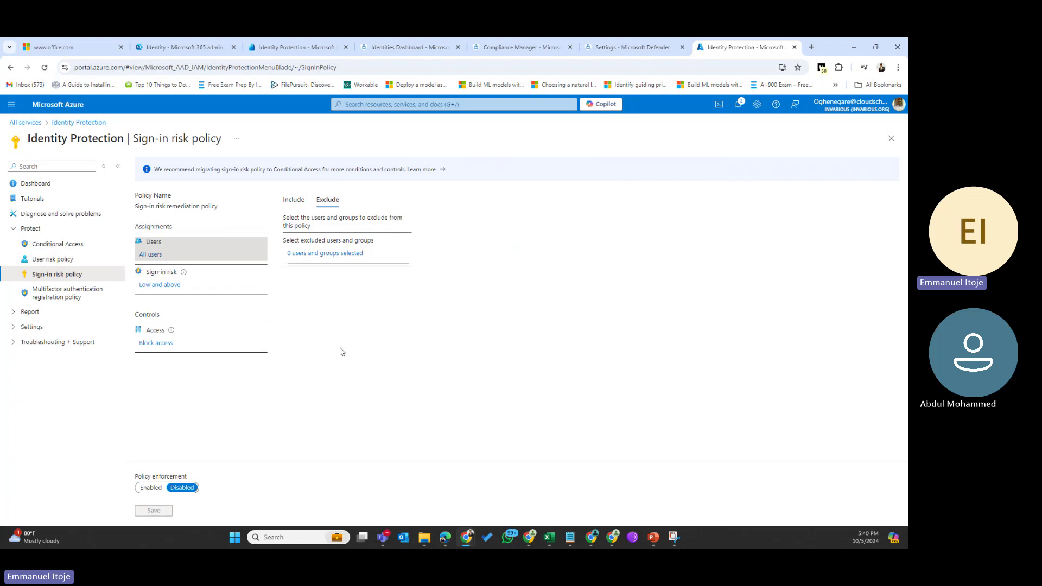
# Pick the Northwest Sales group for exclusion, discard it, and return to the Include settings
pyautogui.click(355, 258)
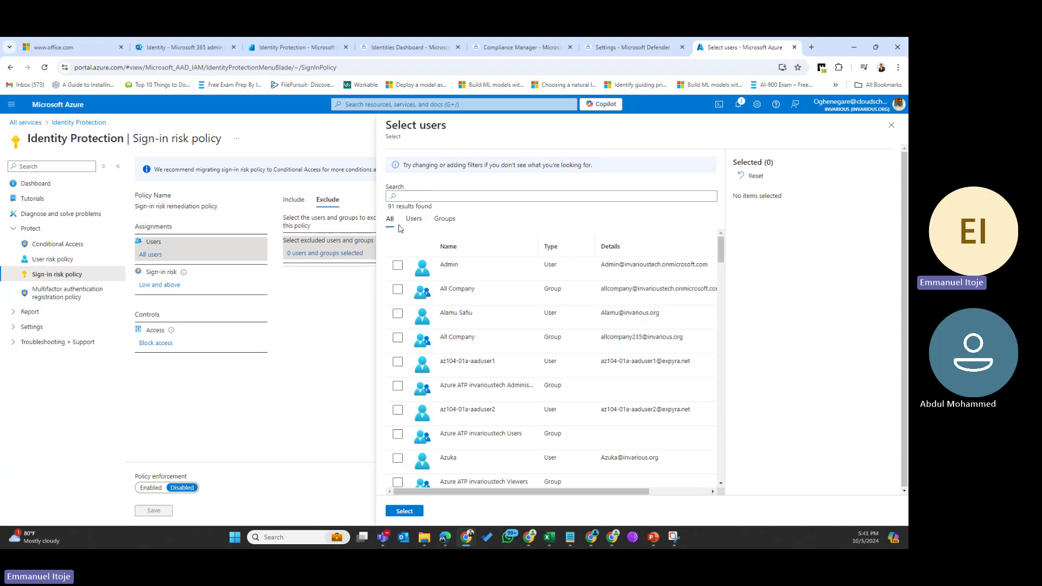
pyautogui.click(445, 218)
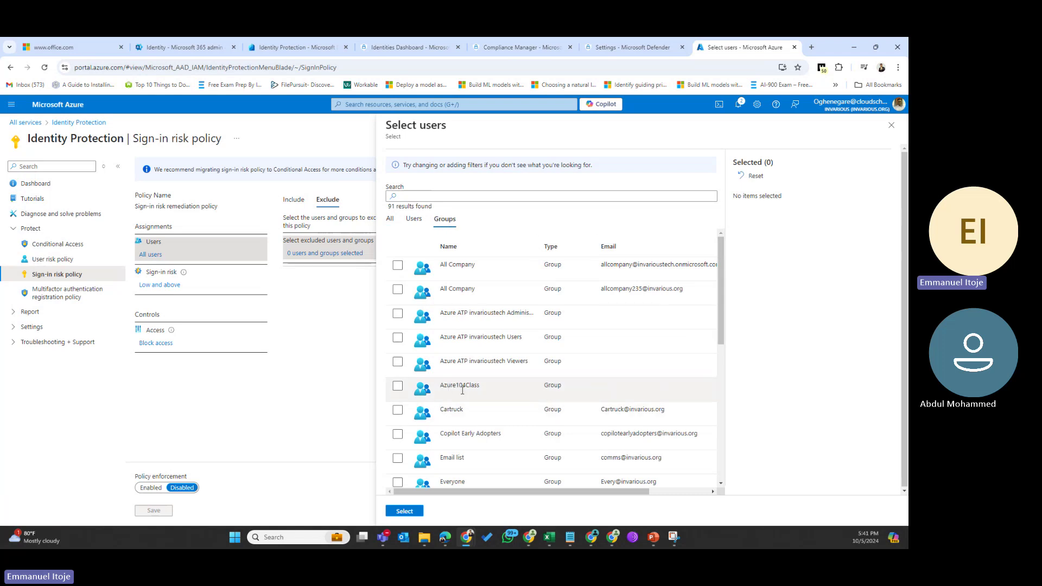
pyautogui.scroll(-5, 451, 388)
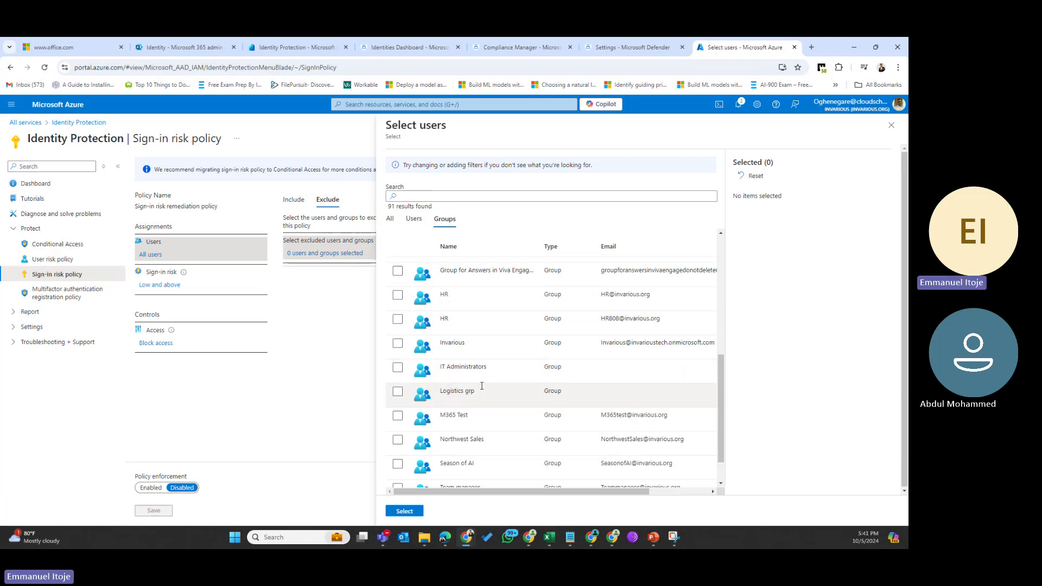
pyautogui.click(455, 441)
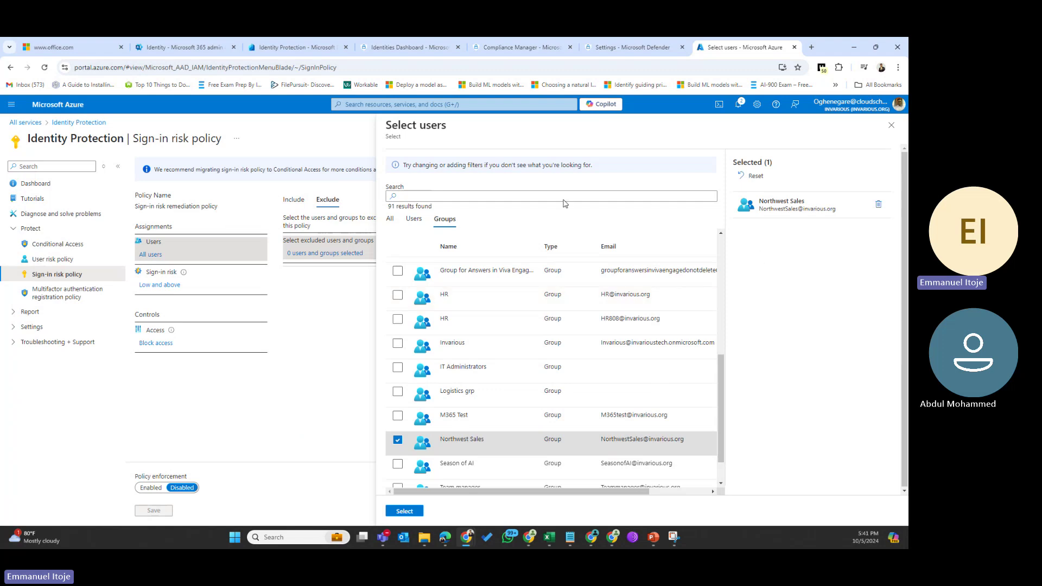
pyautogui.click(878, 204)
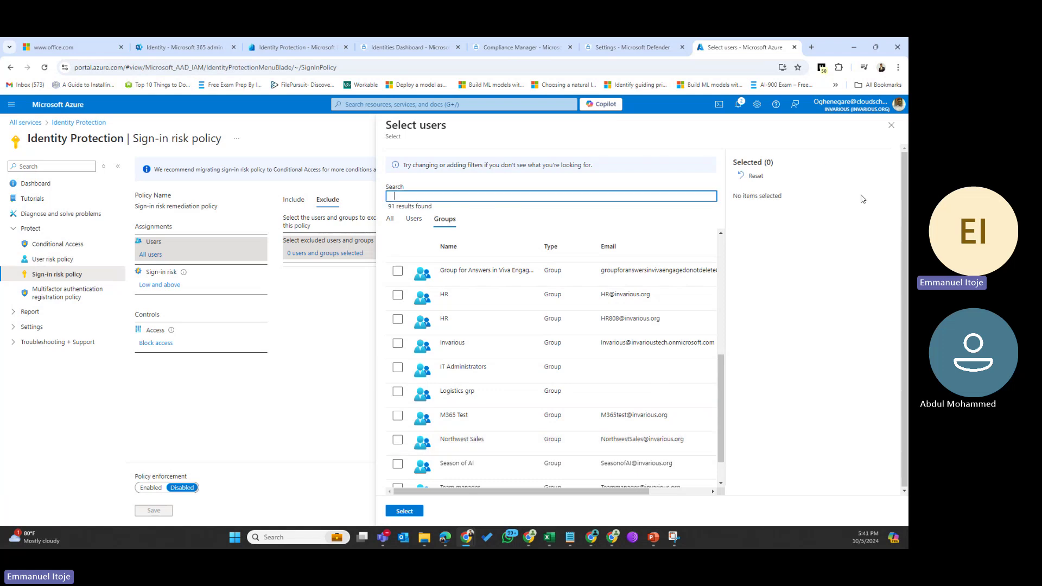
pyautogui.click(892, 125)
pyautogui.click(295, 202)
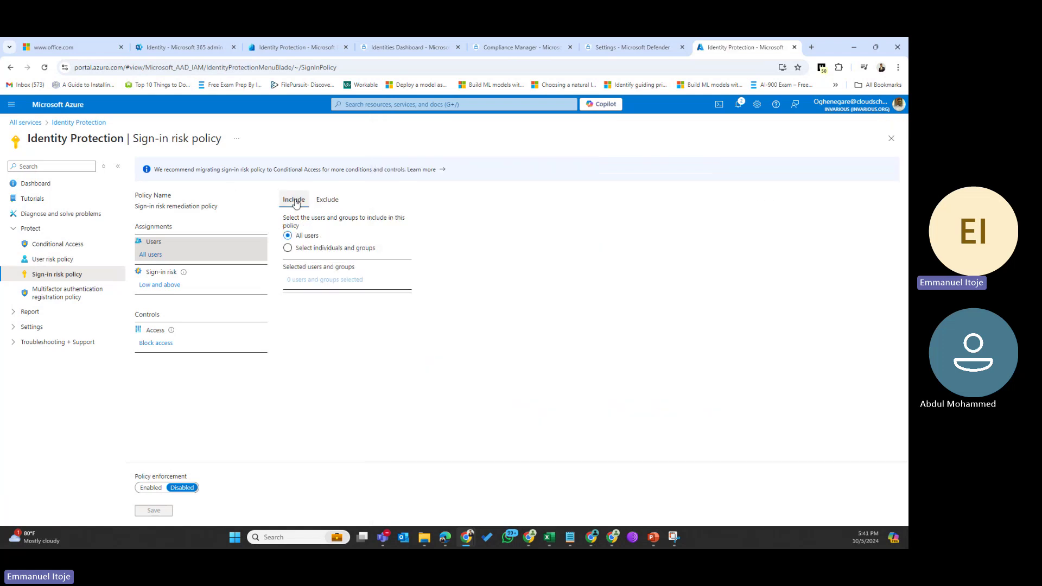
# Scope the sign-in risk policy to three selected individual users
pyautogui.click(288, 248)
pyautogui.click(297, 280)
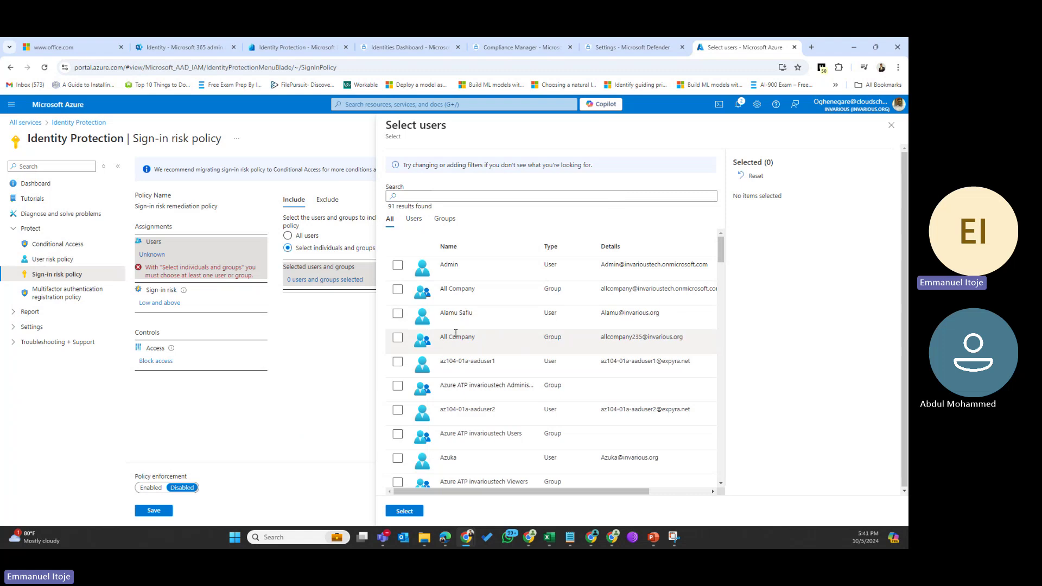
pyautogui.click(397, 314)
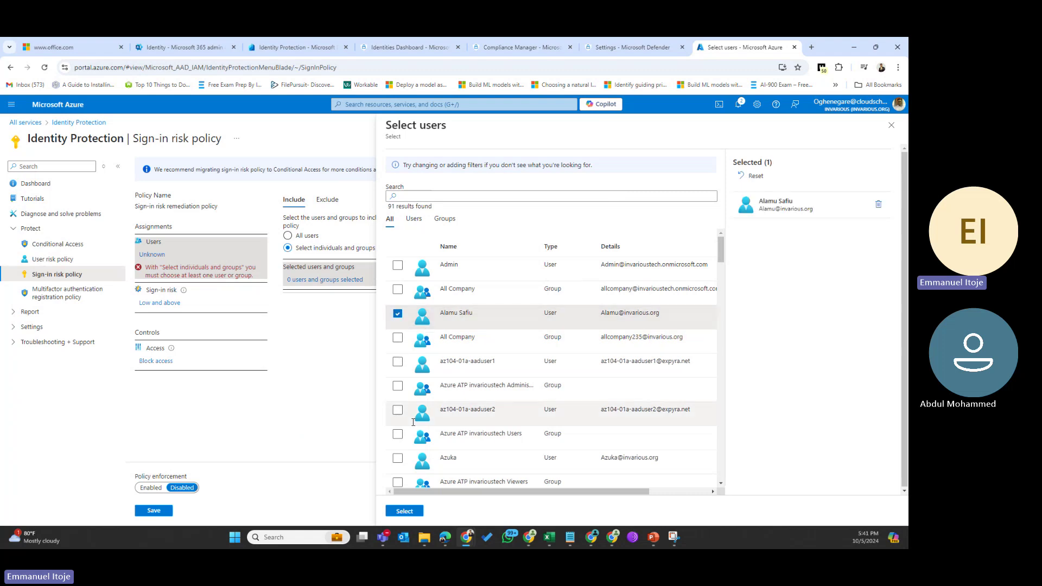
pyautogui.click(400, 459)
pyautogui.scroll(-5, 412, 412)
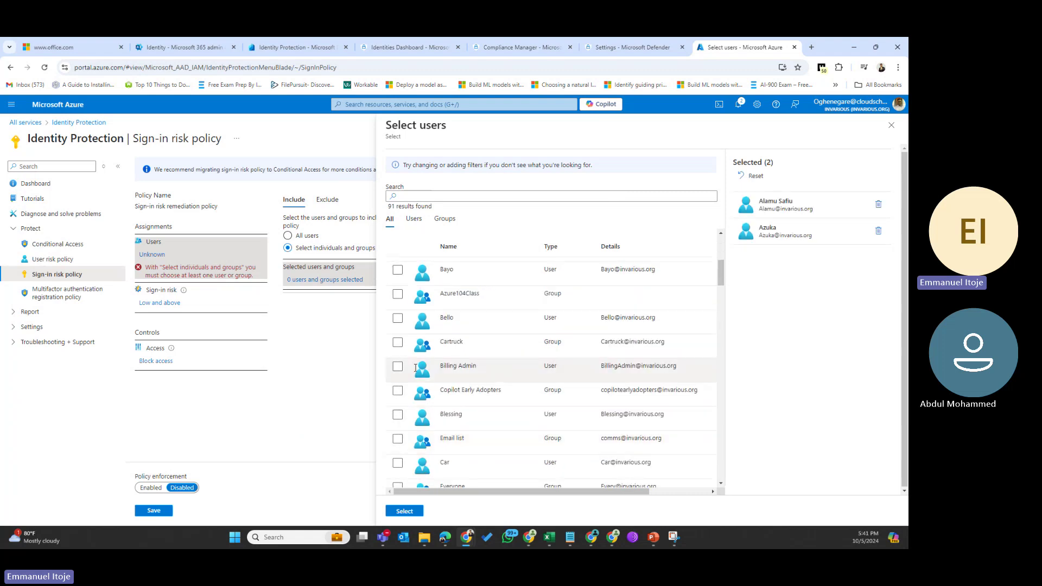
pyautogui.click(397, 317)
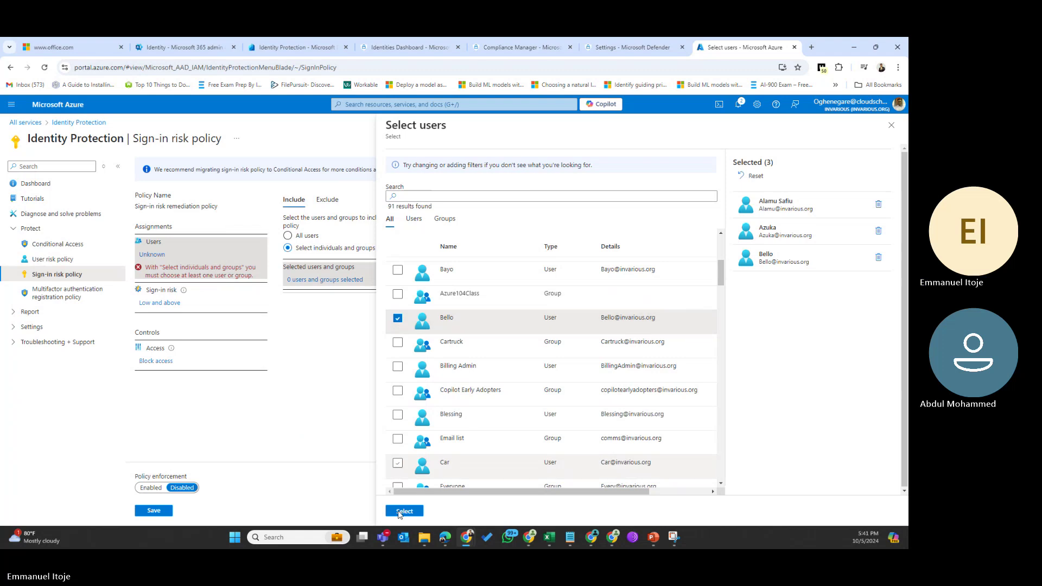
pyautogui.click(404, 511)
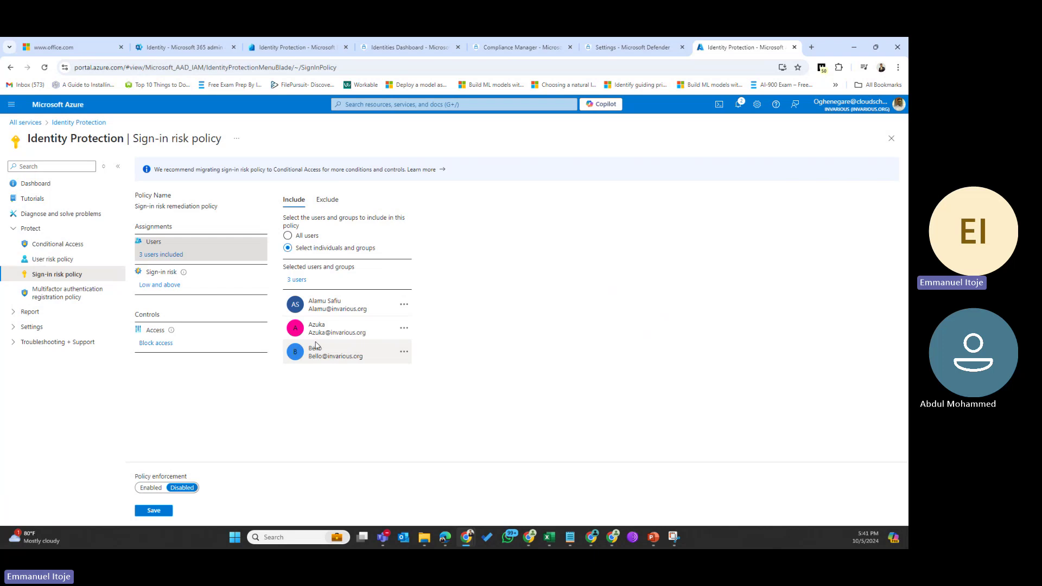
# Set the sign-in risk condition to Medium and above
pyautogui.click(161, 286)
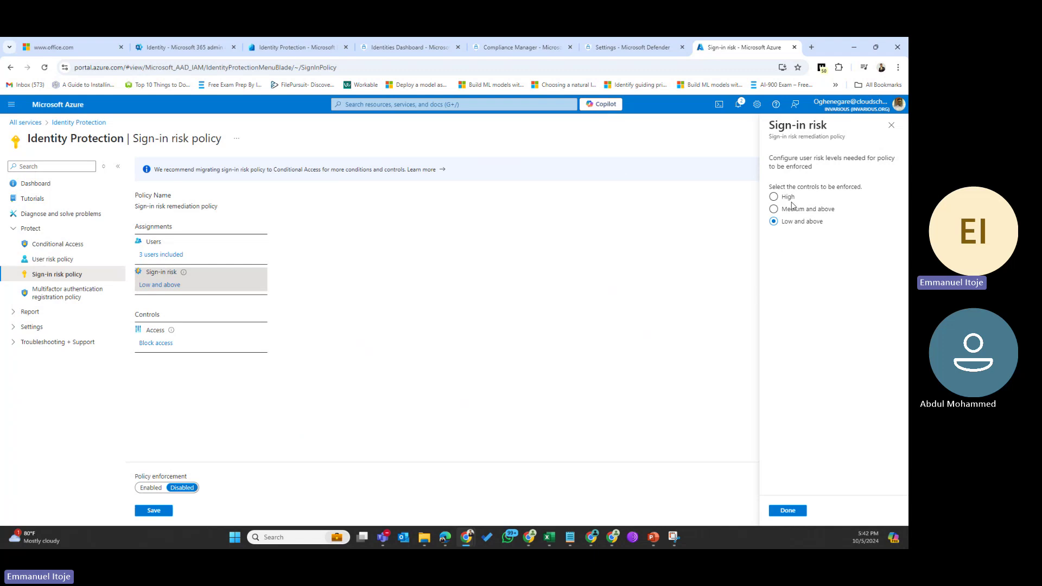
pyautogui.click(774, 197)
pyautogui.click(774, 209)
pyautogui.click(787, 510)
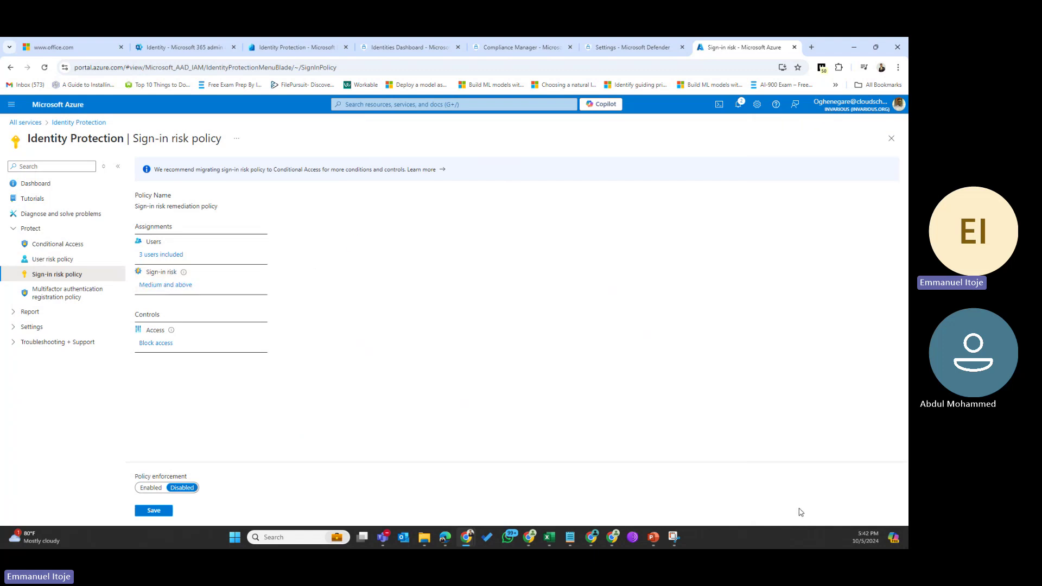
# Change the access control to Allow access with 'Require multifactor authentication'
pyautogui.click(152, 348)
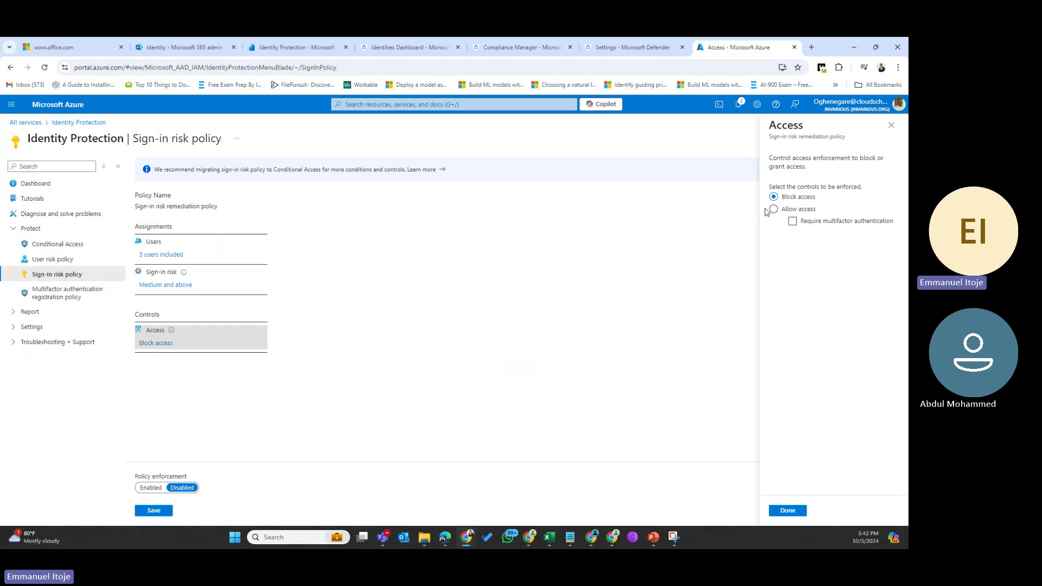
pyautogui.click(773, 210)
pyautogui.click(792, 222)
pyautogui.click(773, 210)
pyautogui.click(787, 510)
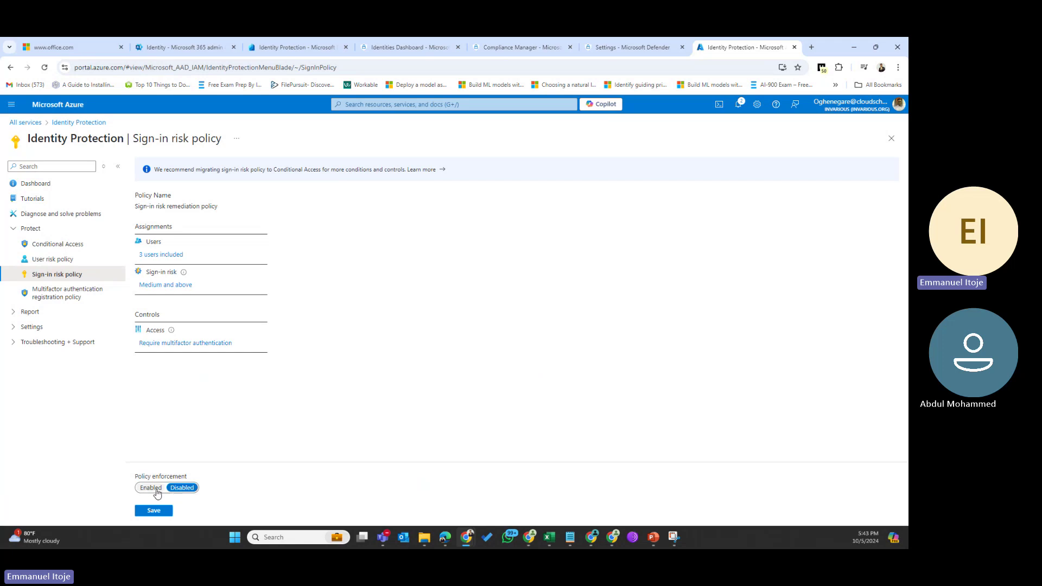
# Enable enforcement and save the sign-in risk policy, then open the User risk policy
pyautogui.click(157, 491)
pyautogui.click(158, 514)
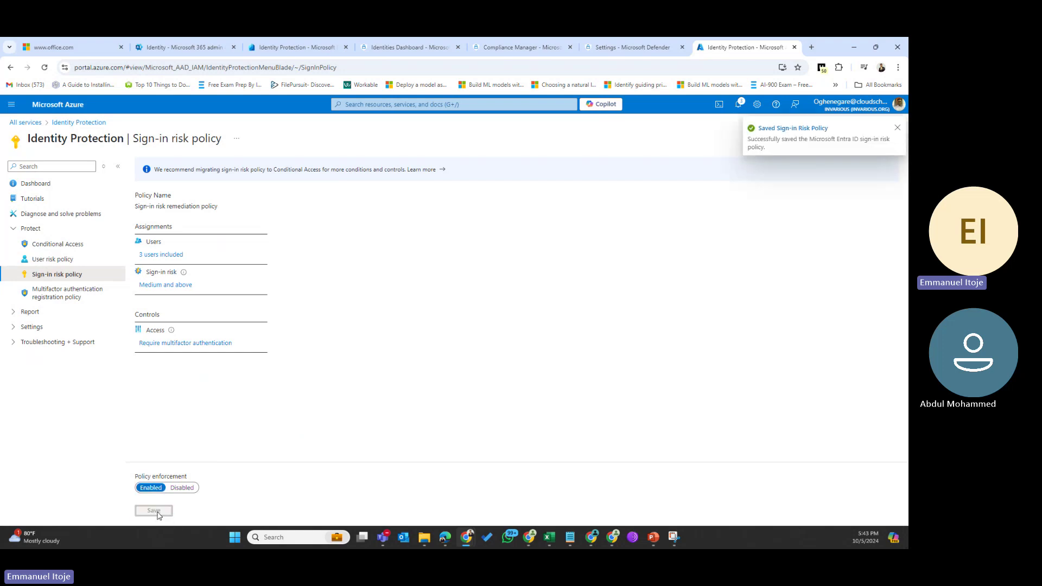
pyautogui.click(895, 129)
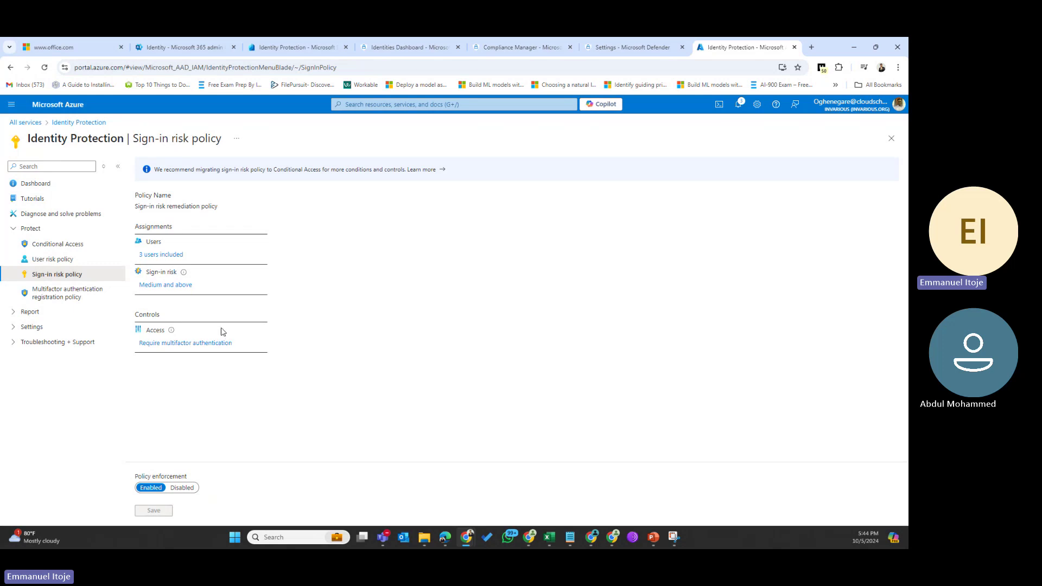
pyautogui.click(60, 261)
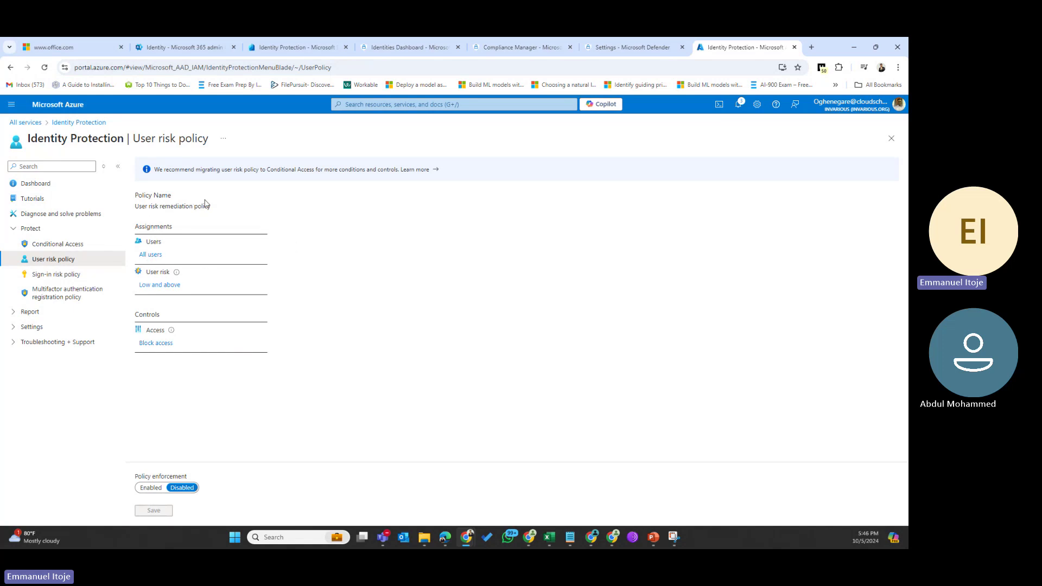
# Search for one user account by name and exclude it from the user risk policy
pyautogui.click(154, 257)
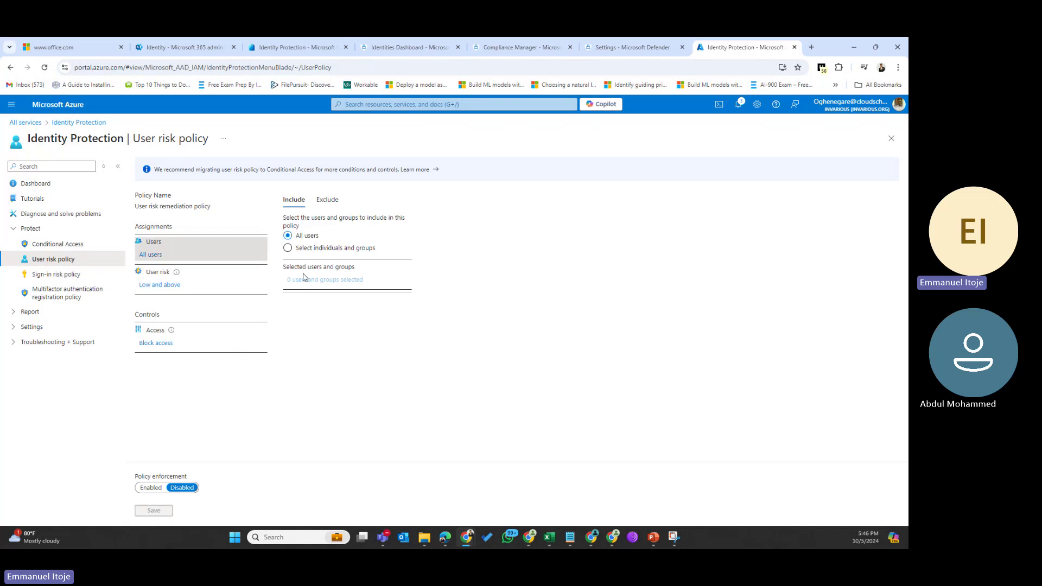
pyautogui.click(330, 201)
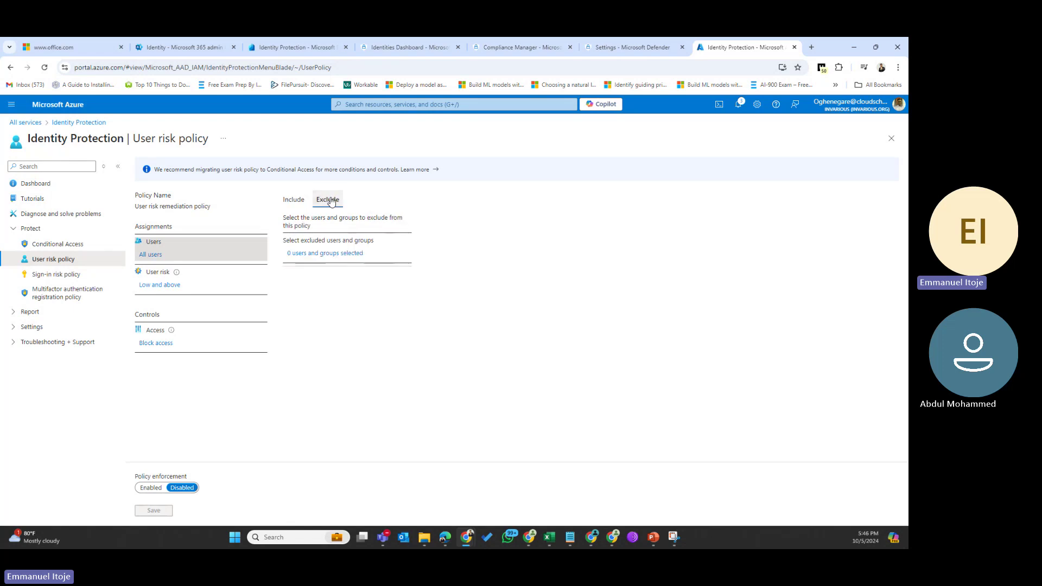
pyautogui.click(330, 255)
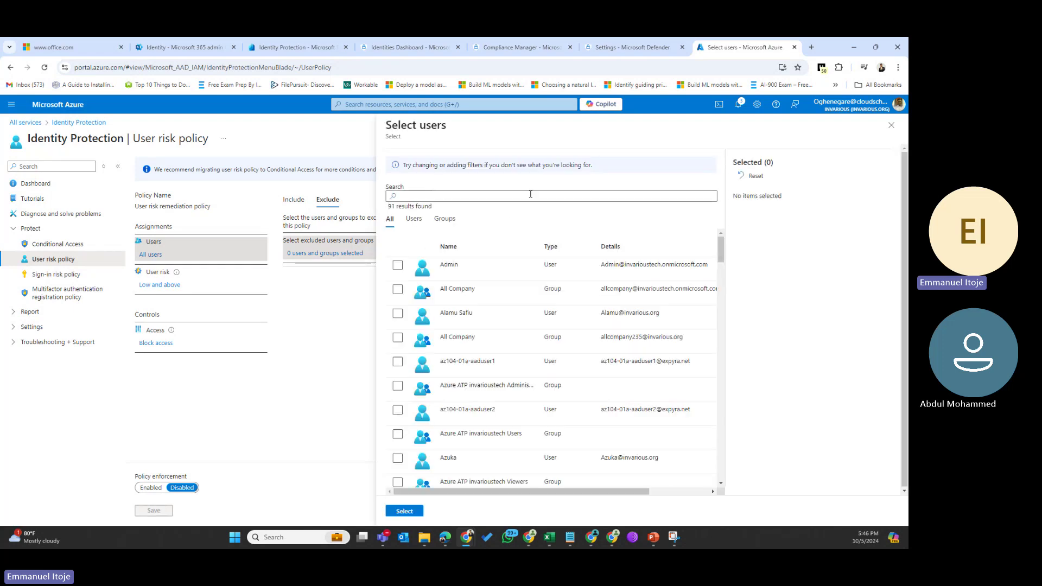
pyautogui.click(481, 196)
pyautogui.write('oghene')
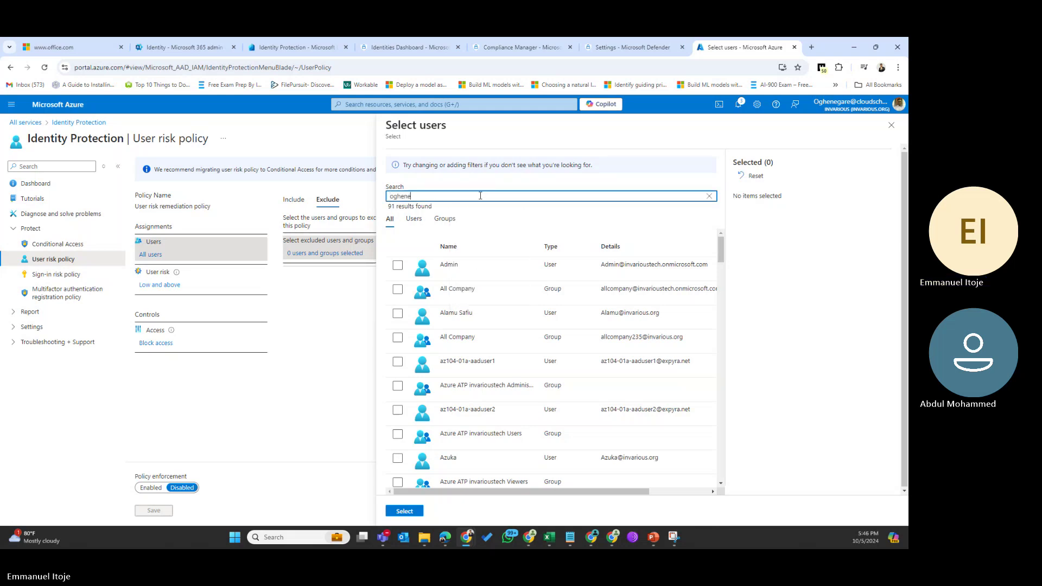
pyautogui.write('gare')
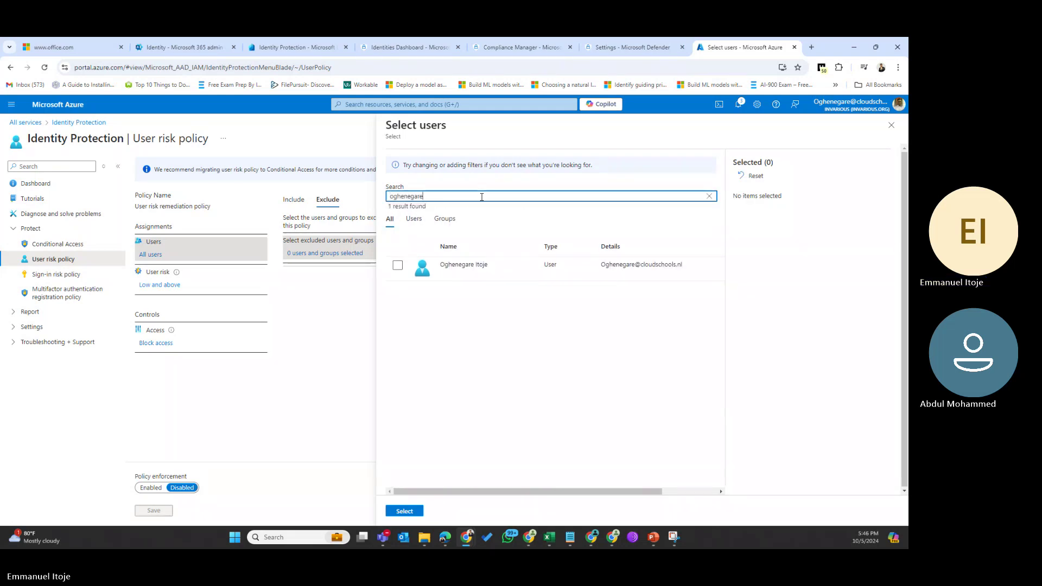
pyautogui.click(397, 266)
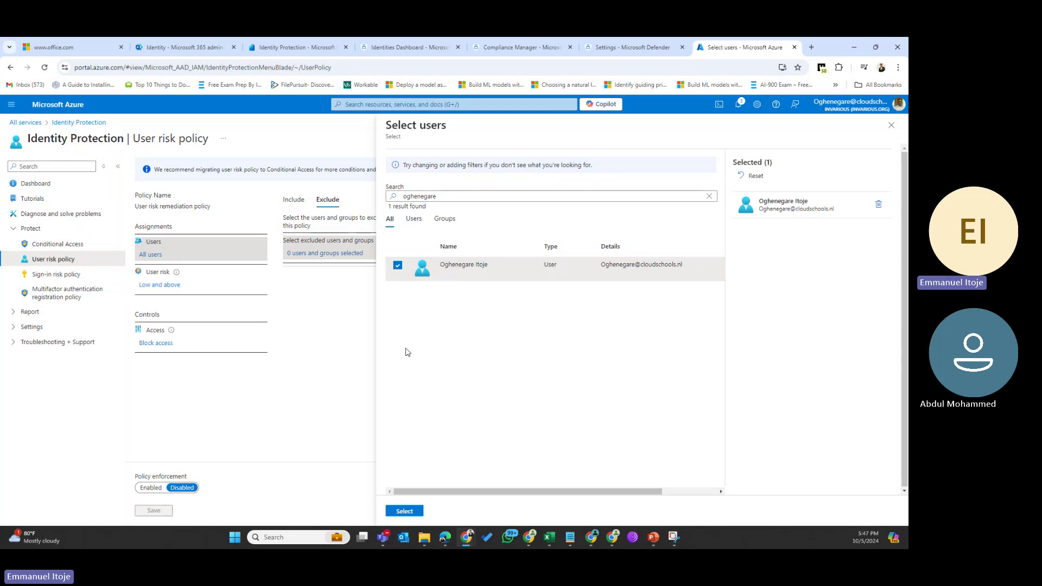
pyautogui.click(404, 511)
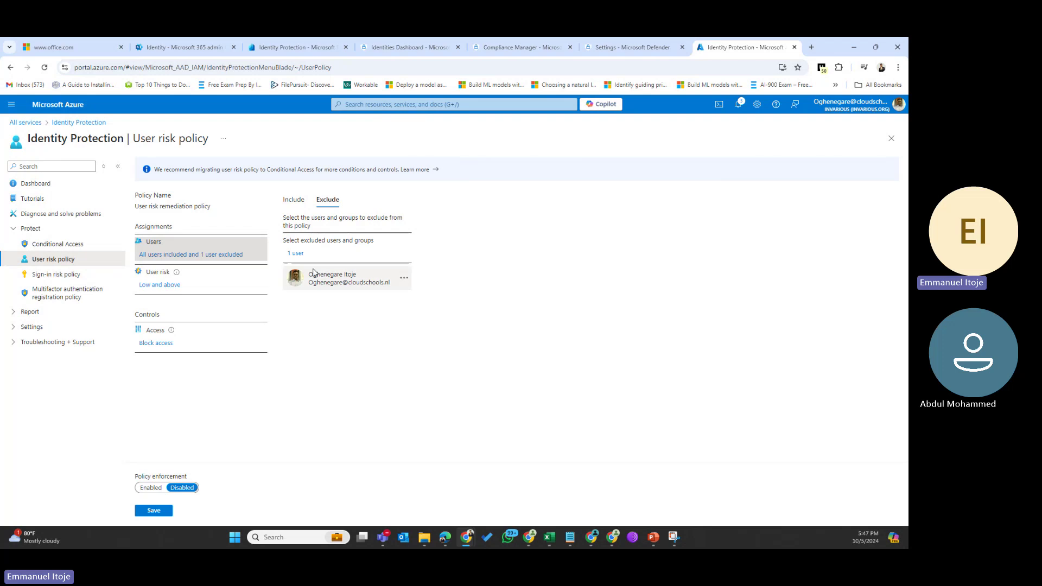
# Set the user risk level to High and bring up the Access control settings
pyautogui.click(163, 289)
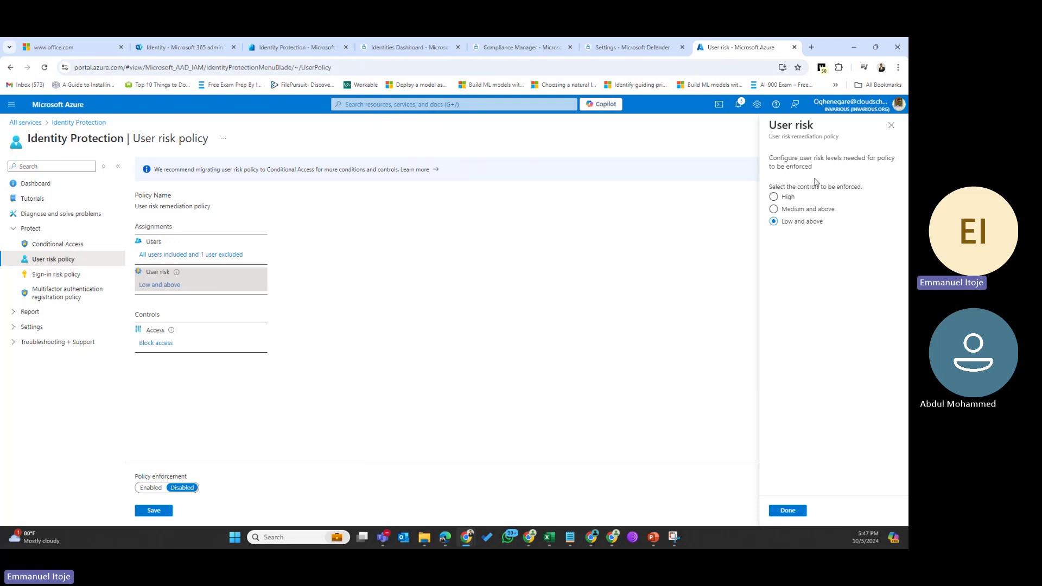
pyautogui.click(776, 198)
pyautogui.click(787, 510)
pyautogui.click(165, 347)
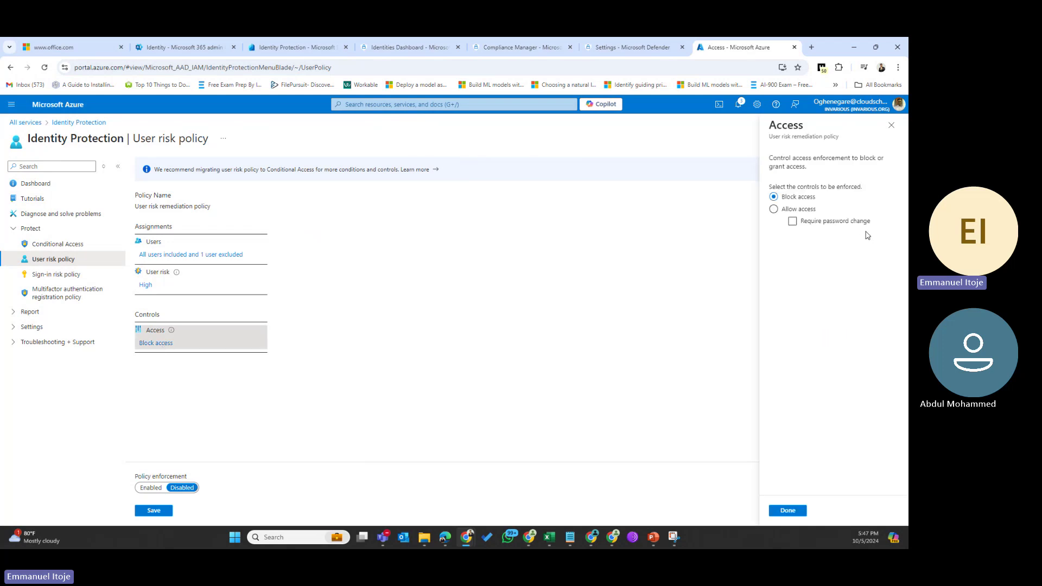
# Keep the user risk policy's access control on Block access, briefly trying Allow access first
pyautogui.click(793, 209)
pyautogui.click(781, 201)
pyautogui.click(787, 511)
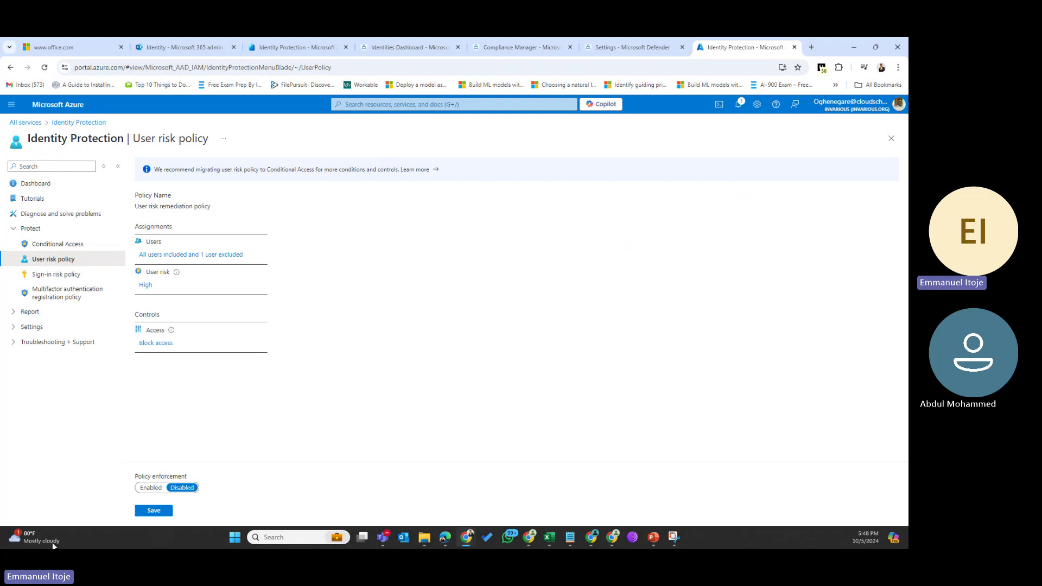
# Enable the user risk policy, set access to Allow with Require password change, and save
pyautogui.click(152, 488)
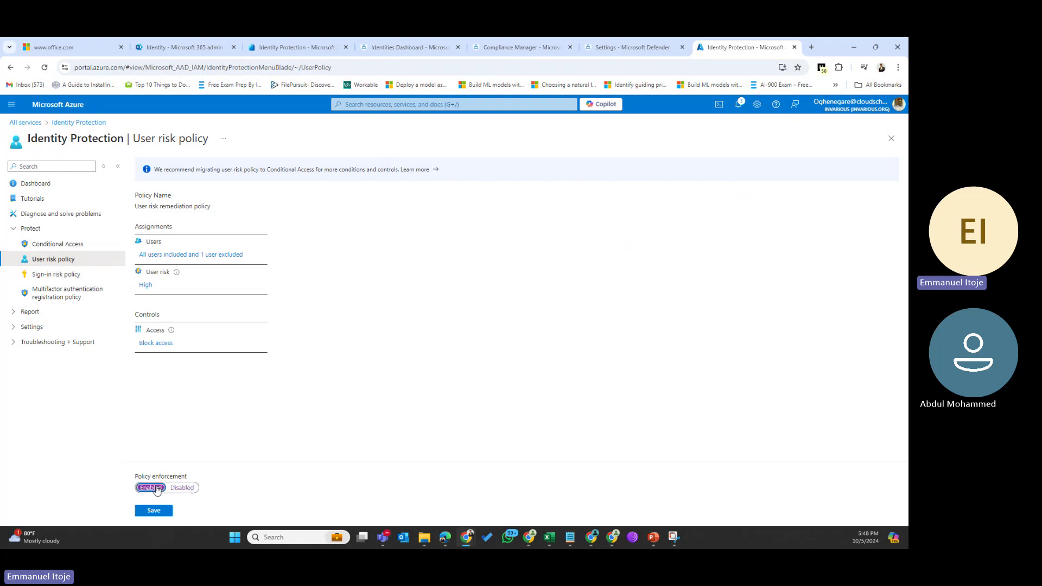
pyautogui.click(153, 512)
pyautogui.click(163, 344)
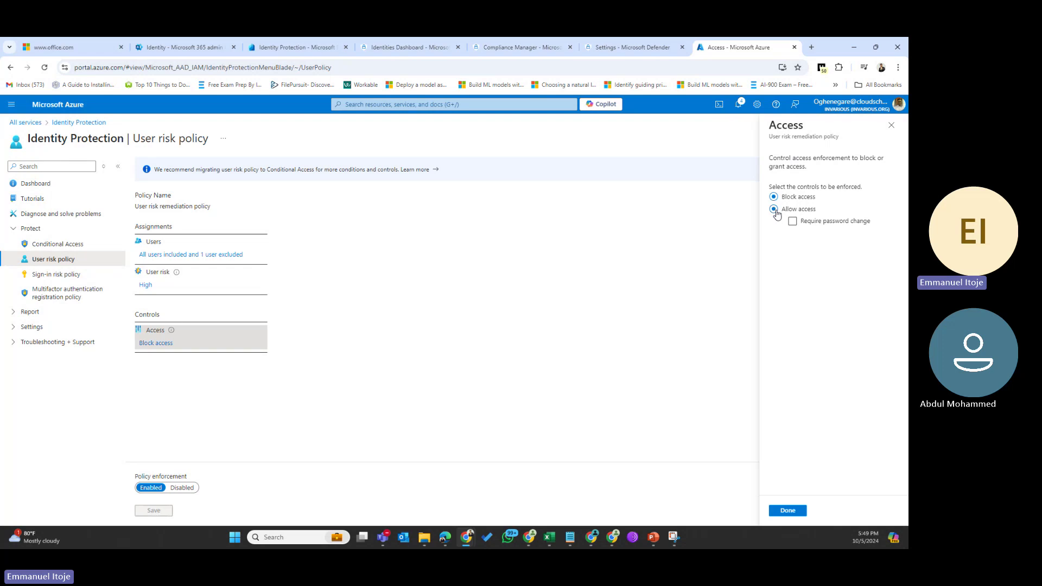
pyautogui.click(792, 221)
pyautogui.click(787, 511)
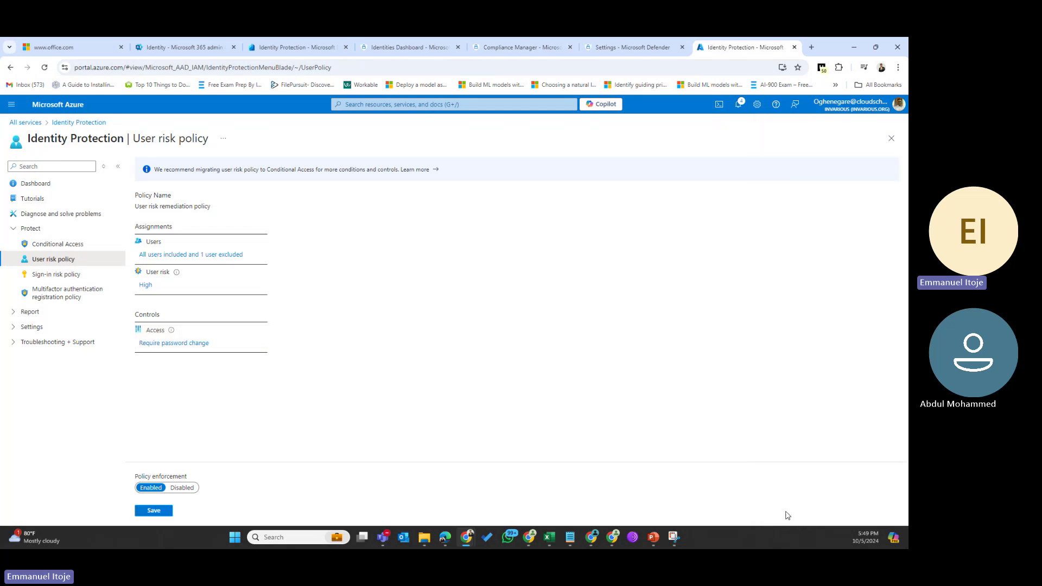
pyautogui.click(157, 511)
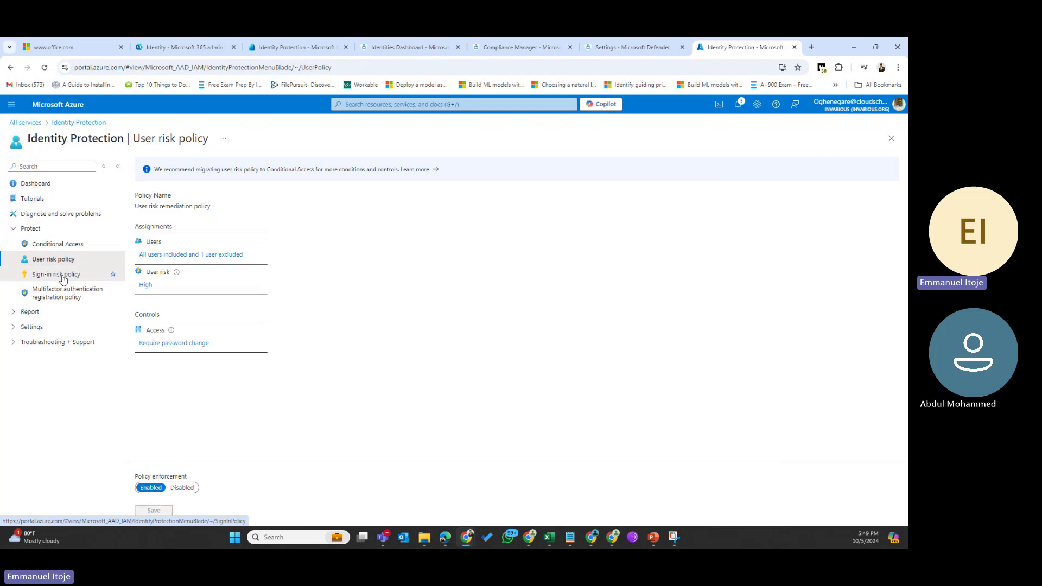
pyautogui.click(63, 279)
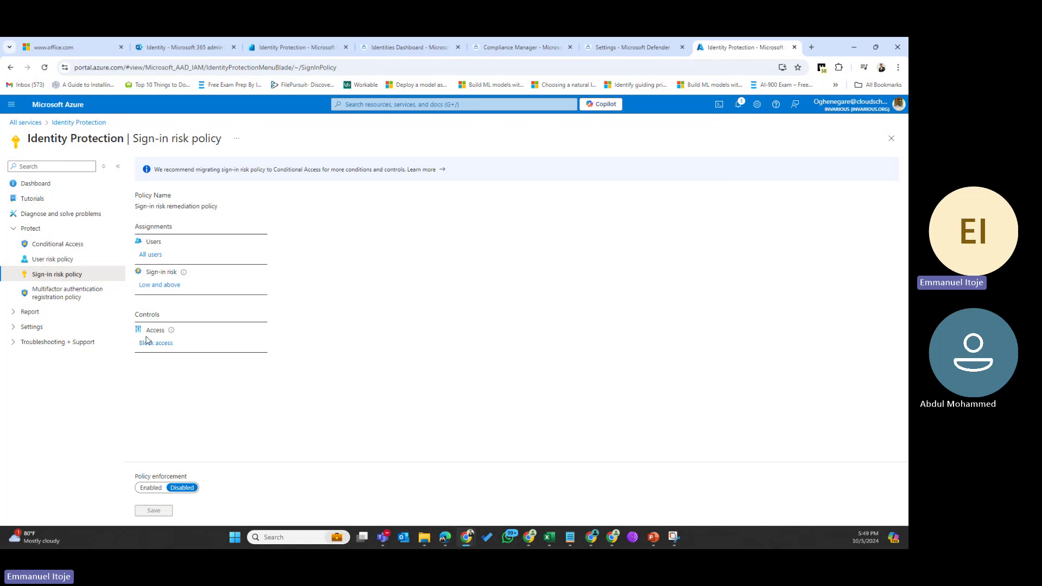
pyautogui.click(157, 345)
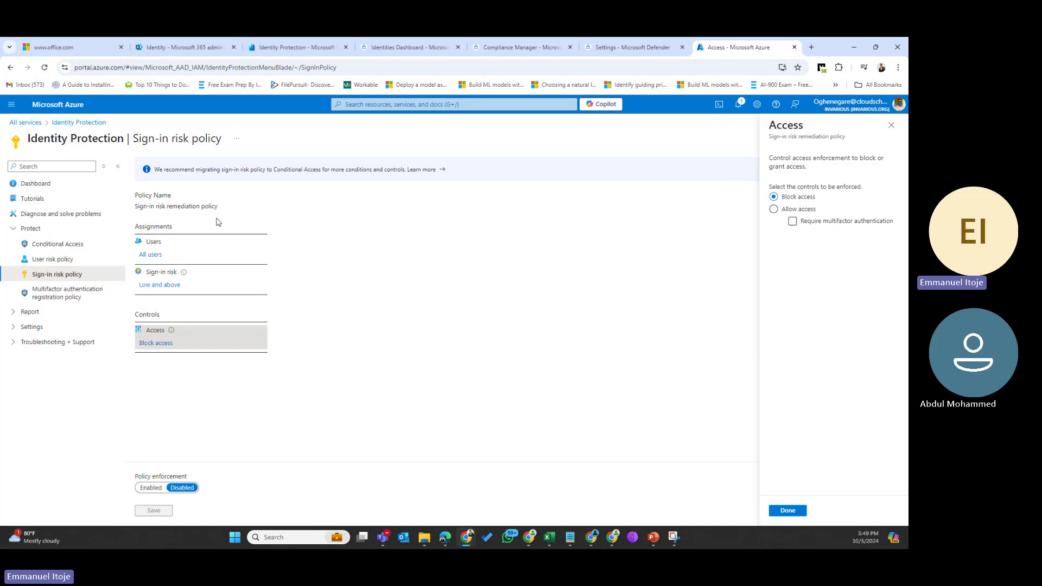
pyautogui.click(48, 265)
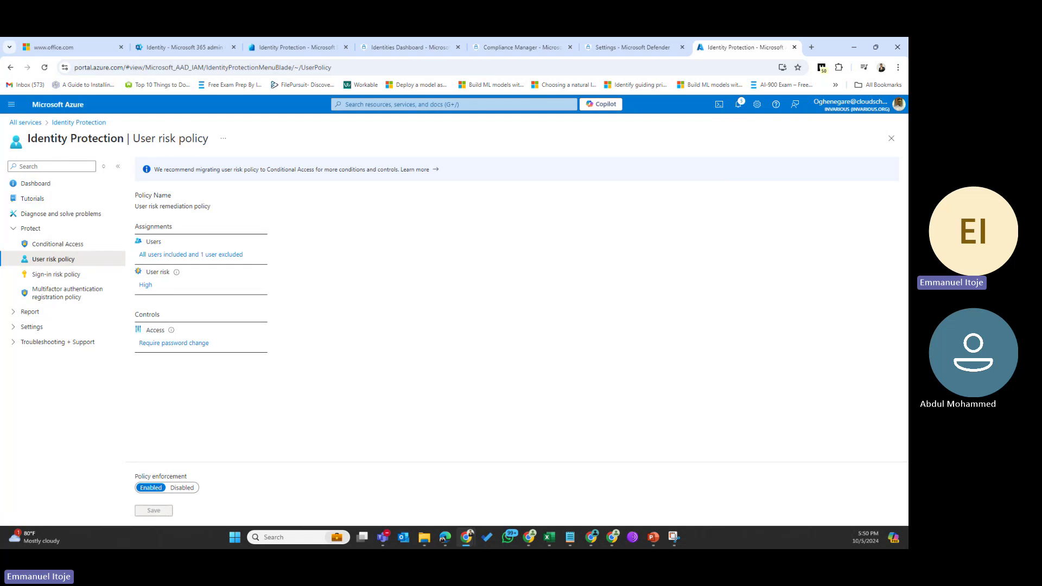
# Open the Multifactor authentication registration policy from the Identity Protection sidebar
pyautogui.click(63, 295)
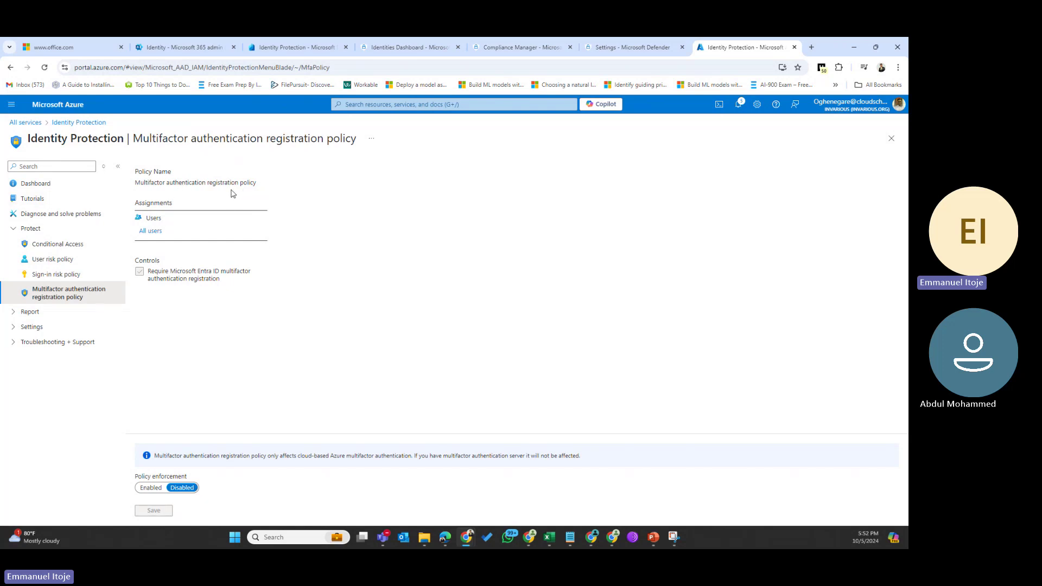
# Confirm the MFA registration policy covers All users, set enforcement to Enabled, and save
pyautogui.moveTo(173, 182); pyautogui.dragTo(245, 180)
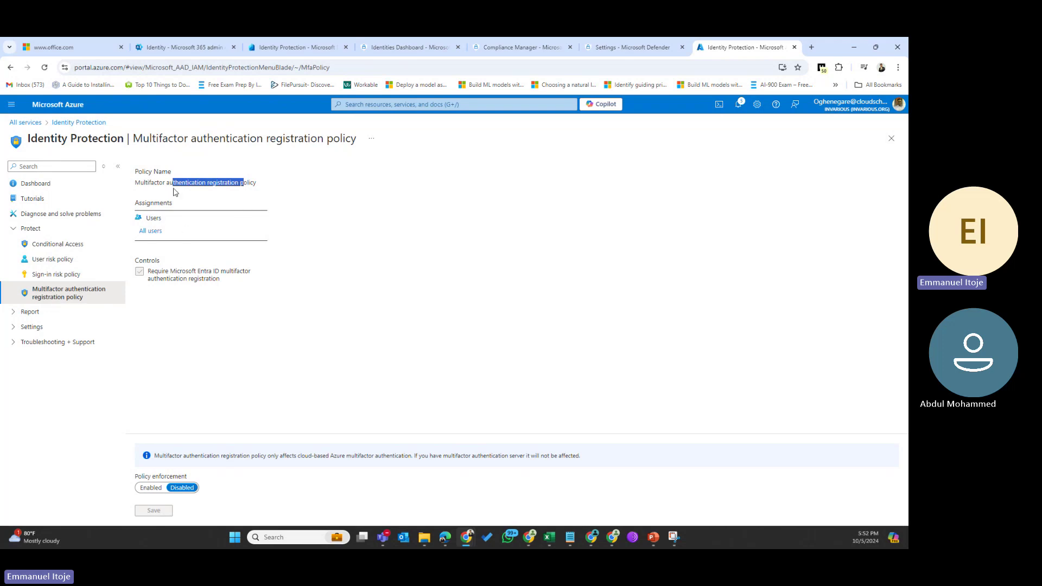
pyautogui.click(152, 237)
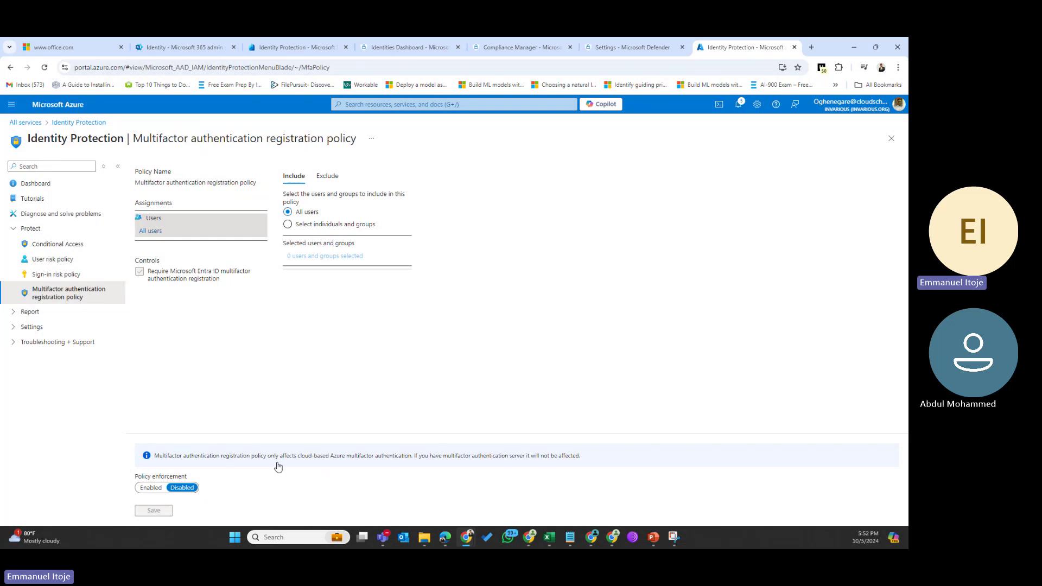
pyautogui.click(151, 488)
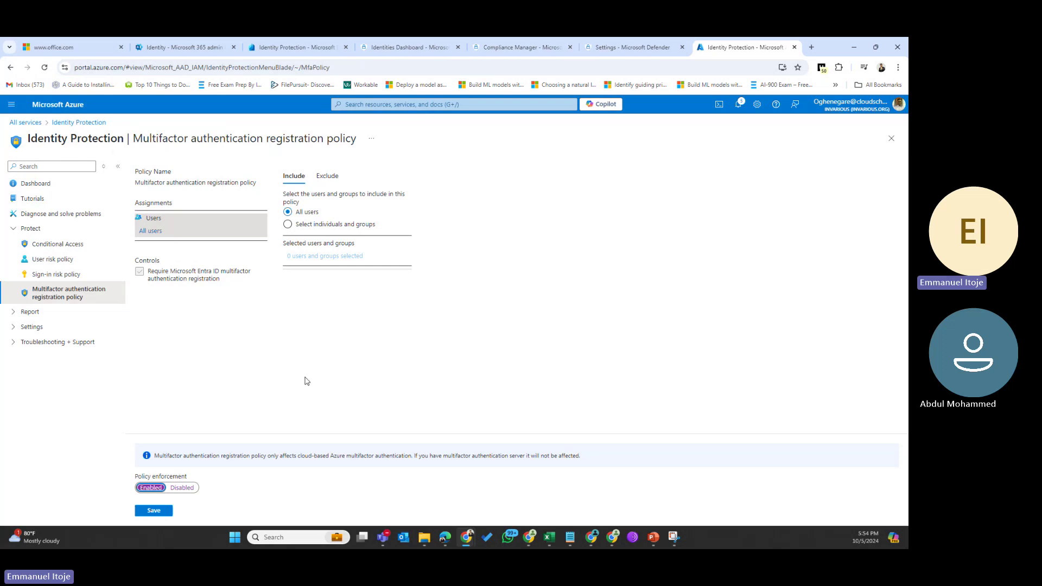
pyautogui.click(154, 510)
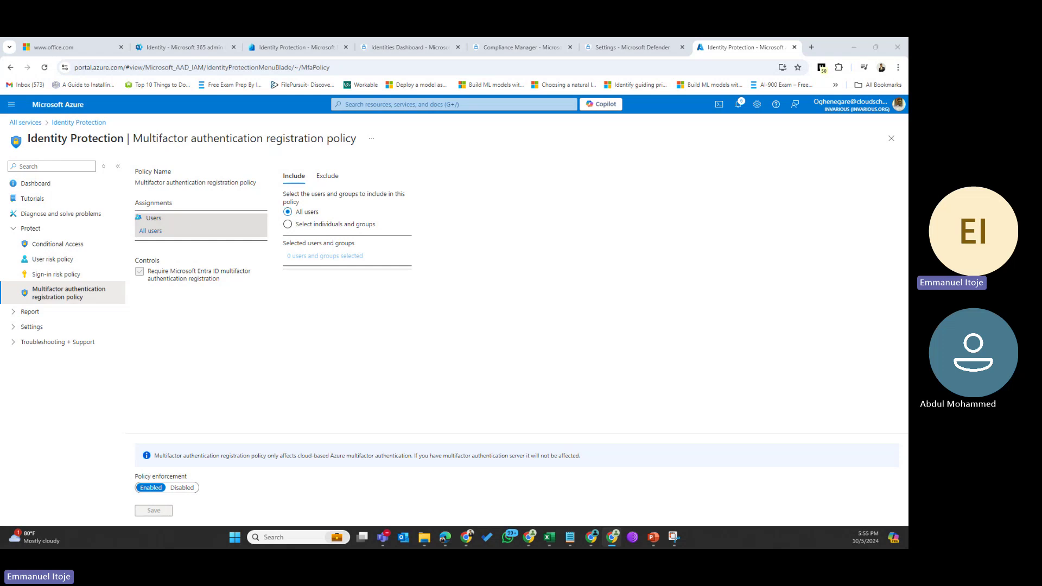
# Go to the Conditional Access policies page under the Protect section of the left navigation
pyautogui.click(21, 231)
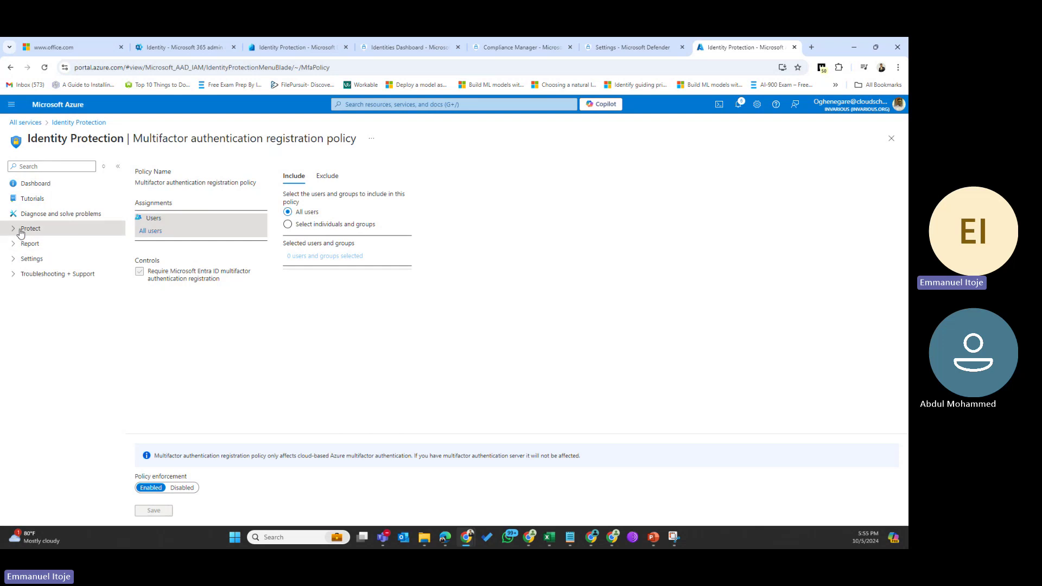
pyautogui.click(21, 231)
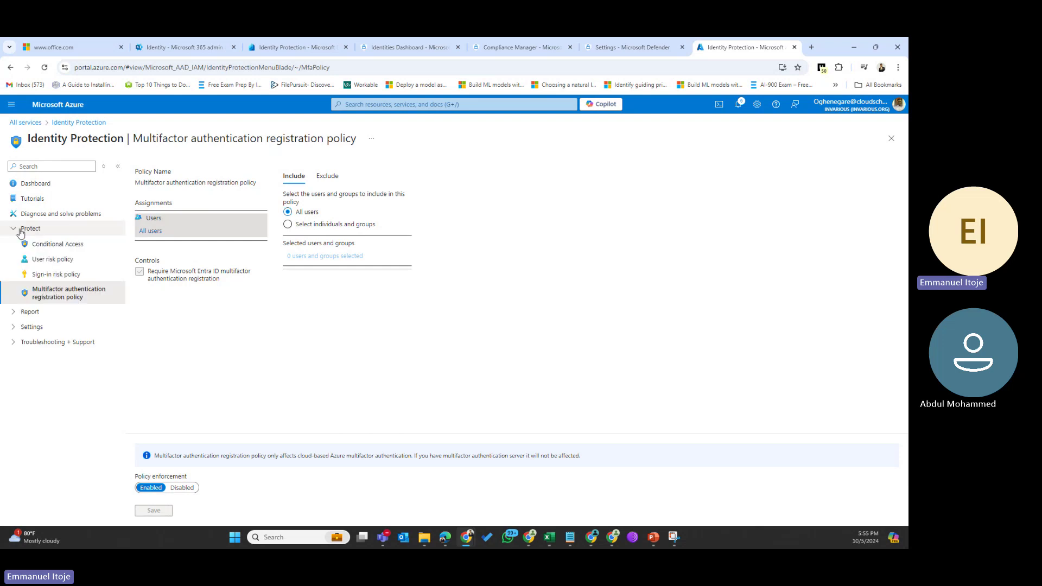
pyautogui.click(51, 249)
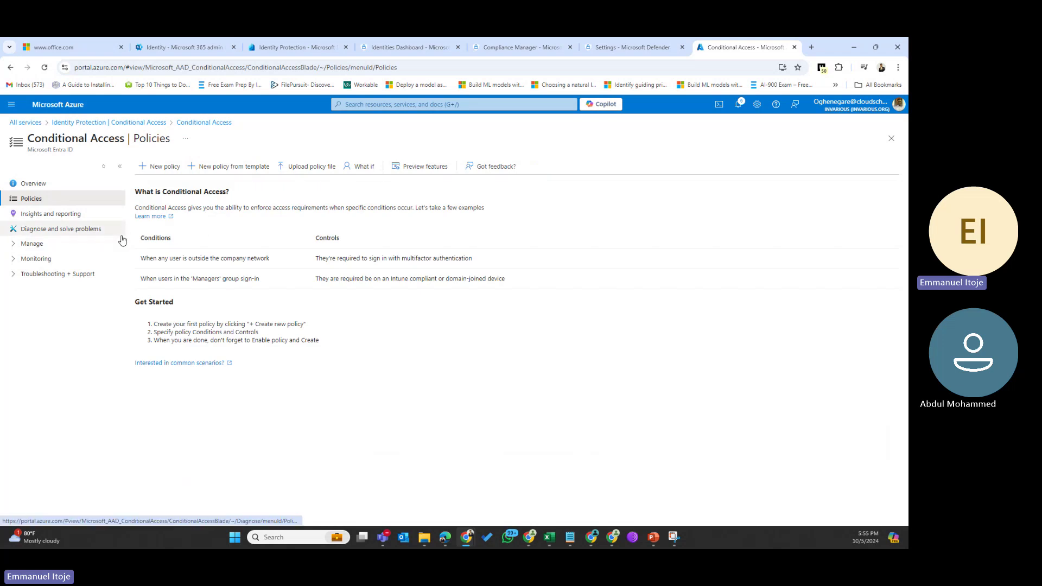
# Return to the Identity Protection dashboard and expand its Report group in the navigation
pyautogui.click(44, 249)
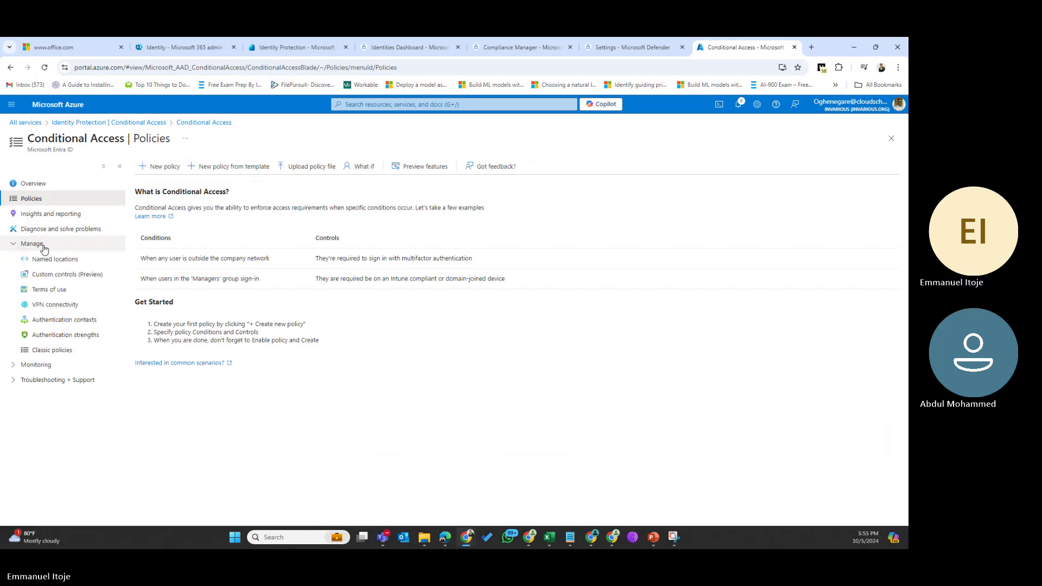
pyautogui.click(106, 124)
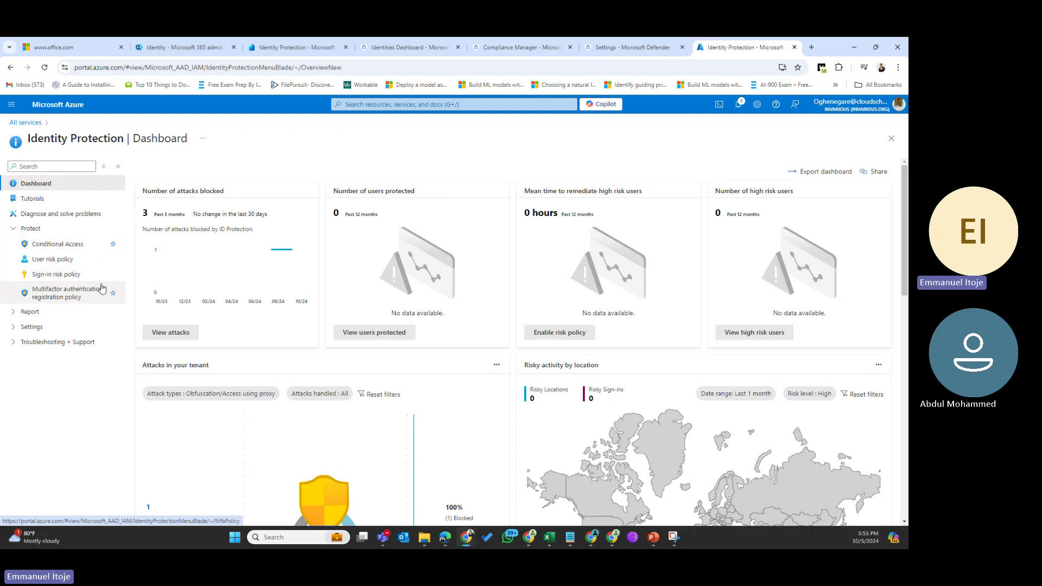
pyautogui.click(40, 312)
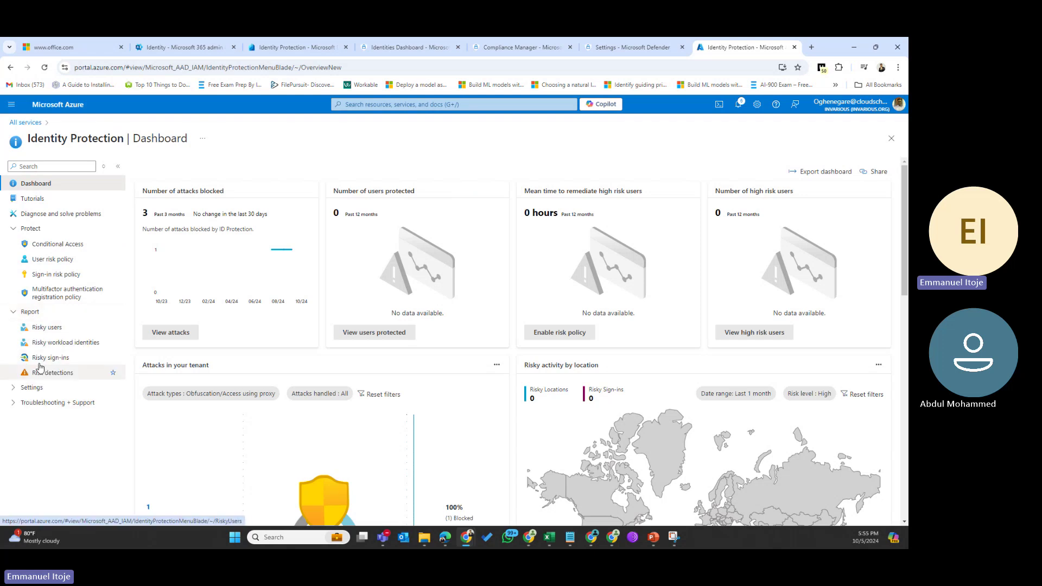
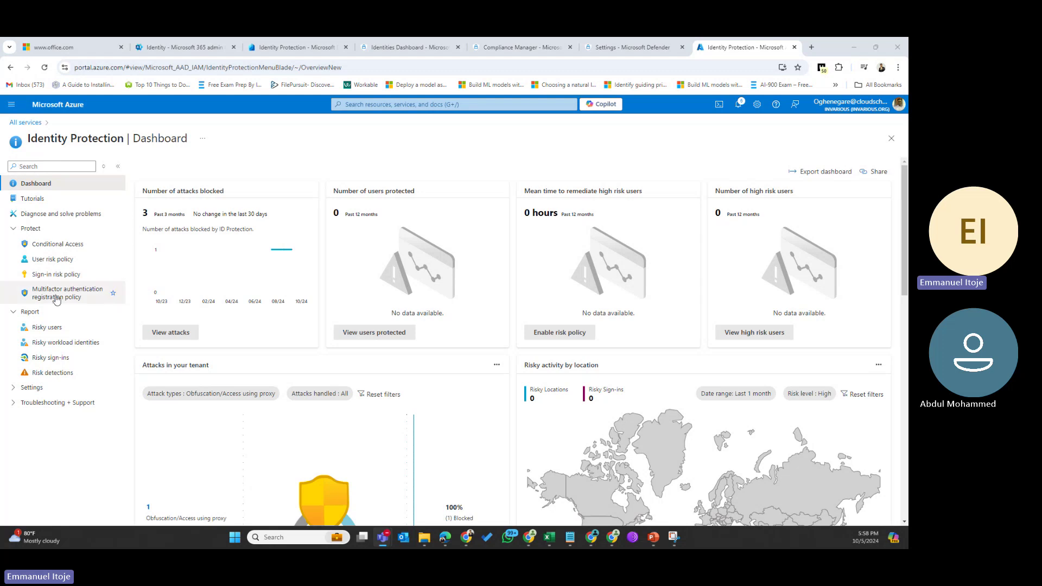
# Change the user risk policy's access control from password change to Block access and save it
pyautogui.click(55, 265)
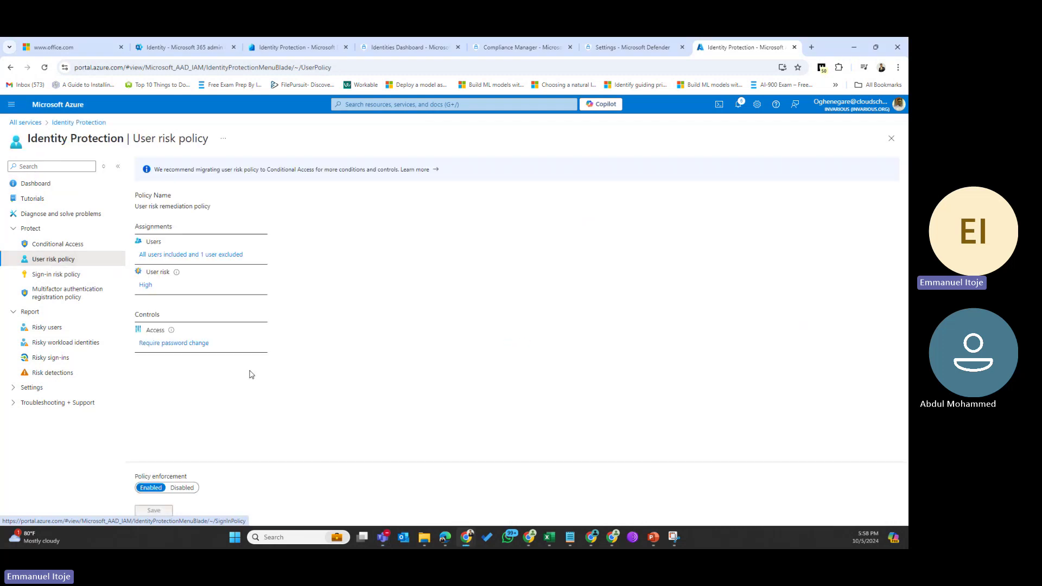
pyautogui.click(181, 347)
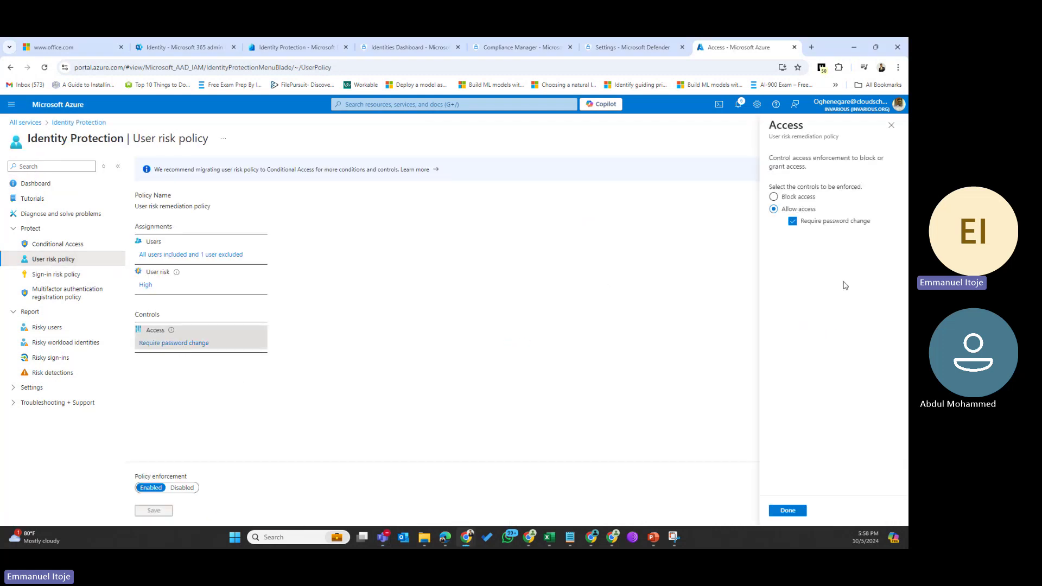
pyautogui.click(773, 196)
pyautogui.click(787, 510)
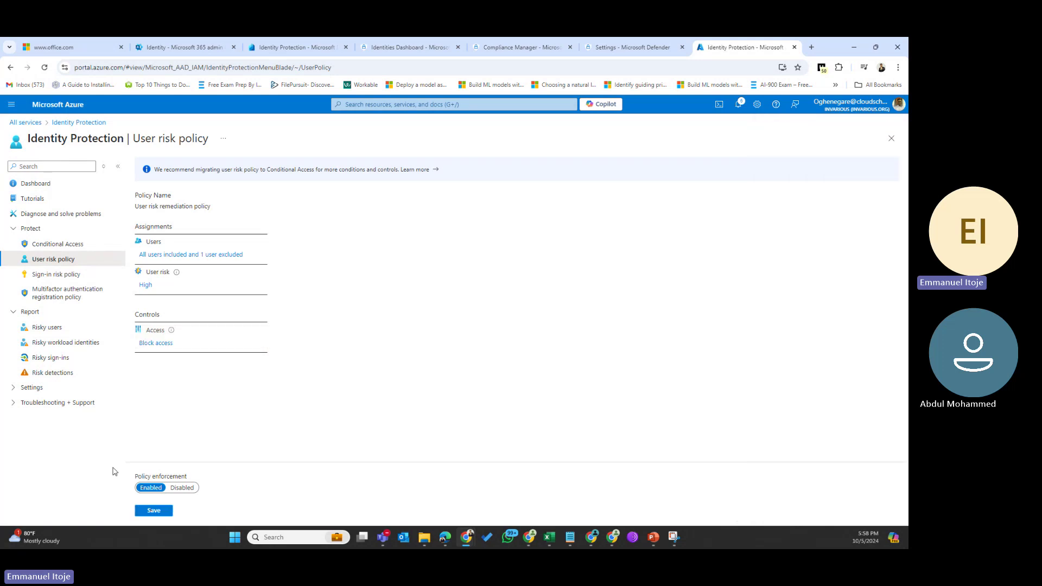
pyautogui.click(154, 511)
# View the Risky users report, close the at-risk user's details, then move to Risky sign-ins
pyautogui.click(41, 328)
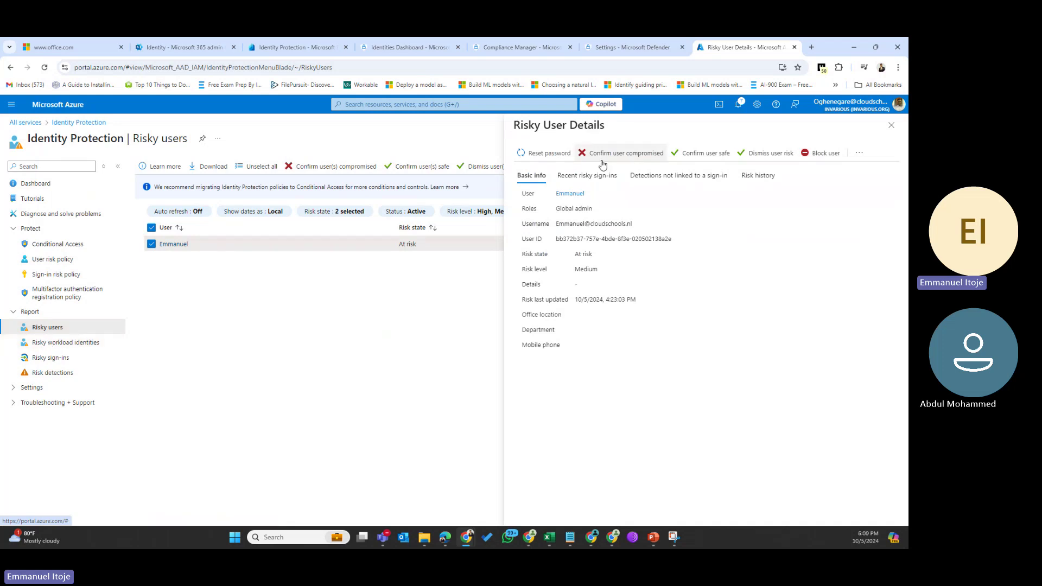
pyautogui.click(891, 124)
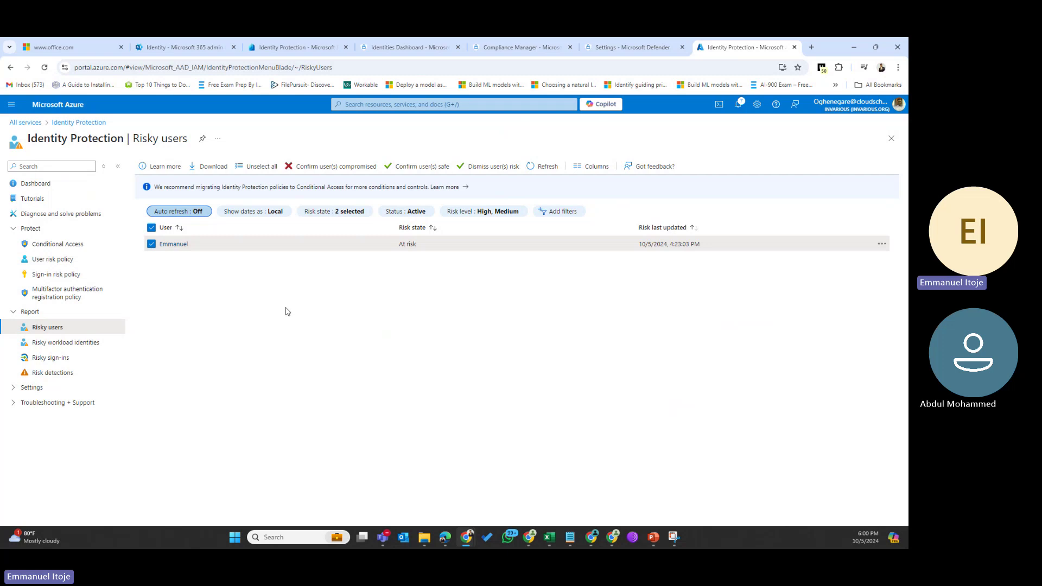
pyautogui.click(47, 358)
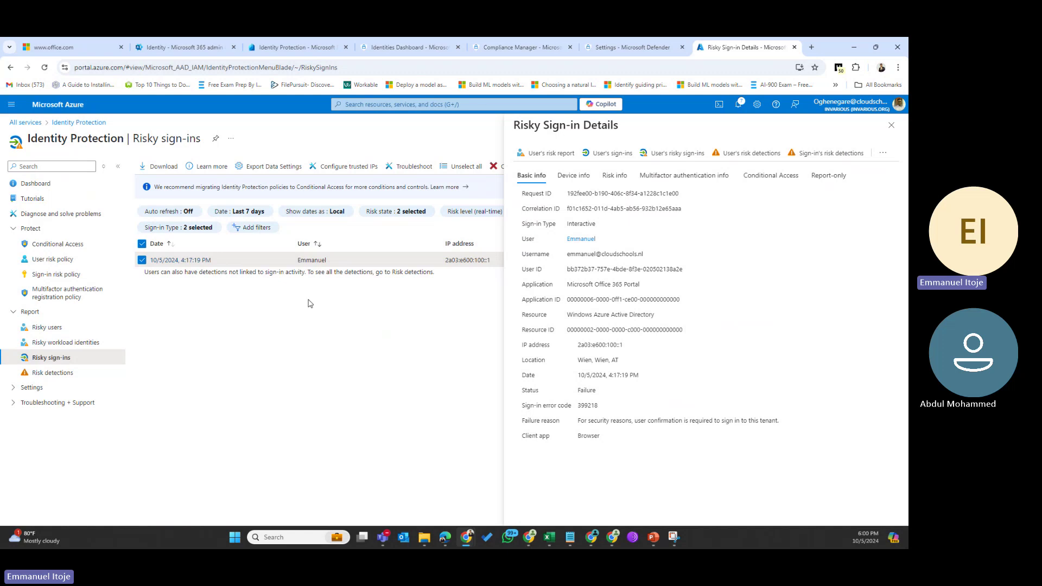
# Close the Risky Sign-in Details pane to reveal the Wien, AT sign-in in the list
pyautogui.click(891, 127)
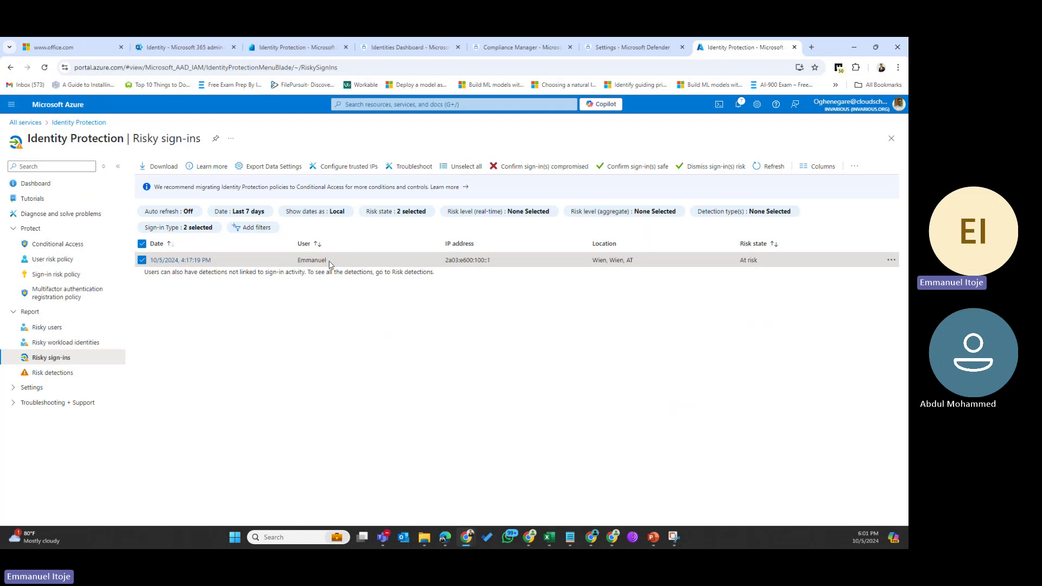
# Highlight the sign-in's IP address and its Wien, Wien, AT location in the list
pyautogui.moveTo(329, 264); pyautogui.dragTo(297, 262)
pyautogui.moveTo(492, 262); pyautogui.dragTo(445, 260)
pyautogui.moveTo(633, 259); pyautogui.dragTo(591, 260)
# Open and dismiss the sign-in row's related-reports menu, then return to Risky users
pyautogui.click(890, 263)
pyautogui.click(891, 263)
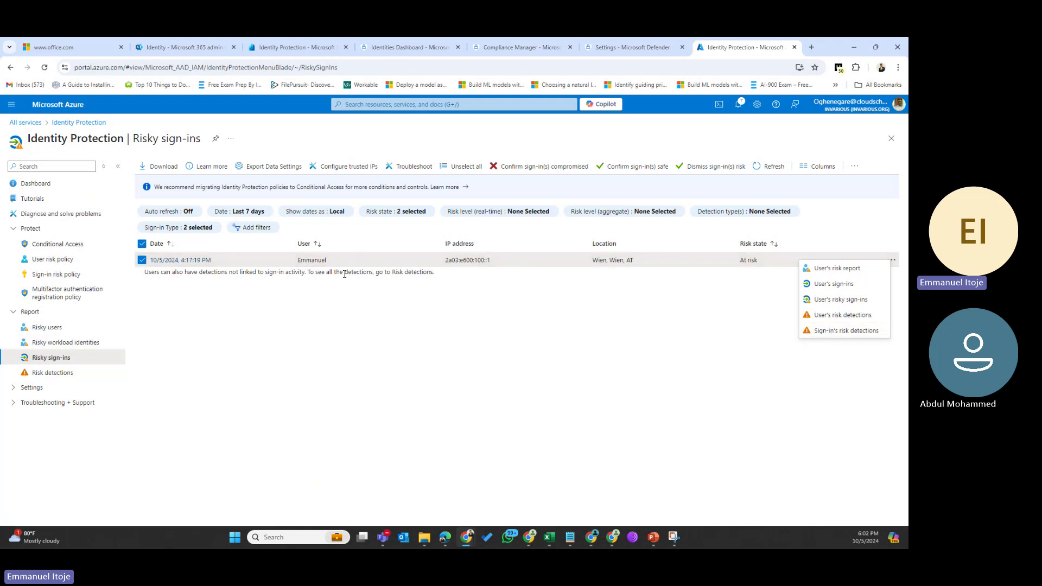
pyautogui.click(57, 327)
pyautogui.click(58, 327)
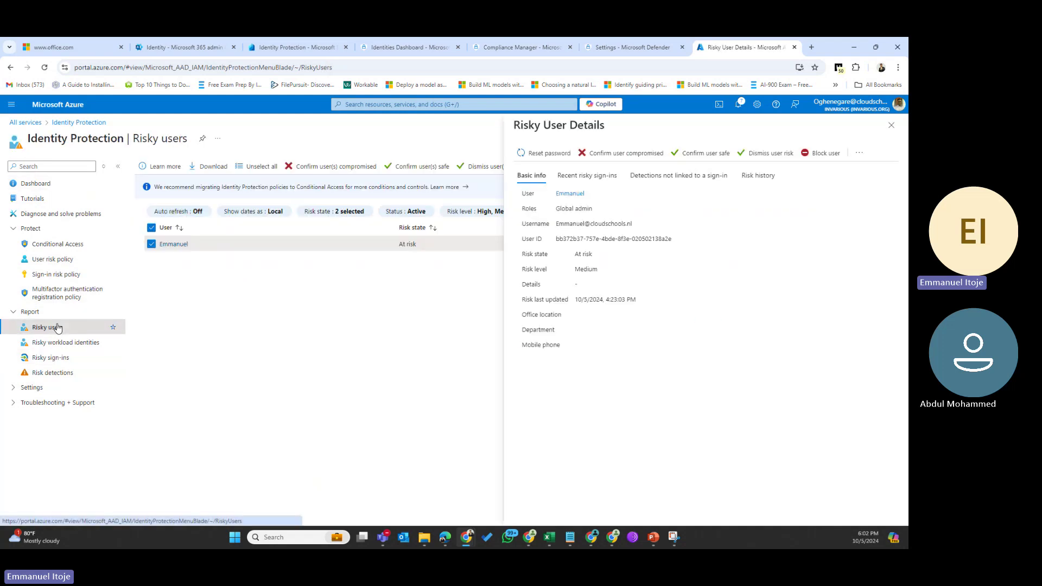
# Close the Global admin user's risk details and switch back to the Risky sign-ins report
pyautogui.click(892, 129)
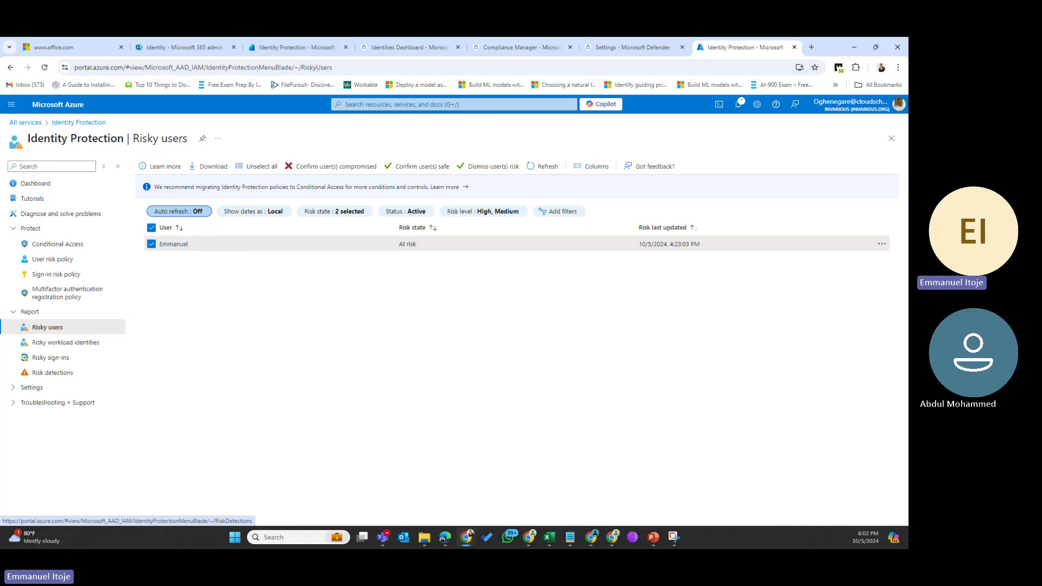
pyautogui.click(48, 359)
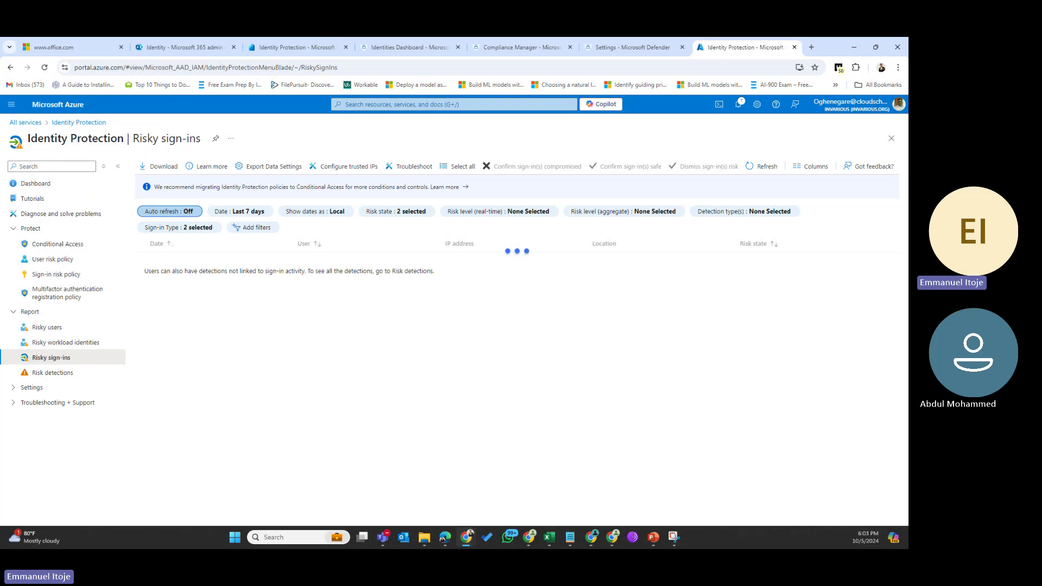
# Open the failed Office 365 Portal sign-in and highlight its request ID, sign-in type, and application fields
pyautogui.click(180, 260)
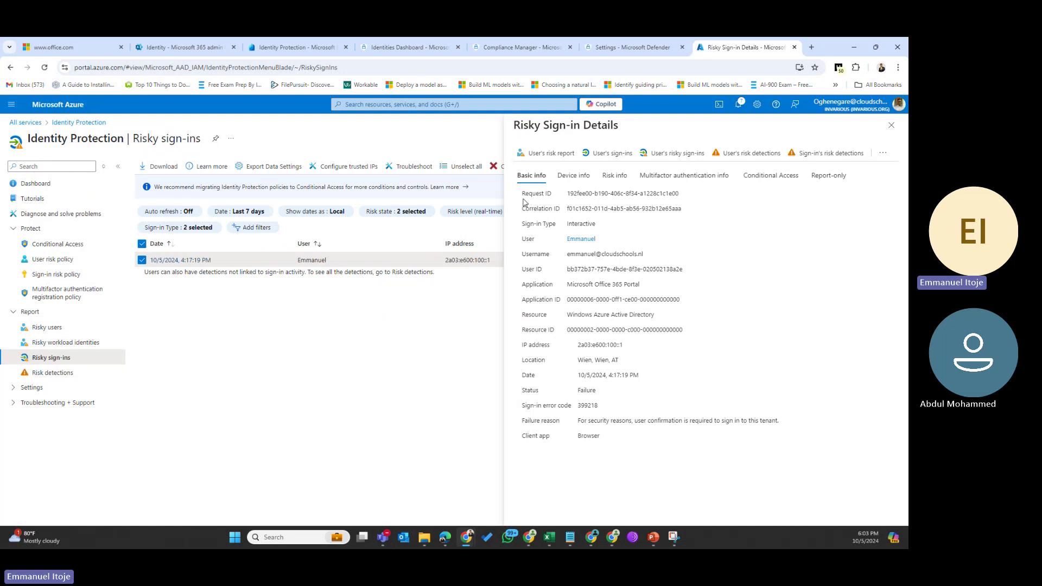
pyautogui.moveTo(521, 194); pyautogui.dragTo(551, 195)
pyautogui.moveTo(573, 224); pyautogui.dragTo(596, 222)
pyautogui.moveTo(534, 288); pyautogui.dragTo(661, 284)
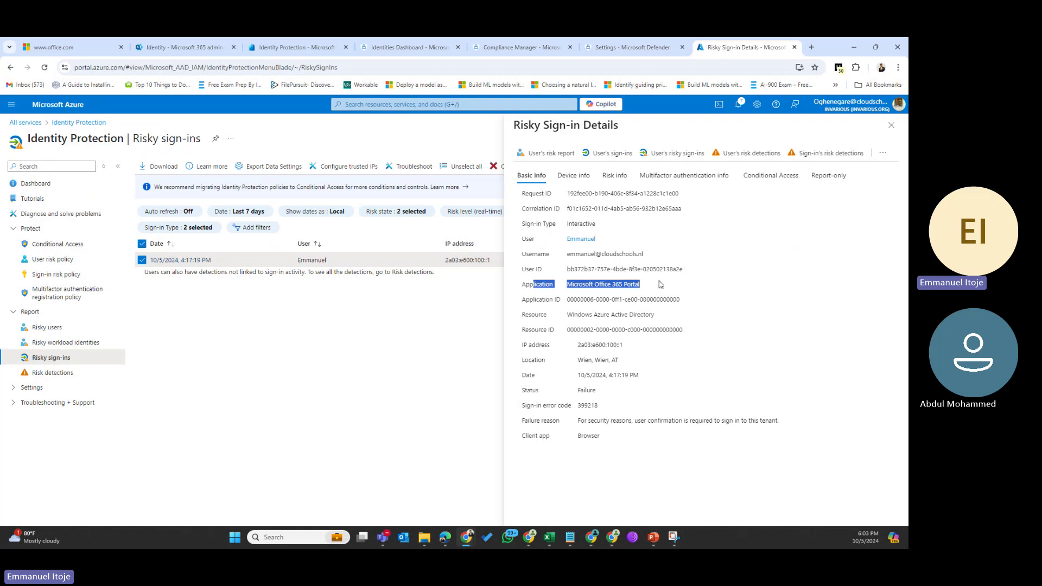
pyautogui.moveTo(540, 299); pyautogui.dragTo(707, 300)
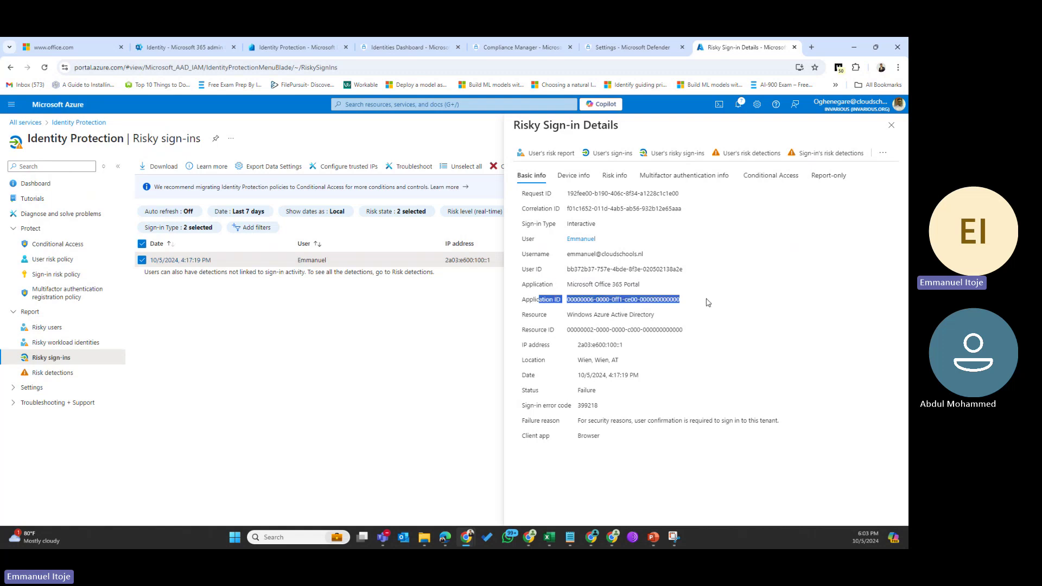
pyautogui.moveTo(520, 190); pyautogui.dragTo(646, 314)
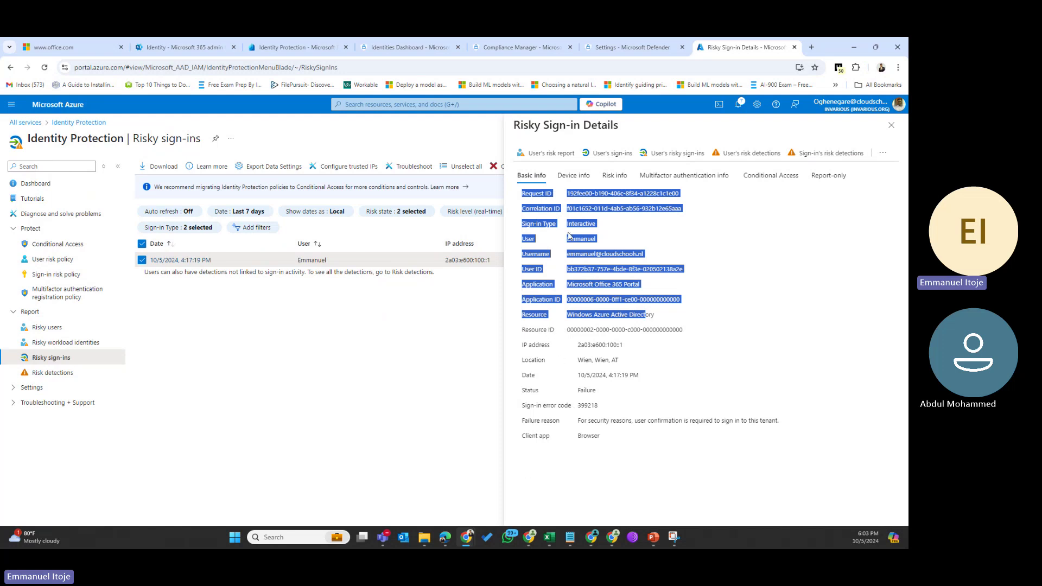
# Show Device info and highlight Firefox 115.0, Windows10, and the not compliant, not managed fields
pyautogui.click(564, 178)
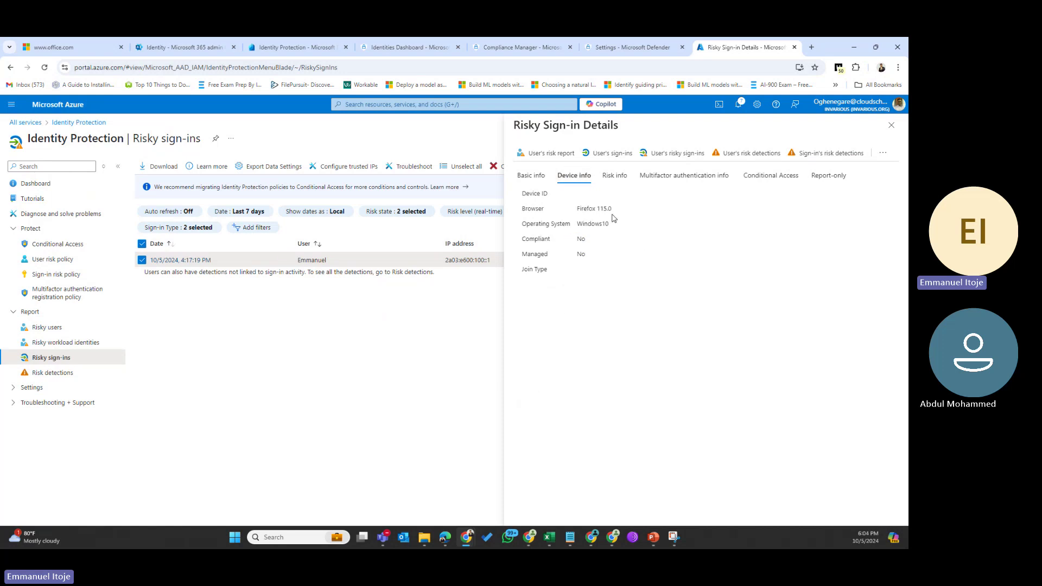
pyautogui.moveTo(611, 208); pyautogui.dragTo(556, 213)
pyautogui.moveTo(566, 227); pyautogui.dragTo(643, 253)
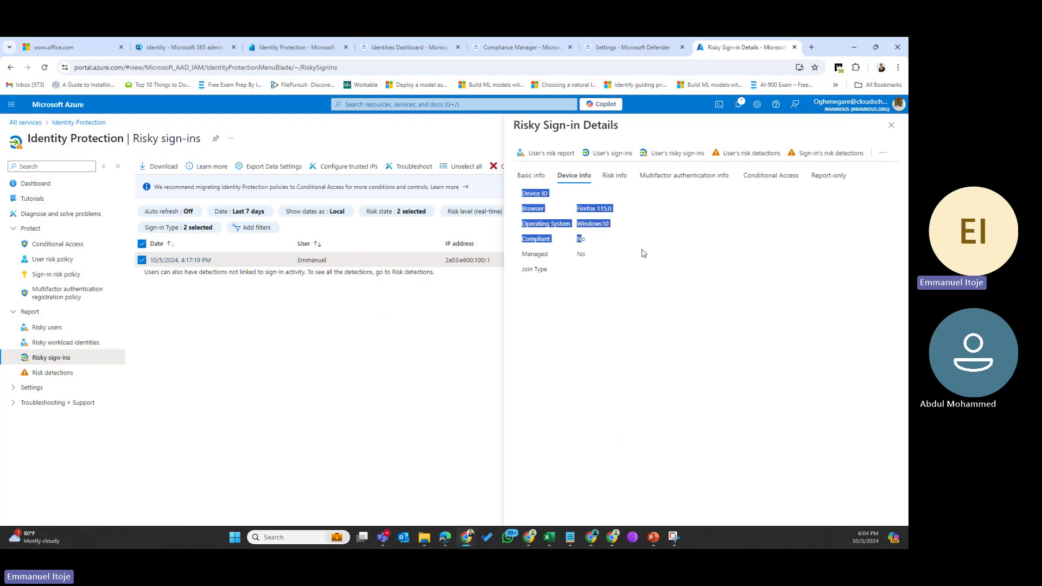
pyautogui.click(623, 253)
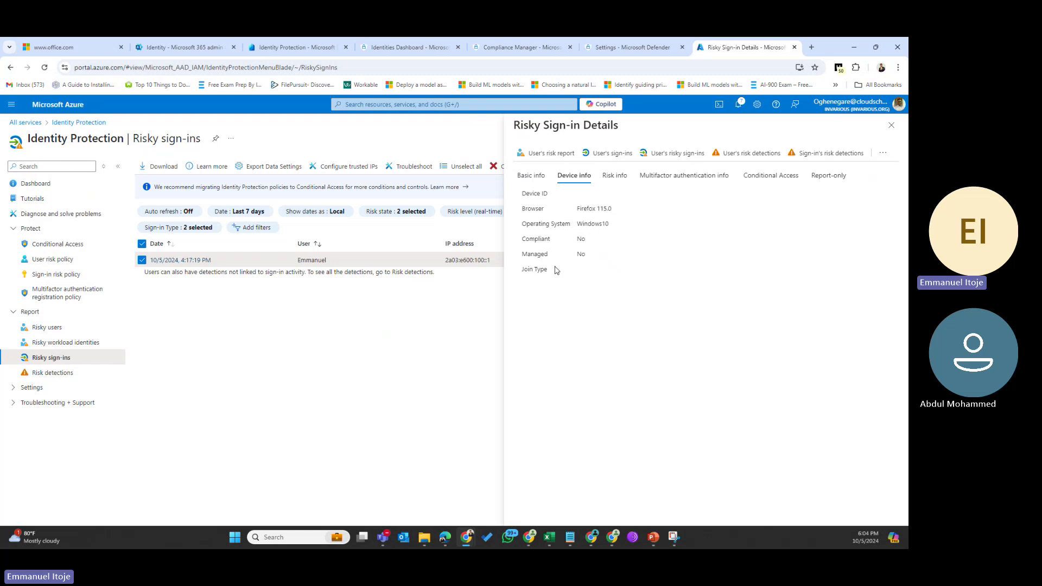
# Expand the Anonymous IP address detection under Risk info and mark its time, Real-time state, and High risk
pyautogui.click(619, 179)
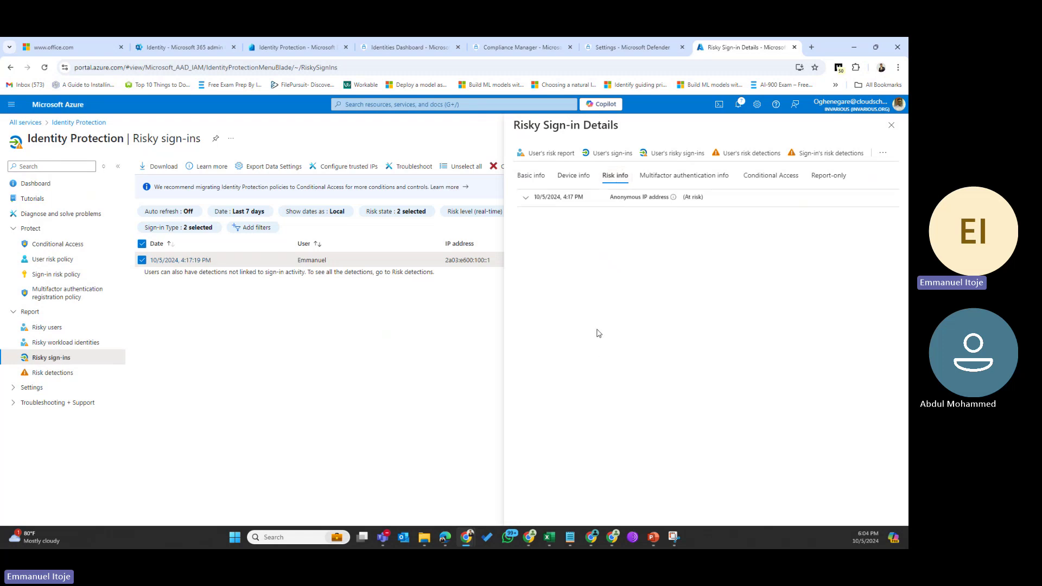
pyautogui.click(524, 202)
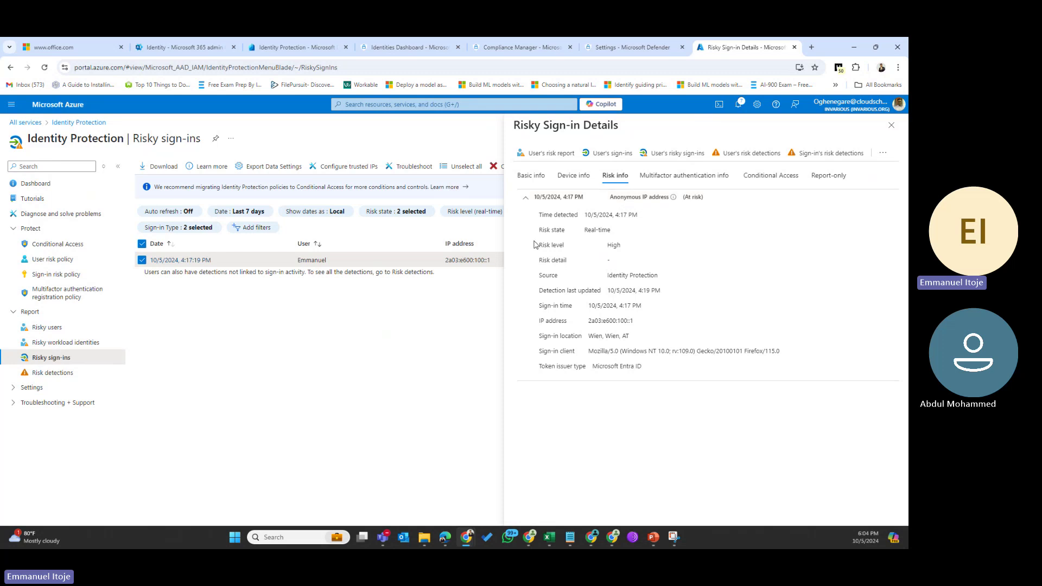
pyautogui.moveTo(540, 232); pyautogui.dragTo(641, 221)
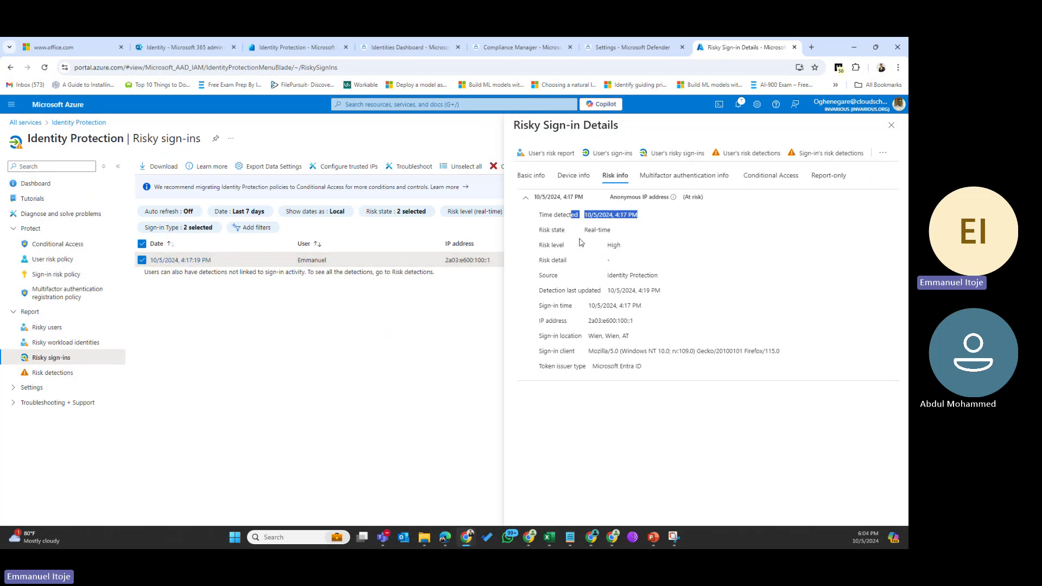
pyautogui.moveTo(569, 236); pyautogui.dragTo(623, 241)
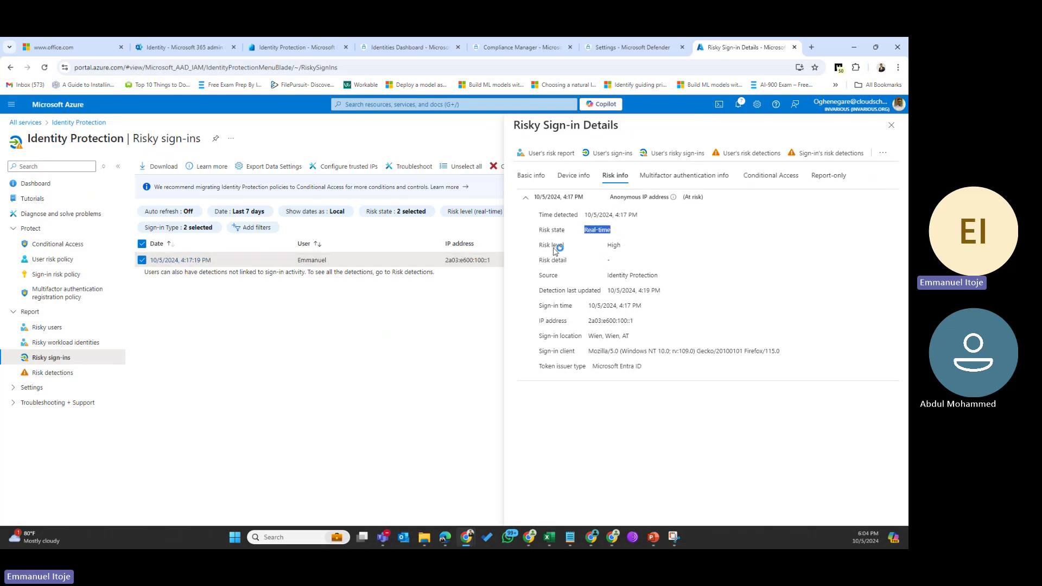
pyautogui.click(641, 250)
pyautogui.tripleClick(624, 248)
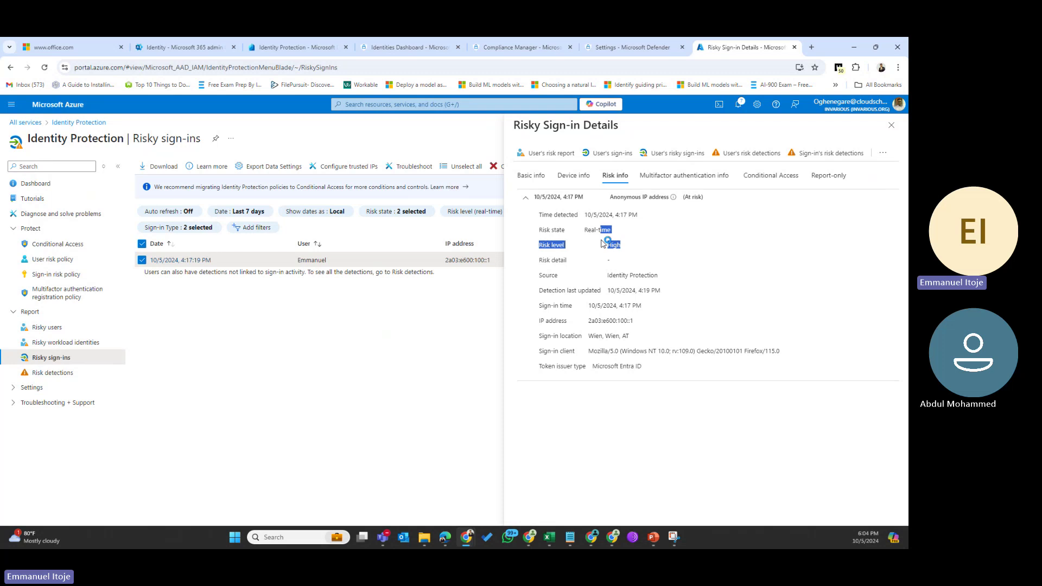
pyautogui.click(644, 251)
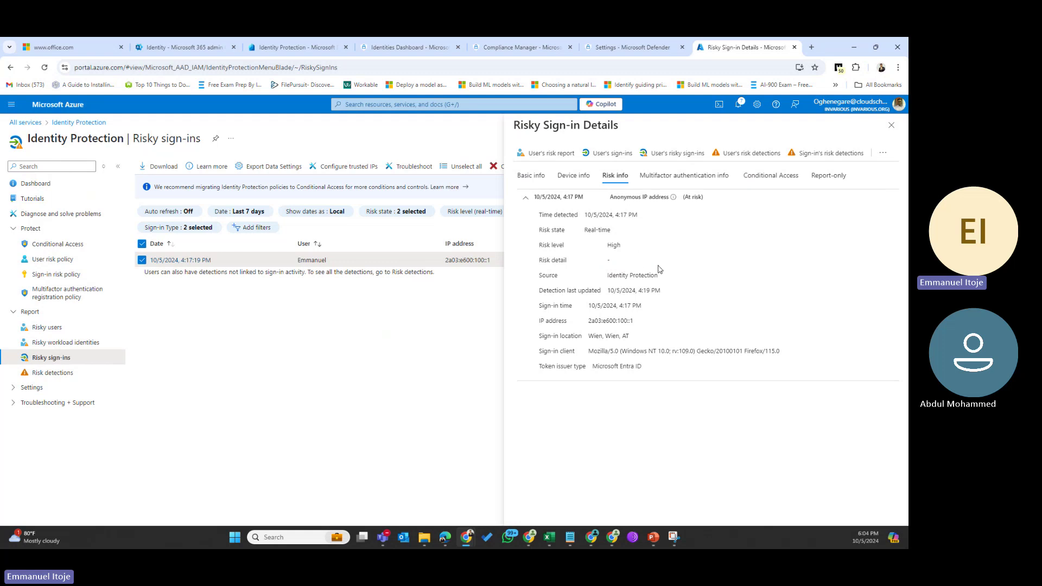
# Mark the detection's Identity Protection source, sign-in time, IP address, Wien location, and Microsoft Entra ID token issuer
pyautogui.moveTo(659, 275); pyautogui.dragTo(608, 278)
pyautogui.moveTo(580, 307); pyautogui.dragTo(666, 306)
pyautogui.moveTo(589, 324); pyautogui.dragTo(787, 357)
pyautogui.click(611, 354)
pyautogui.moveTo(555, 367); pyautogui.dragTo(635, 362)
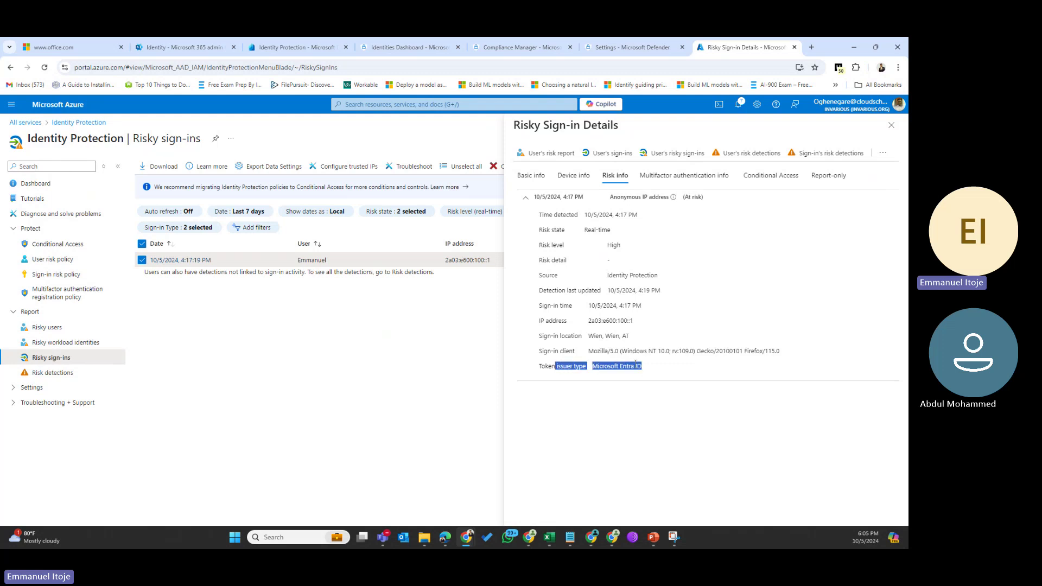
# Check the sign-in's multifactor authentication info, then its Conditional Access results reading Not applicable
pyautogui.click(678, 179)
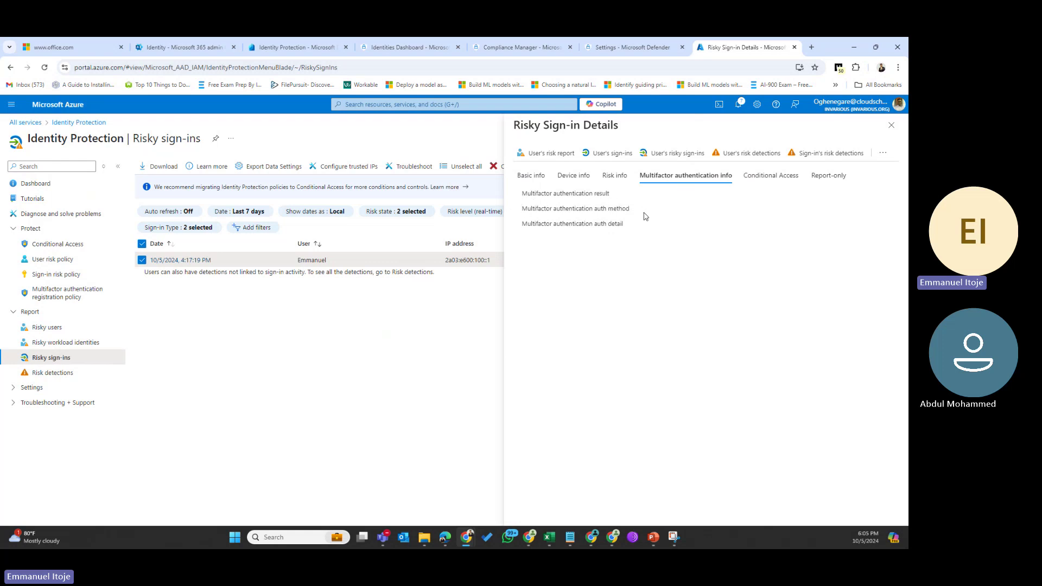
pyautogui.click(771, 175)
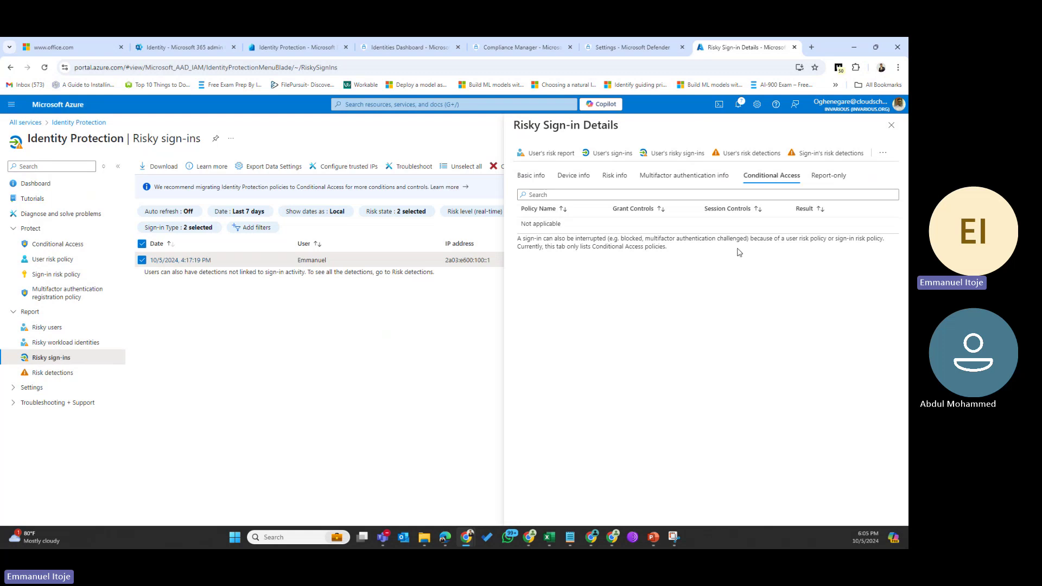
# Show the sign-in's Report-only results, which list no policy and read Not applicable
pyautogui.click(827, 178)
# Close the Risky Sign-in Details pane and uncheck the Wien, AT sign-in row
pyautogui.click(887, 126)
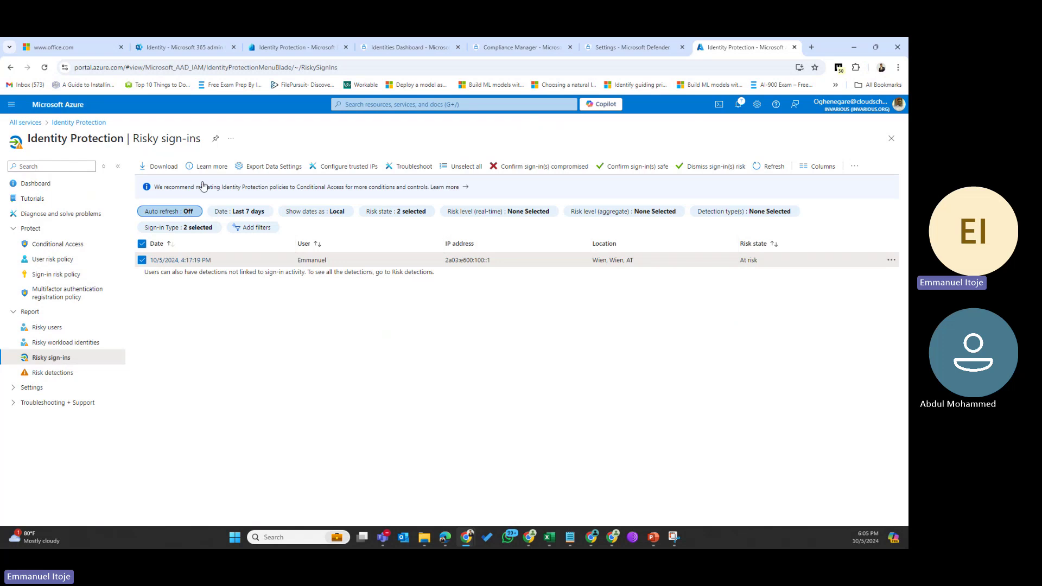
pyautogui.click(198, 261)
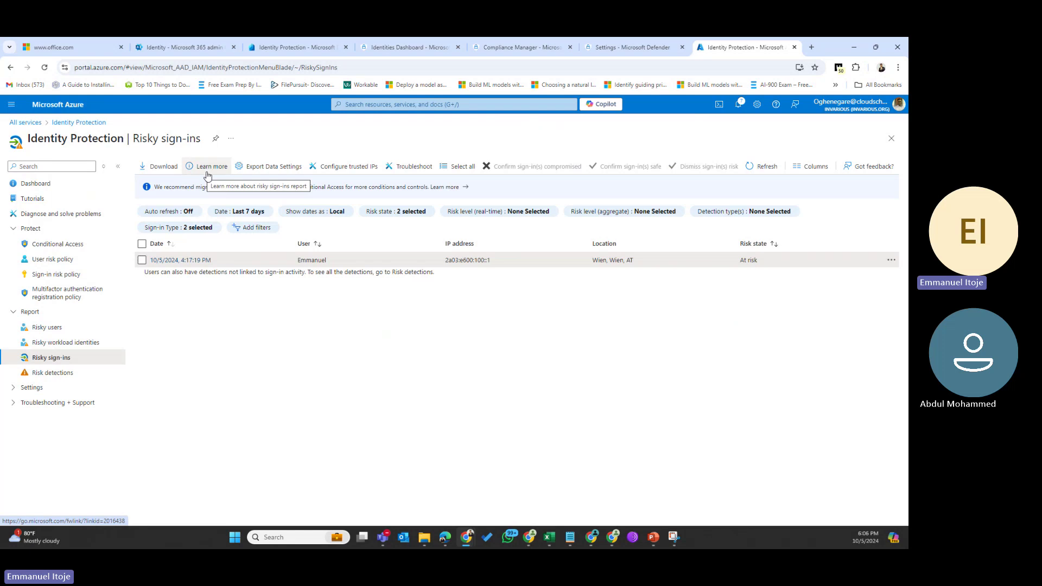
# Review the sign-in data export (diagnostic) settings
pyautogui.click(274, 168)
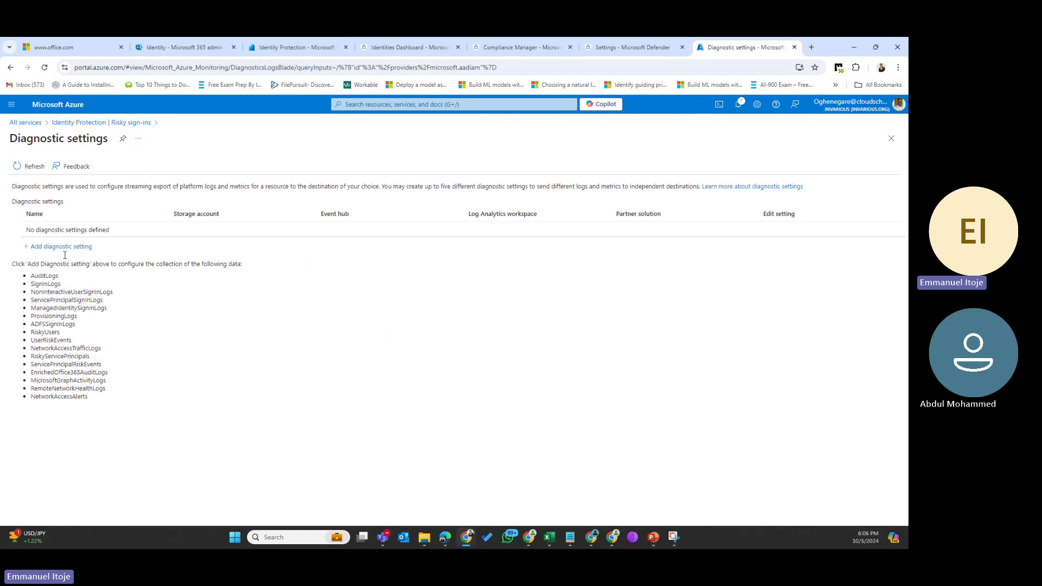
pyautogui.click(35, 124)
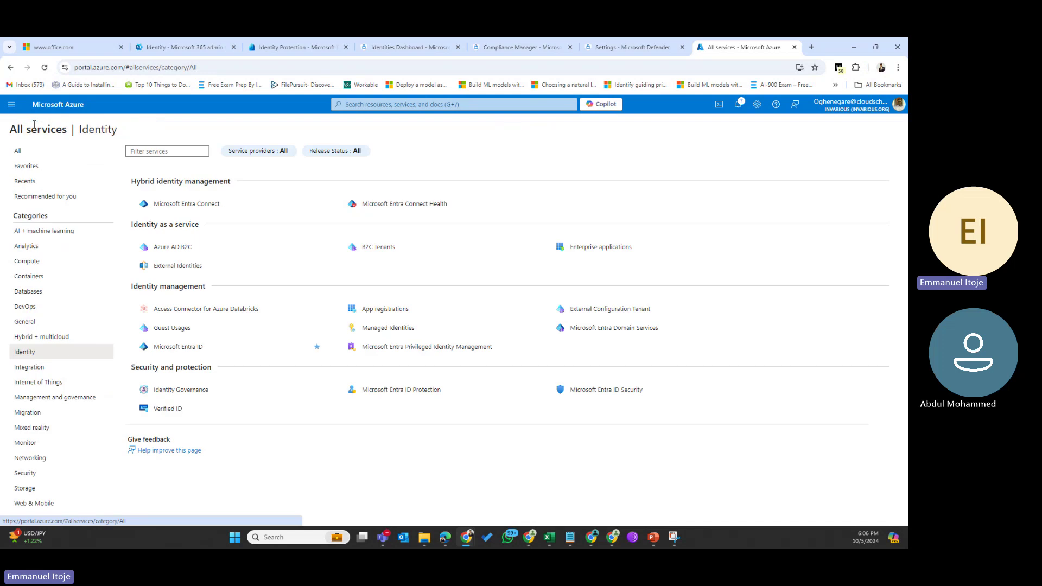
pyautogui.click(9, 69)
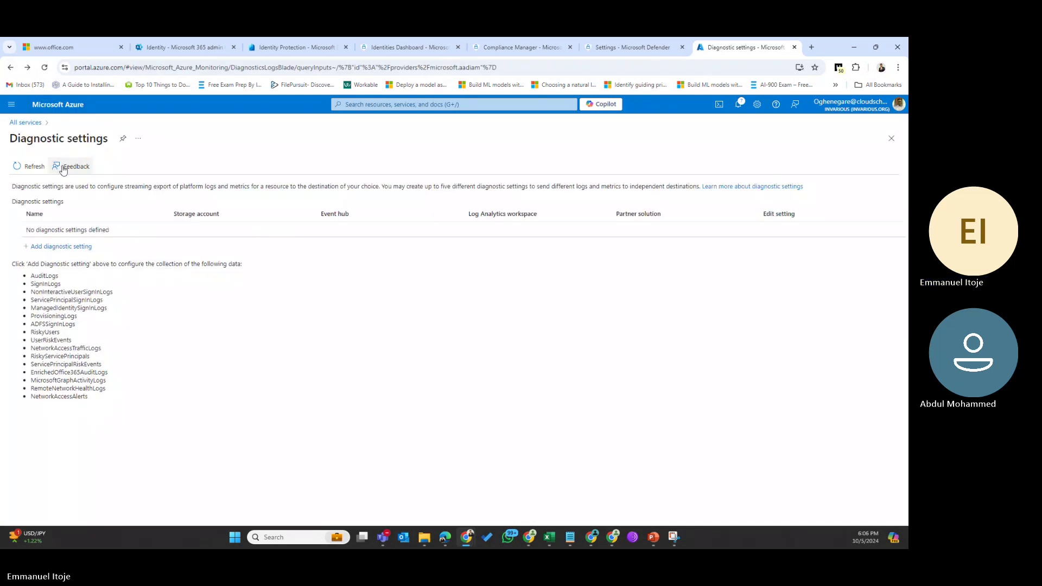
# Reopen Microsoft Entra ID Protection from the Identity services list in All services
pyautogui.click(24, 124)
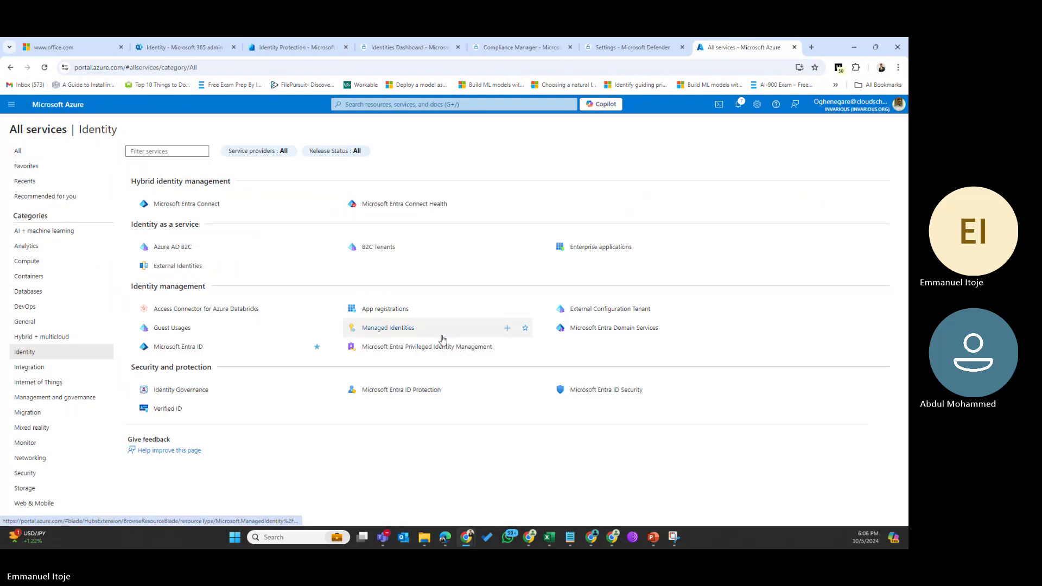
pyautogui.moveTo(442, 340)
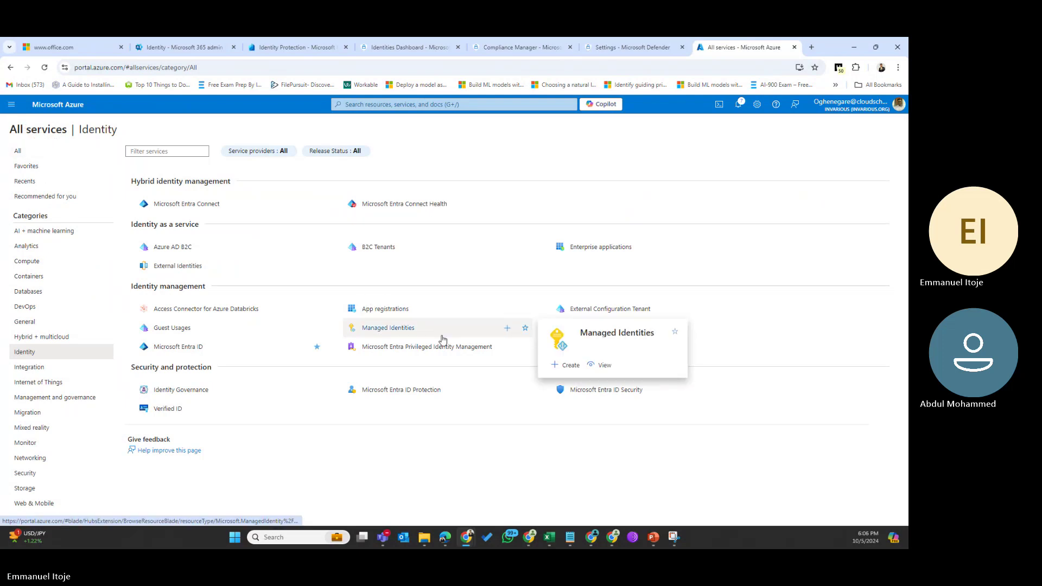
pyautogui.click(423, 390)
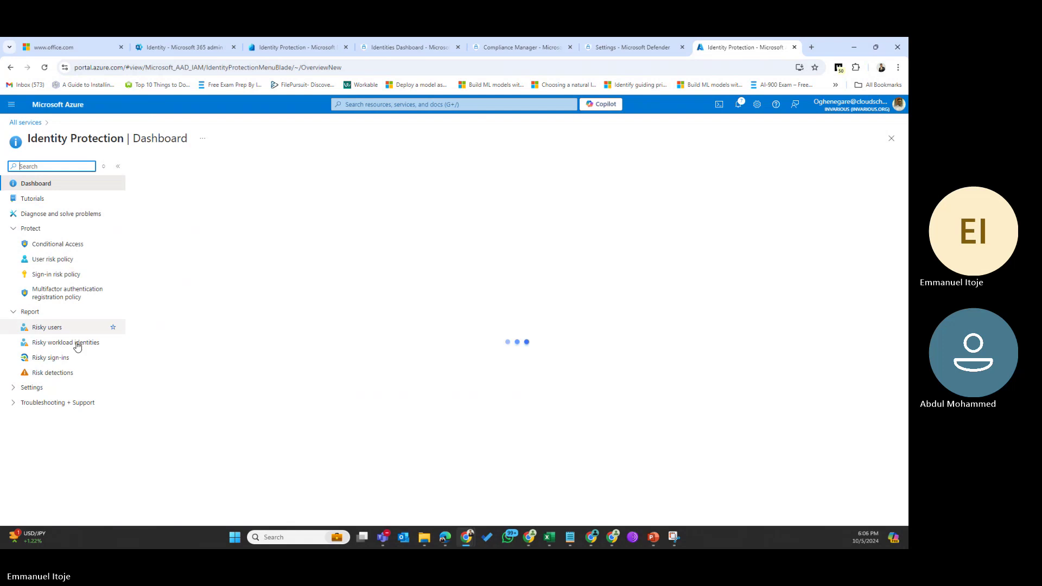
# Open Risky sign-ins, look at the trusted IPs configuration, and return to the Wien, AT sign-in details
pyautogui.click(55, 362)
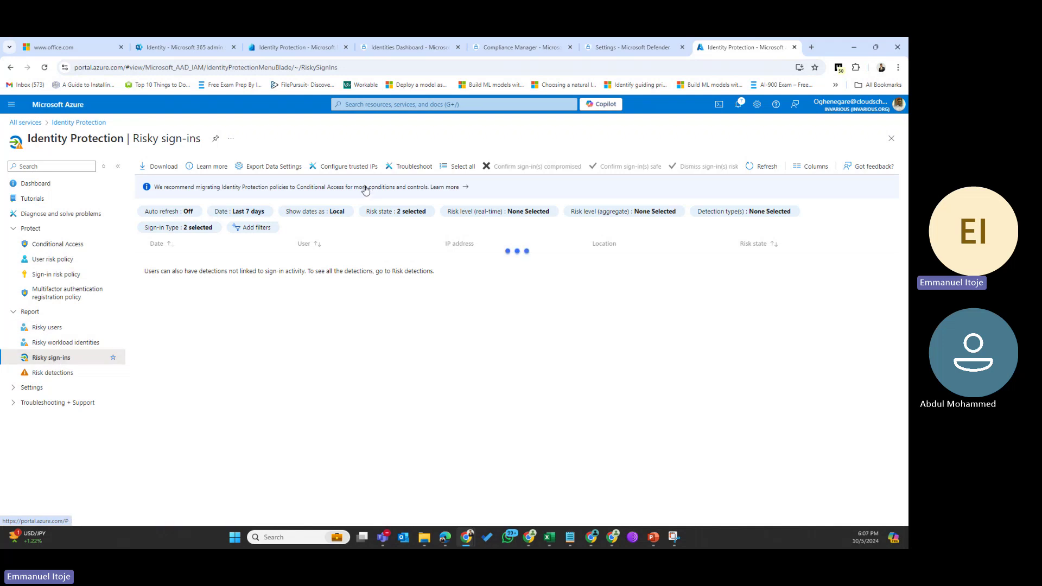
pyautogui.click(350, 166)
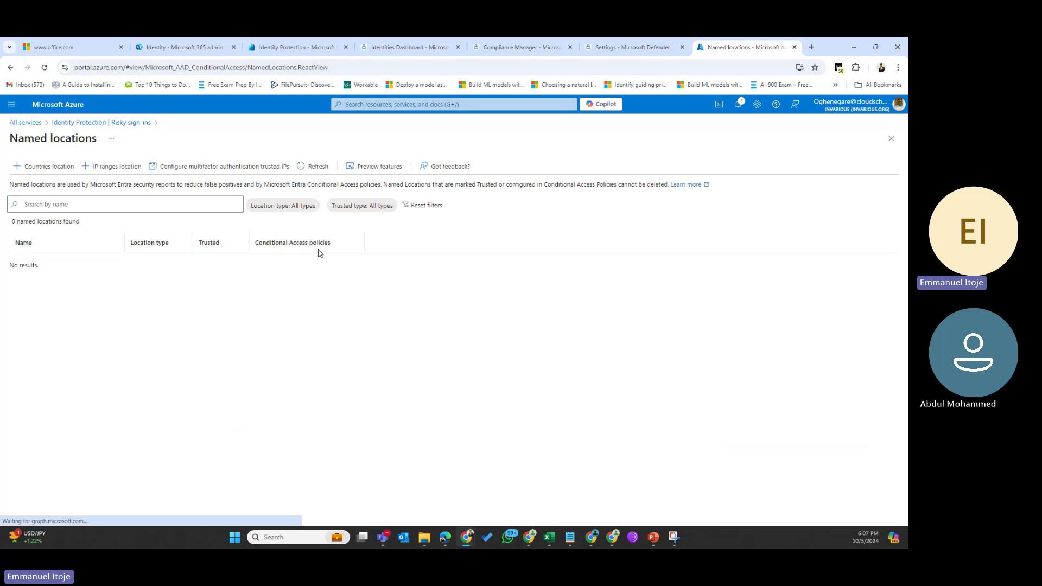
pyautogui.hotkey('alt', 'Left')
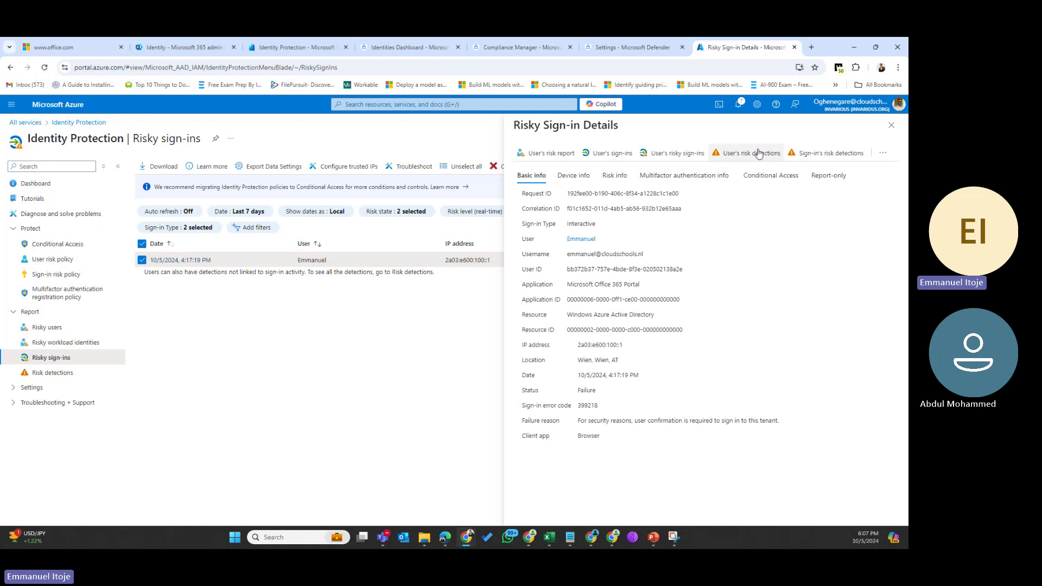
# Close the details pane and toggle Select all/Unselect all and the Wien, AT row checkbox
pyautogui.click(890, 125)
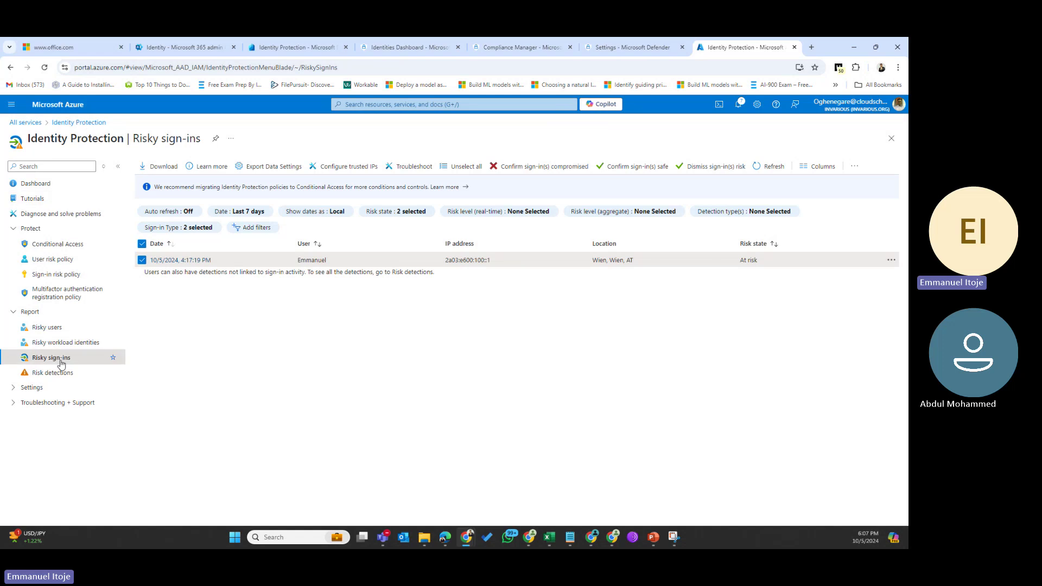
pyautogui.click(142, 261)
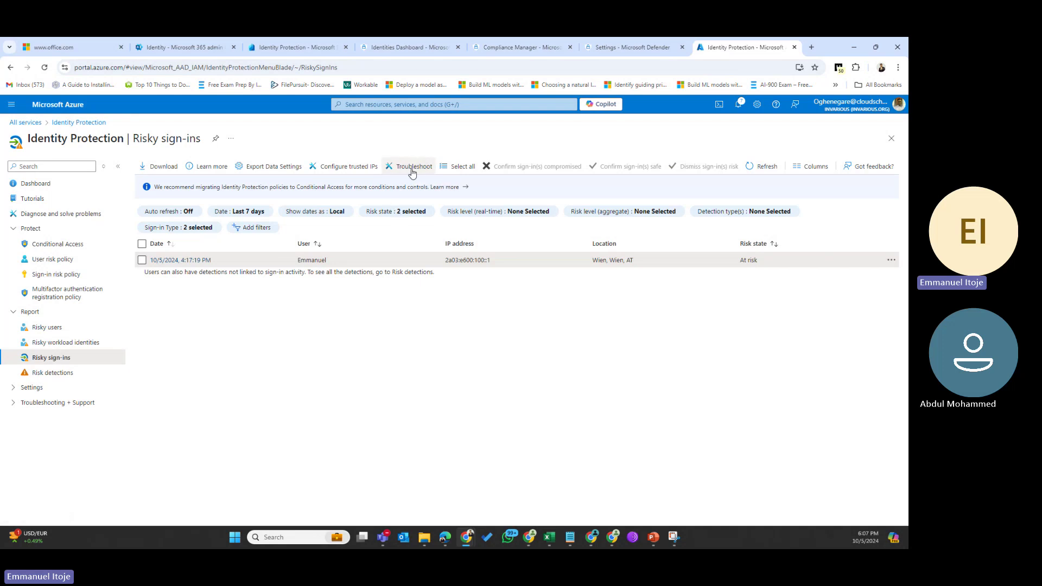
pyautogui.click(460, 167)
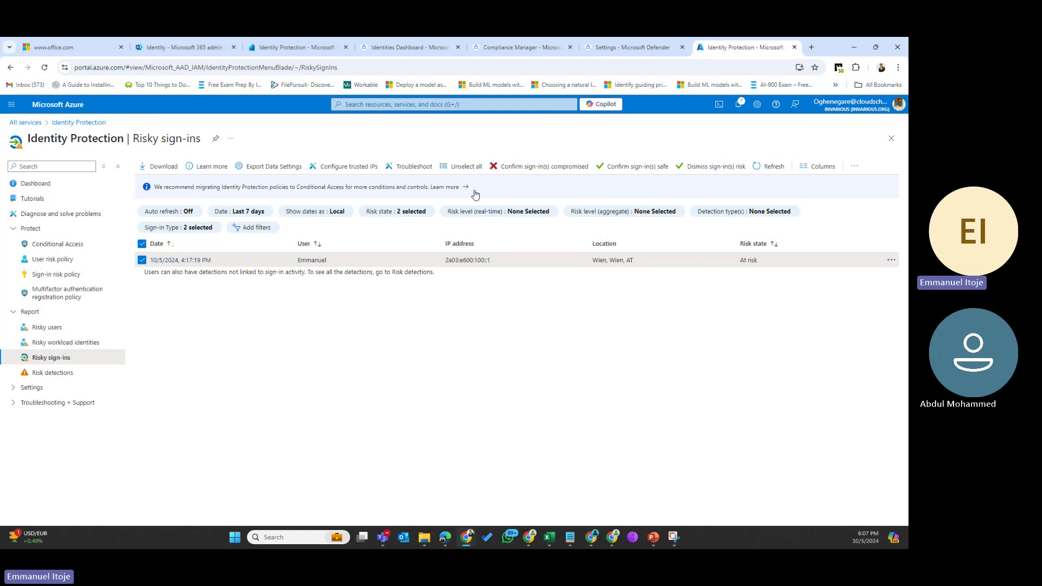
pyautogui.click(461, 167)
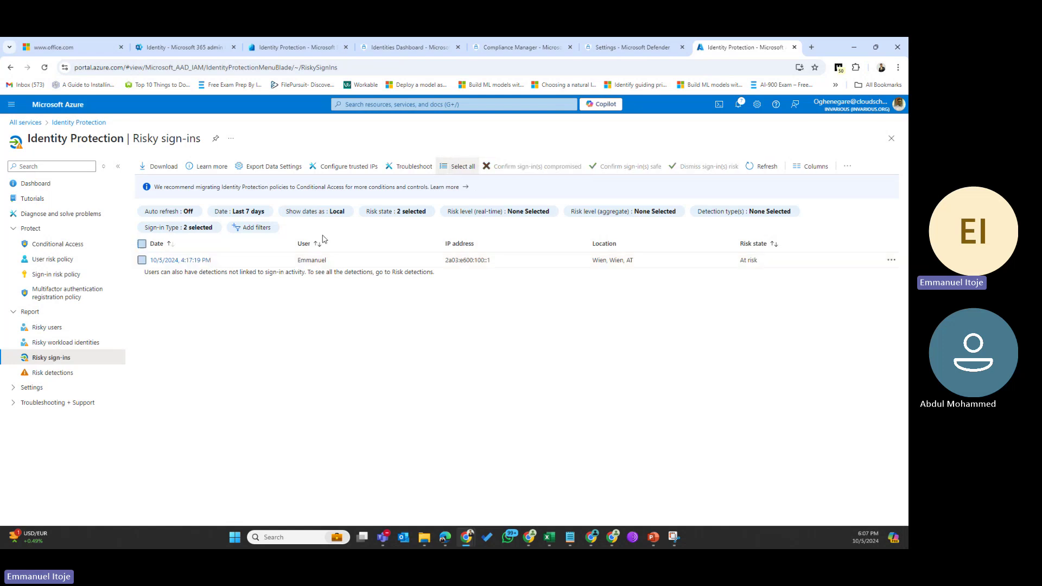
pyautogui.click(142, 261)
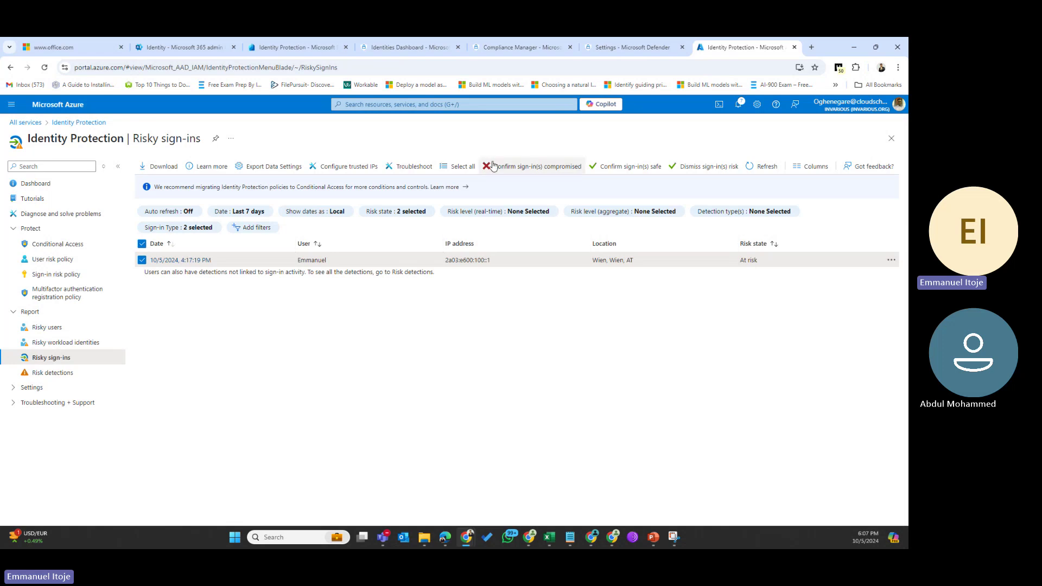
pyautogui.click(142, 244)
# Check the at-risk Wien, AT sign-in row in the last 7 days list
pyautogui.click(142, 243)
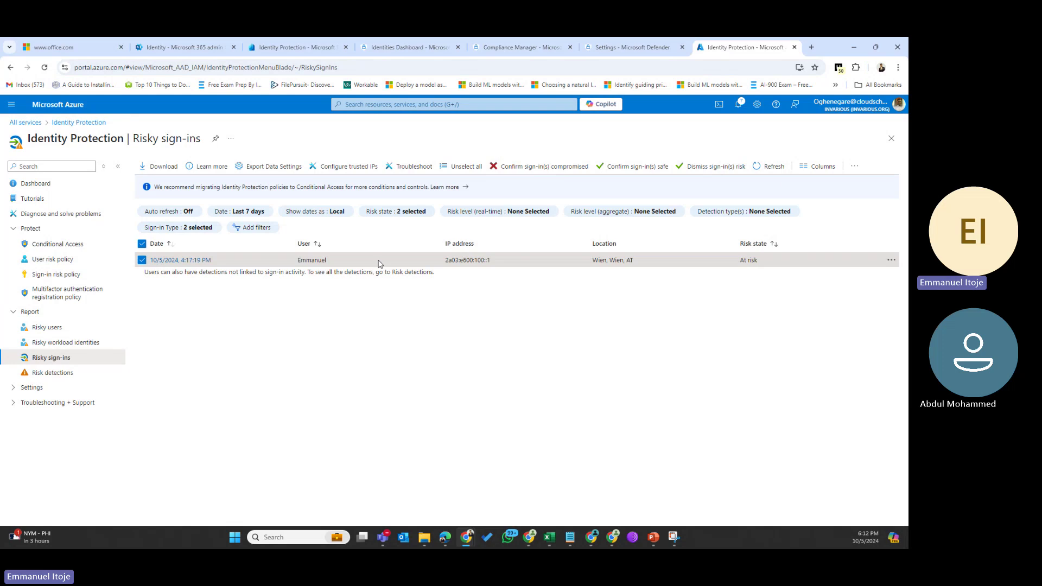
# Choose Dismiss sign-in(s) risk for the selected Wien, AT sign-in
pyautogui.click(713, 171)
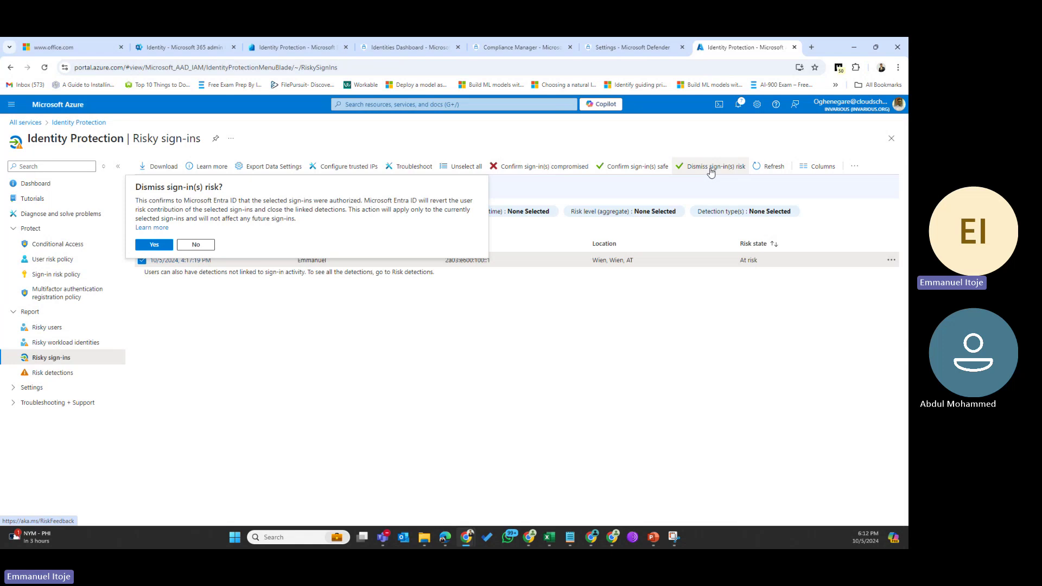
# Answer No to the dismiss prompt, keeping the Wien, AT sign-in At risk
pyautogui.click(172, 246)
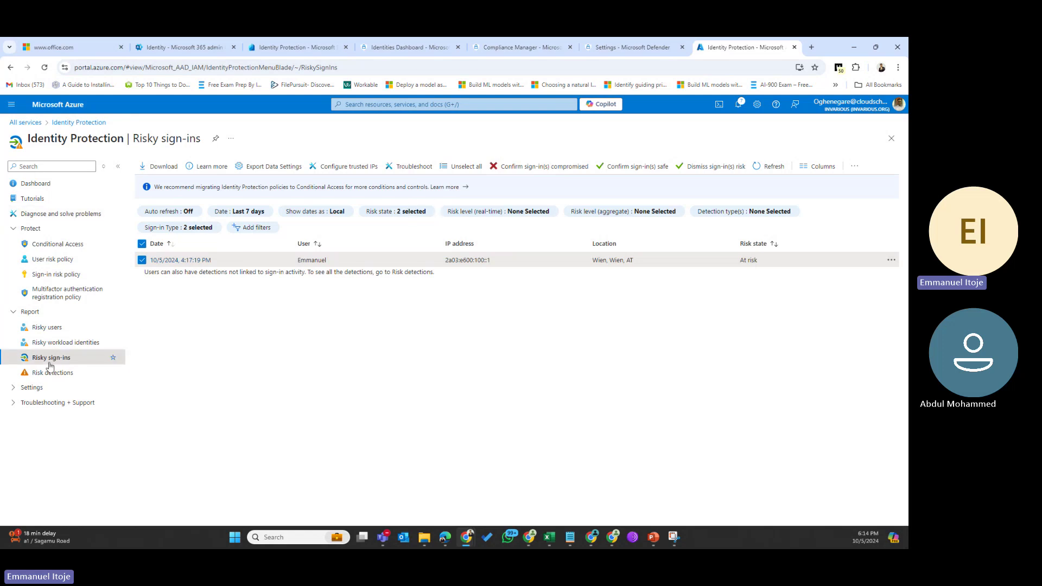
# Open Risky users, view the at-risk user's details, then clear the selection to close them
pyautogui.click(39, 330)
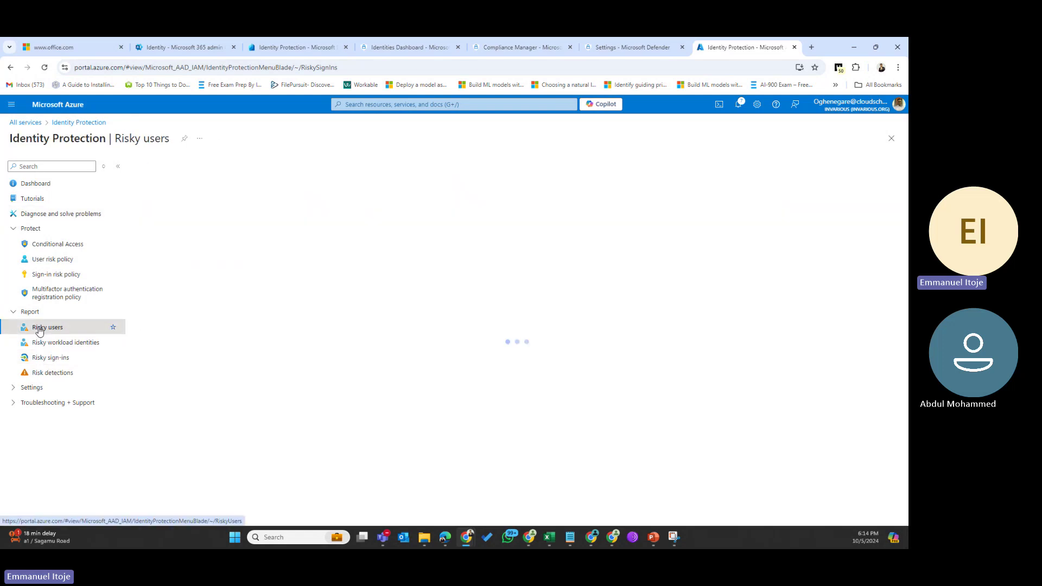
pyautogui.click(331, 243)
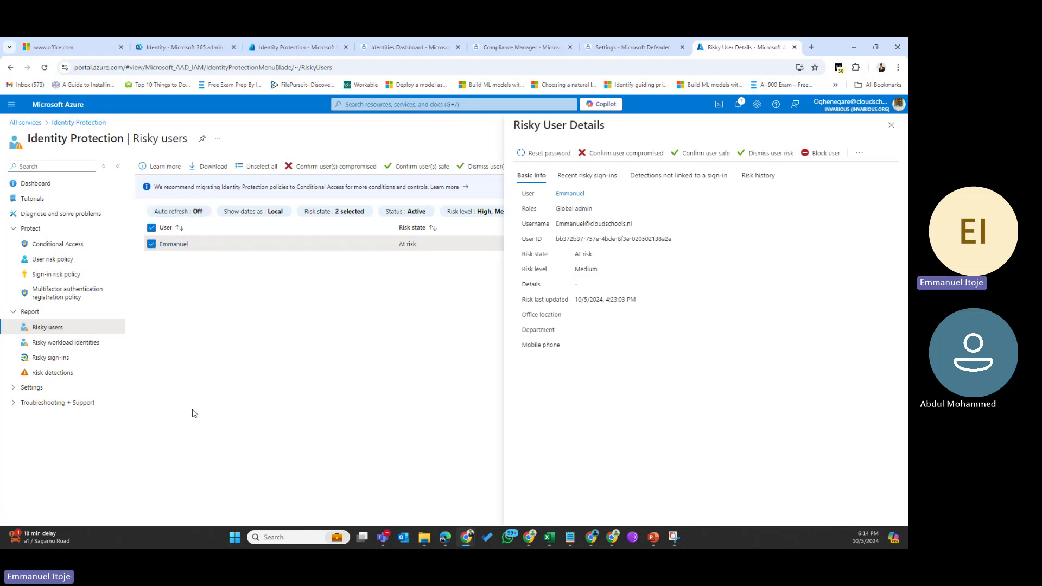
pyautogui.click(152, 228)
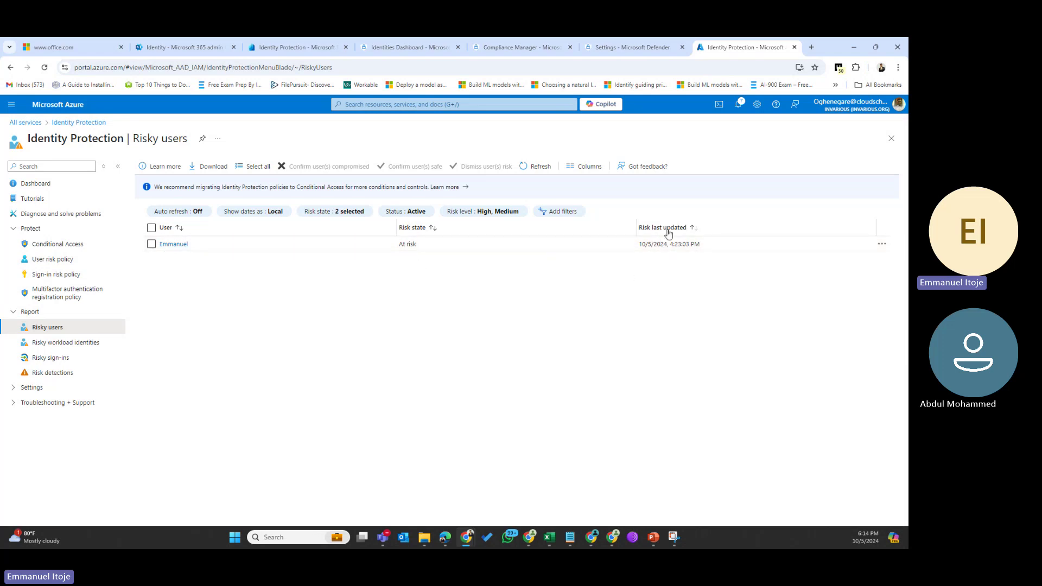
# View the Wien, AT sign-in's details, check Risky users, then return to Risky sign-ins
pyautogui.click(58, 364)
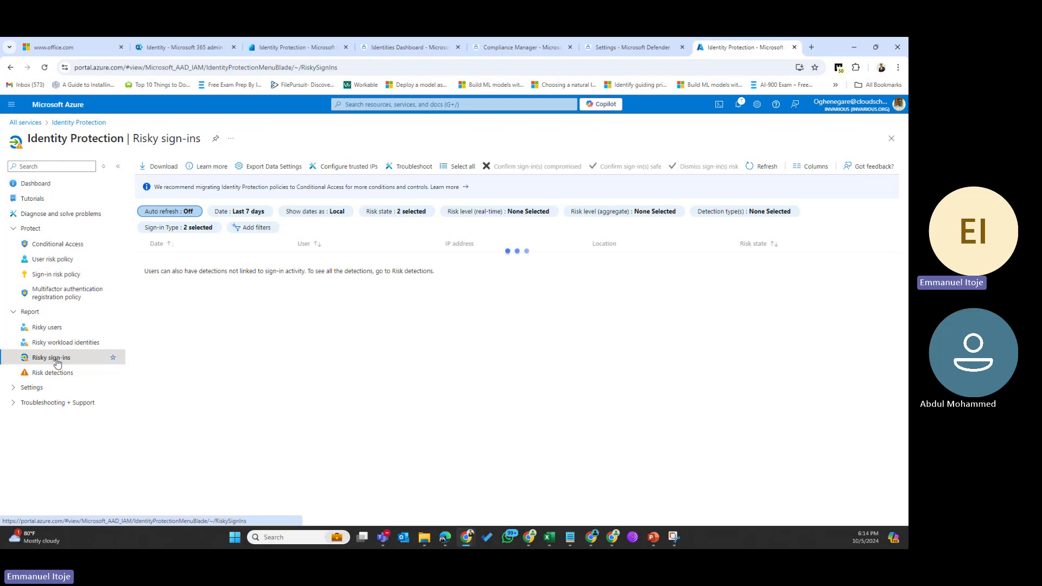
pyautogui.click(465, 250)
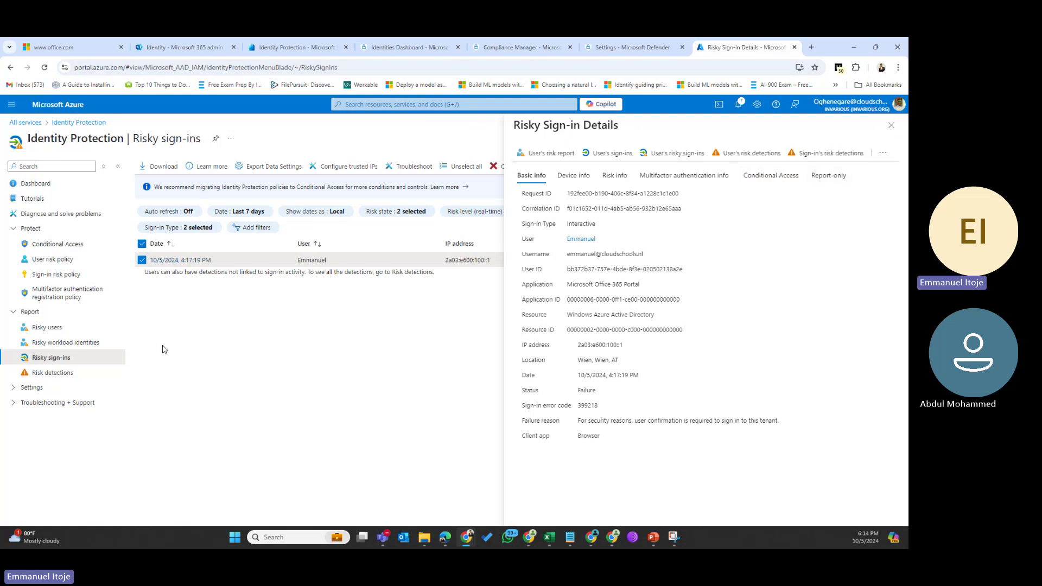
pyautogui.click(46, 329)
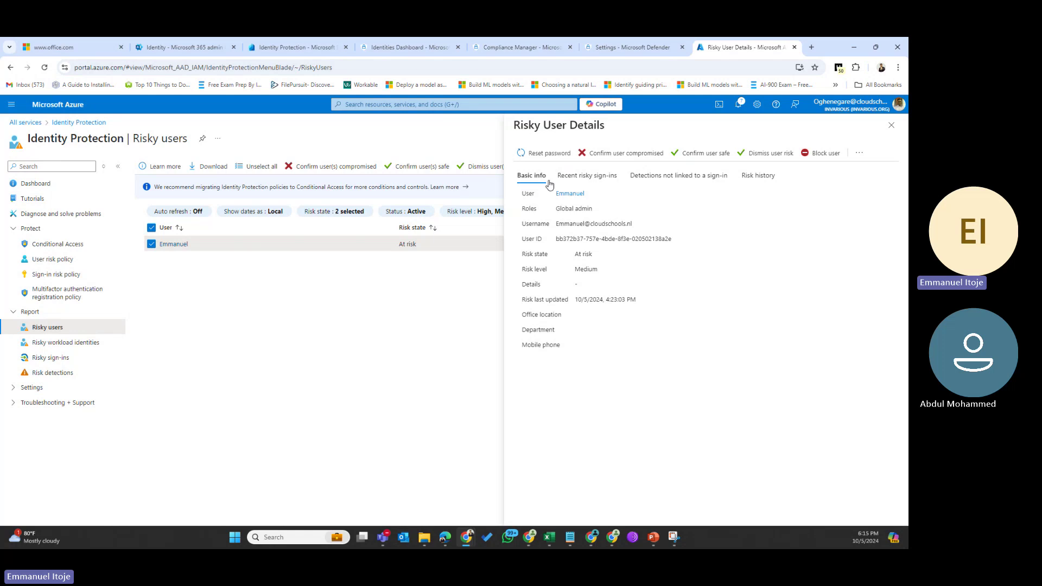
pyautogui.click(63, 359)
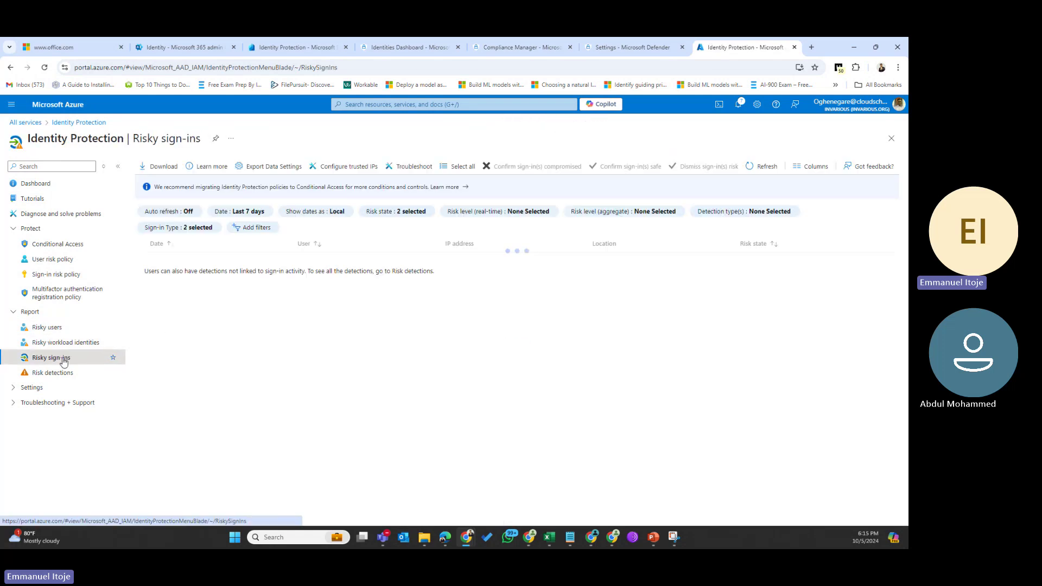
# Duplicate the Identity Protection browser tab, continuing with the signed-in work account
pyautogui.rightClick(758, 48)
pyautogui.click(787, 133)
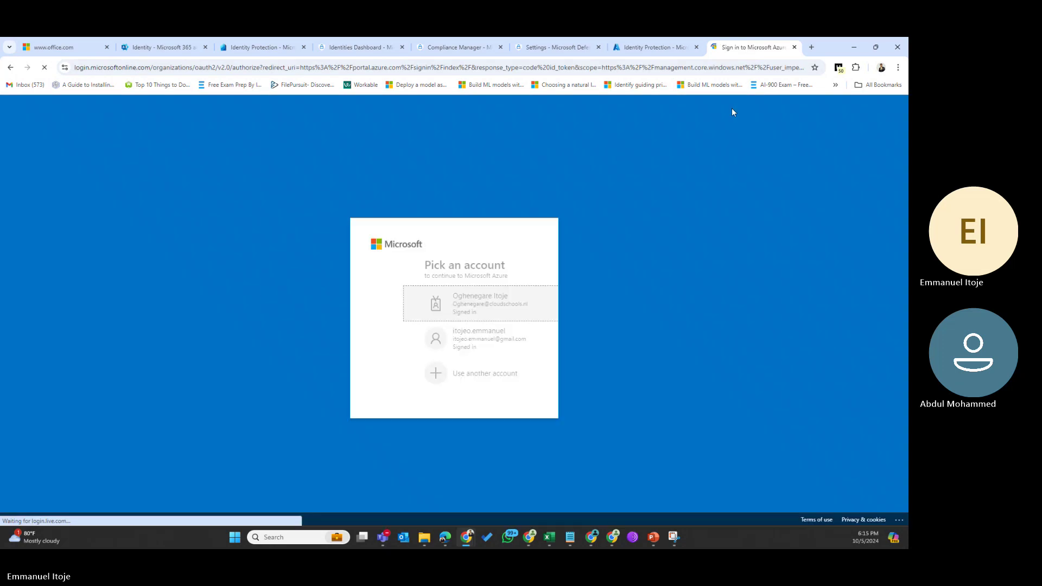
pyautogui.click(471, 306)
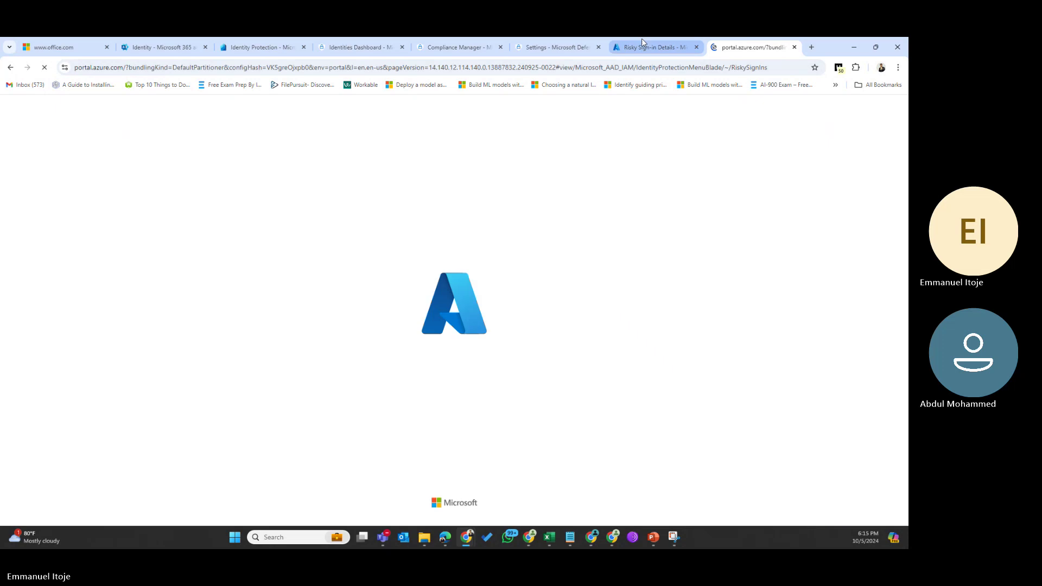
# View the Wien, AT sign-in's details in the new tab, then return to the original tab
pyautogui.click(641, 39)
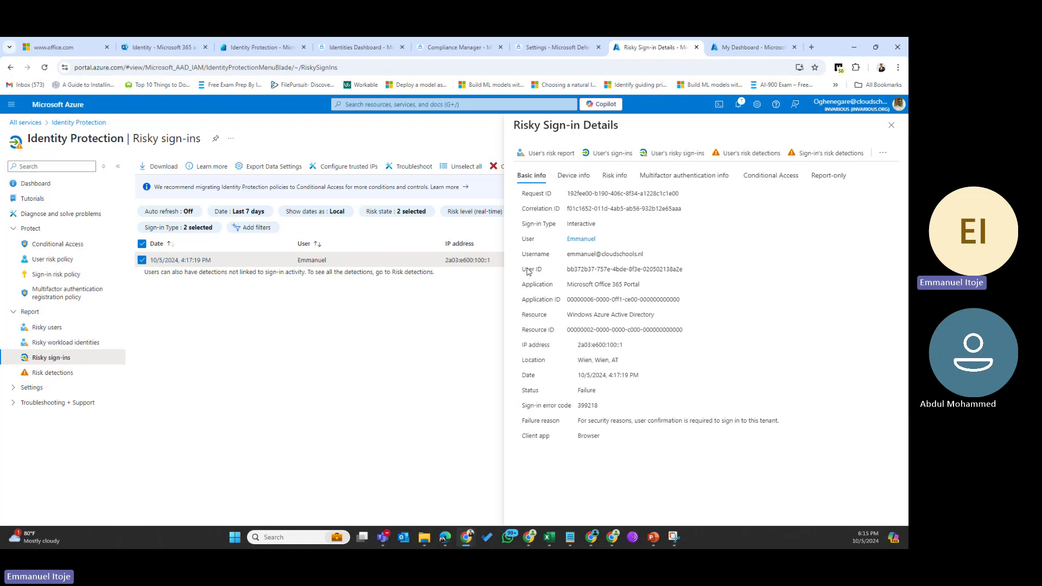
pyautogui.moveTo(526, 273)
pyautogui.mouseDown()
pyautogui.moveTo(727, 261)
pyautogui.moveTo(627, 288)
pyautogui.moveTo(553, 284)
pyautogui.moveTo(543, 271)
pyautogui.mouseUp()
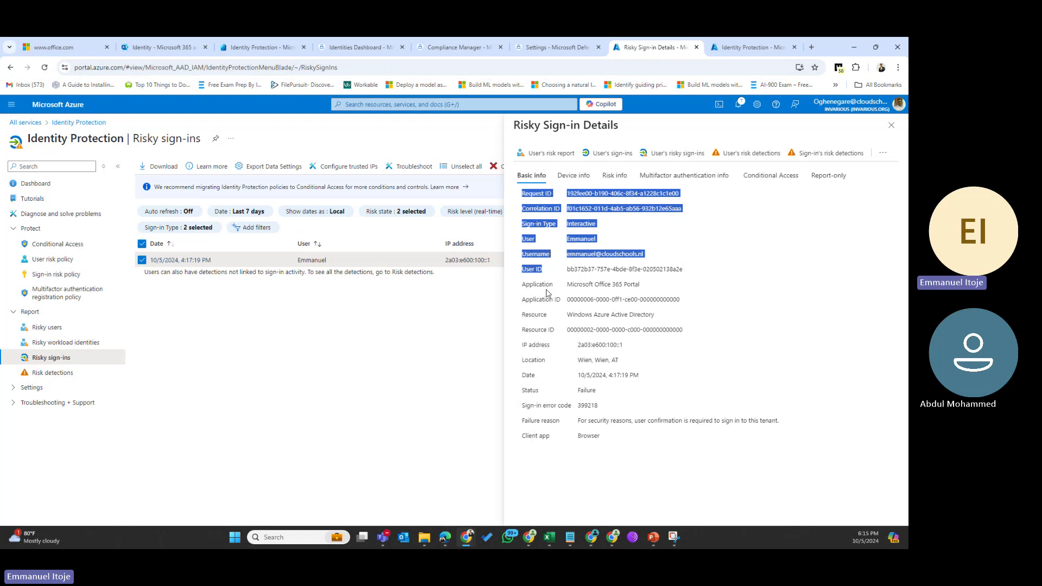
pyautogui.click(540, 286)
pyautogui.click(729, 47)
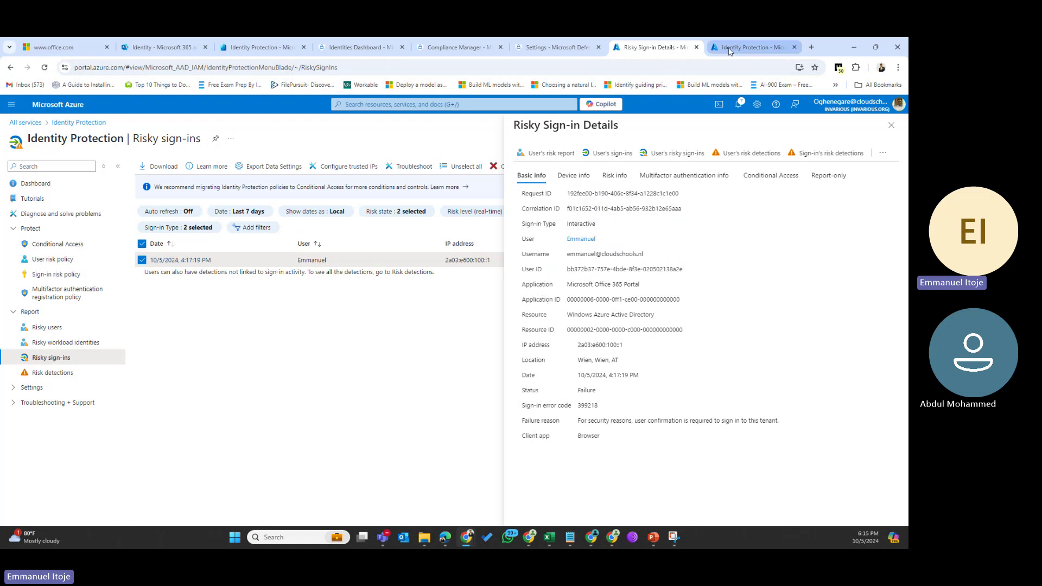
# Open the at-risk Global admin's details, dismiss the $127.55 and $80.25 credit notifications, and compare both detail tabs
pyautogui.click(47, 327)
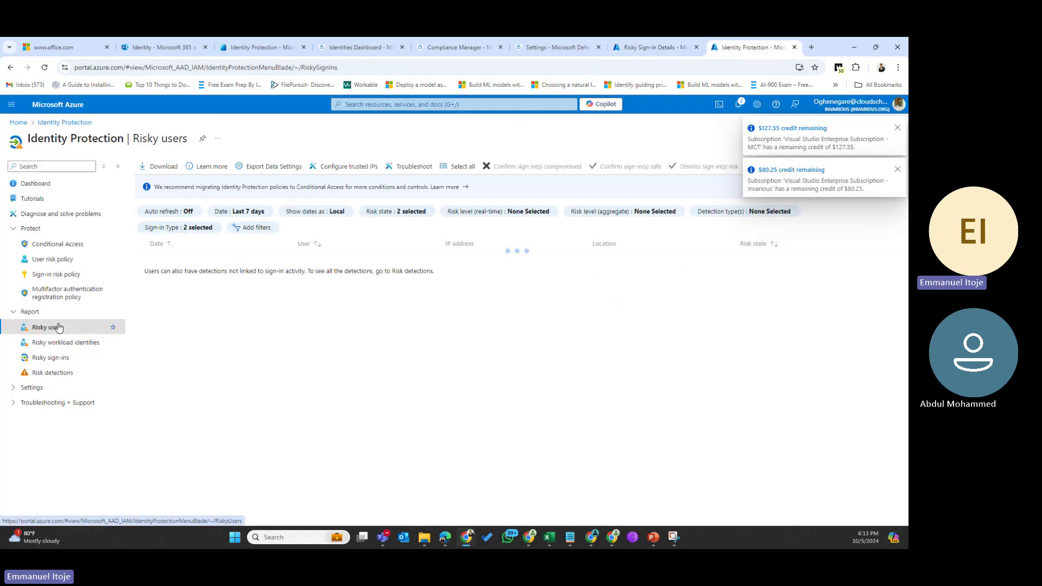
pyautogui.click(347, 243)
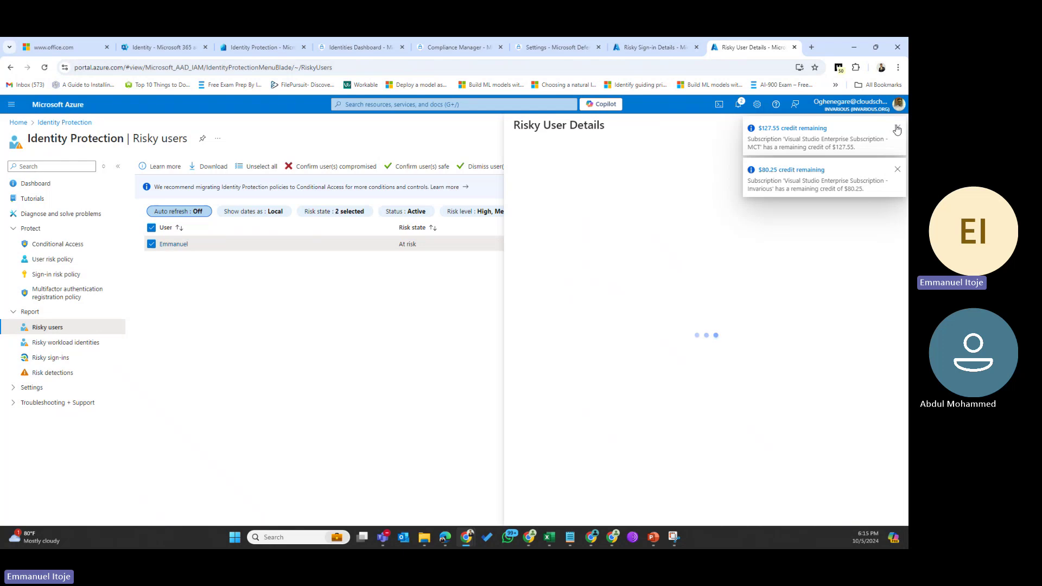
pyautogui.click(897, 128)
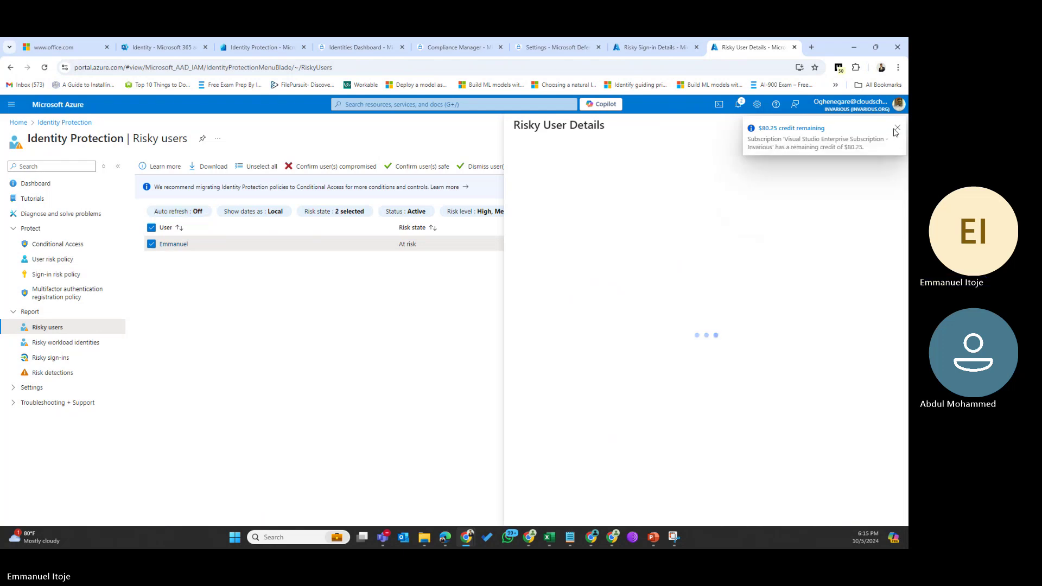
pyautogui.click(897, 129)
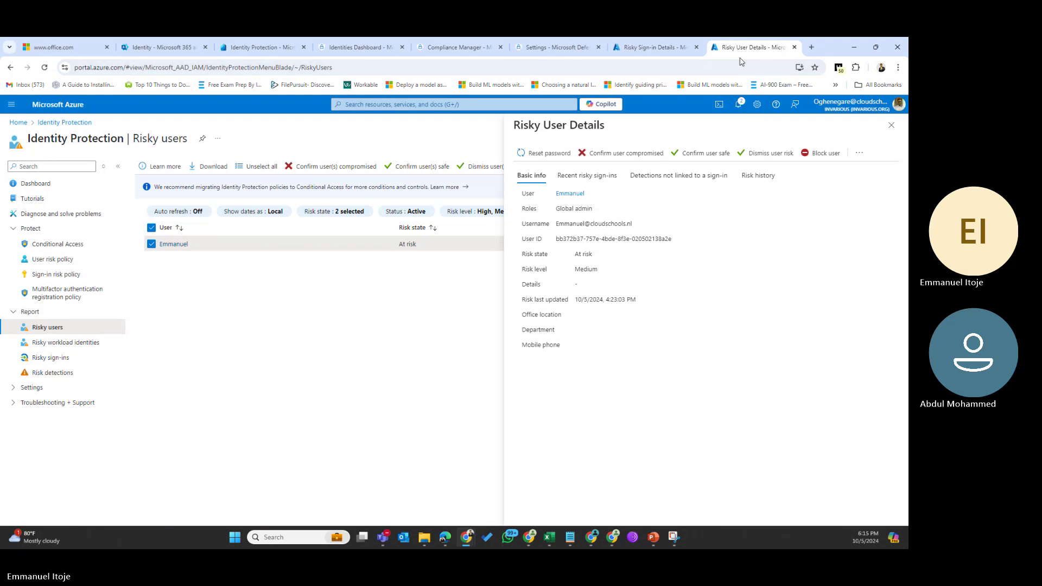
pyautogui.click(657, 47)
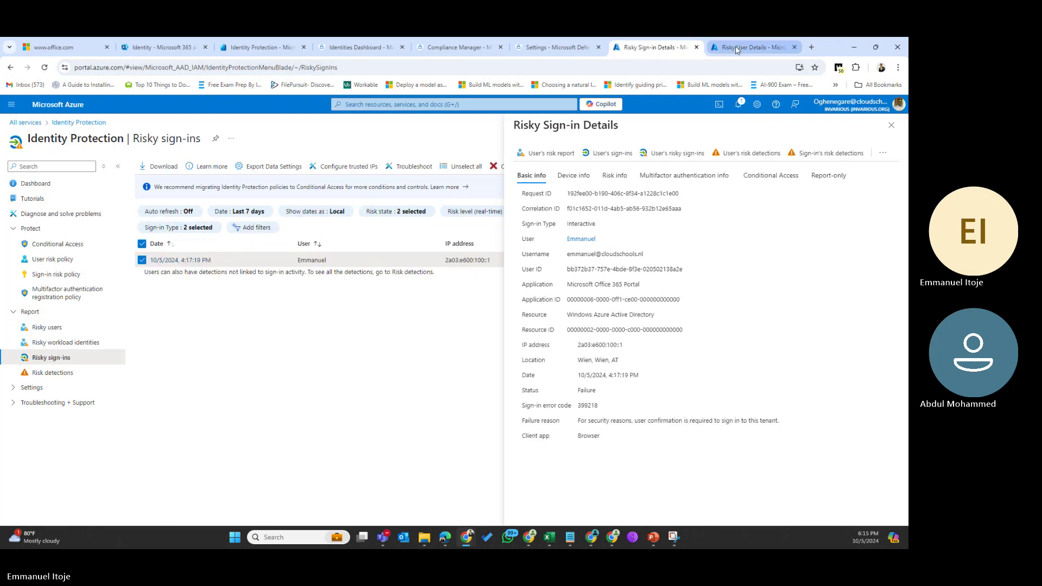
pyautogui.click(734, 48)
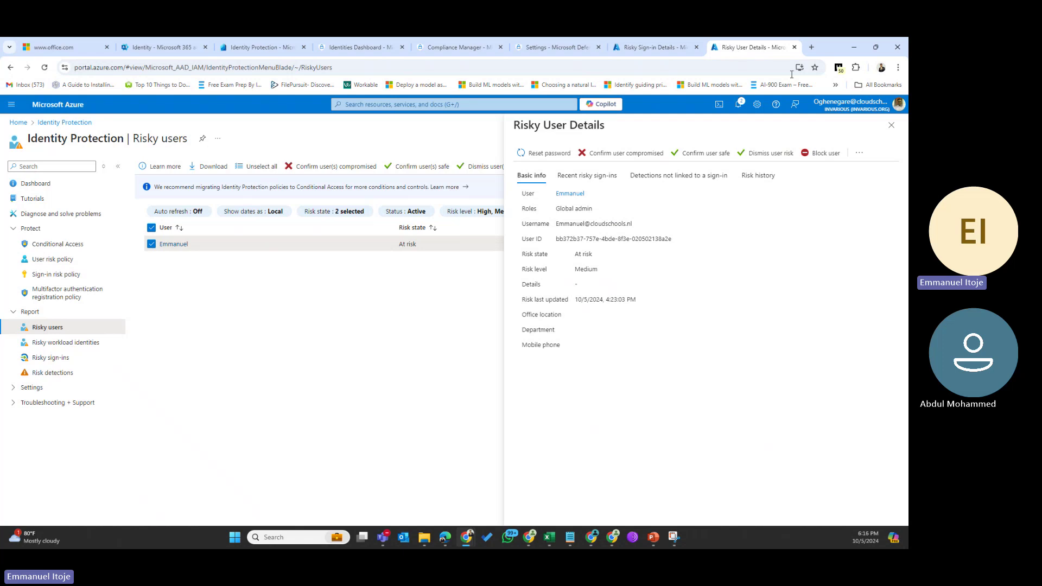
# Snap Risky User Details to the right half and Risky Sign-in Details to the left half
pyautogui.moveTo(792, 74); pyautogui.dragTo(903, 105)
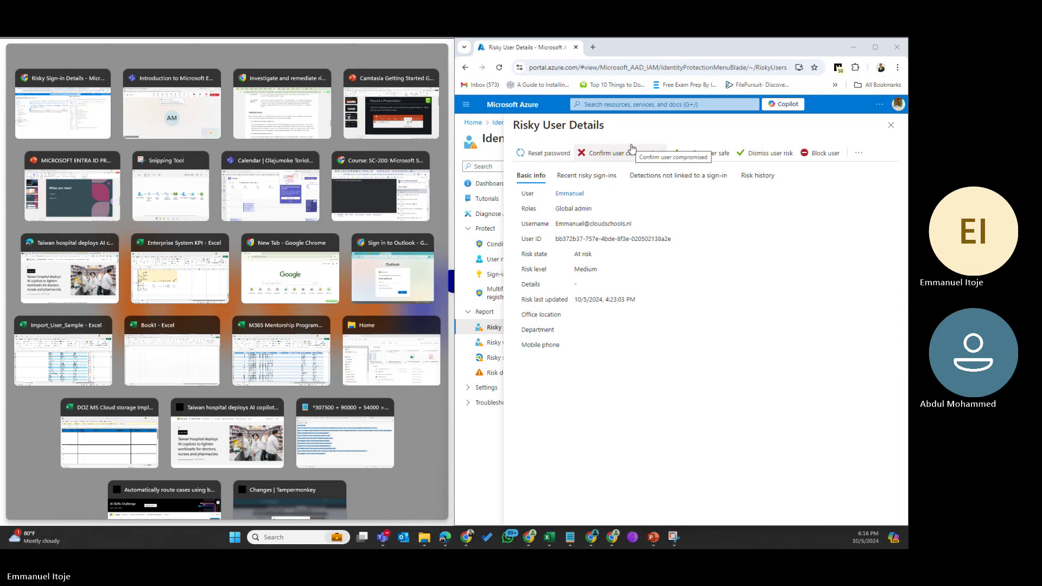
pyautogui.click(76, 125)
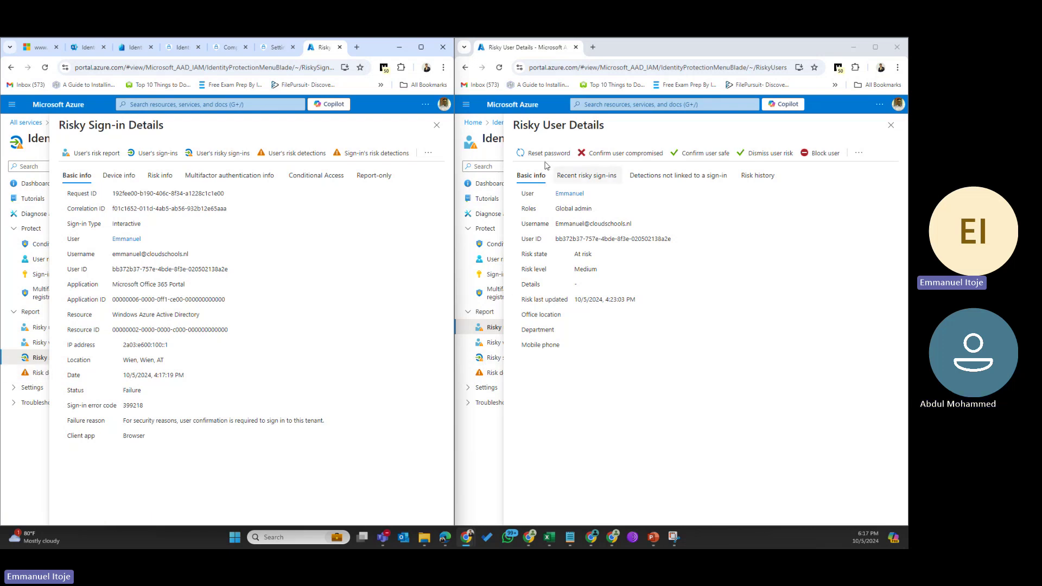
pyautogui.click(554, 127)
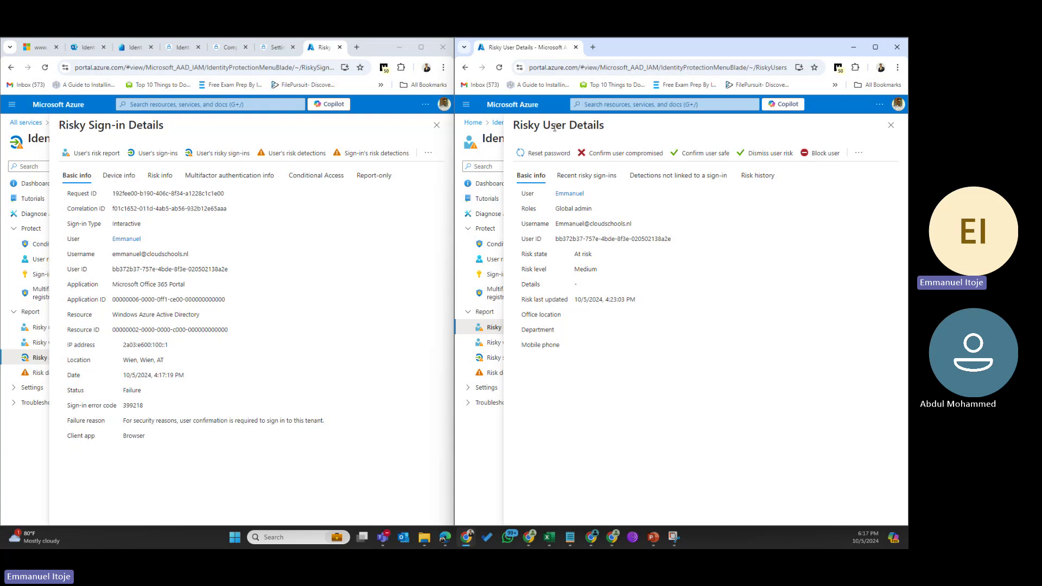
pyautogui.moveTo(610, 130); pyautogui.dragTo(509, 131)
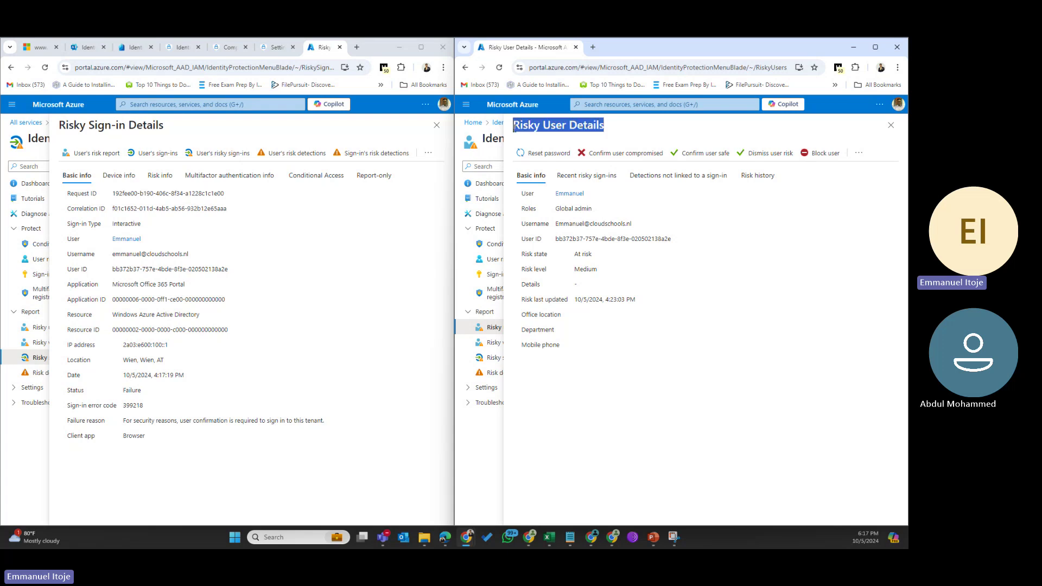
pyautogui.moveTo(612, 211); pyautogui.dragTo(552, 213)
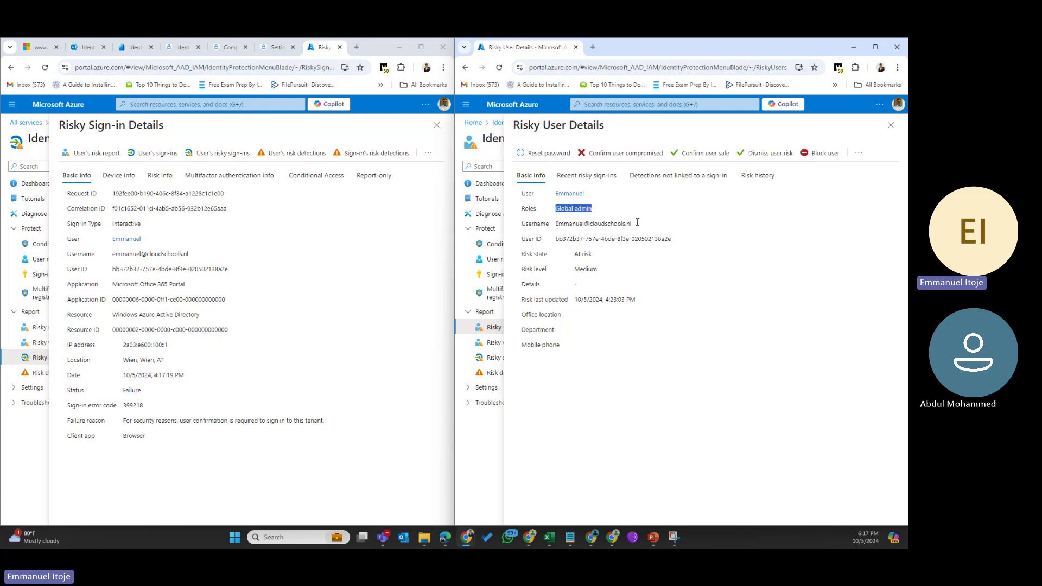
pyautogui.moveTo(611, 253); pyautogui.dragTo(559, 253)
pyautogui.moveTo(617, 272); pyautogui.dragTo(563, 277)
pyautogui.moveTo(578, 315); pyautogui.dragTo(546, 346)
pyautogui.click(562, 329)
pyautogui.moveTo(187, 285); pyautogui.dragTo(112, 289)
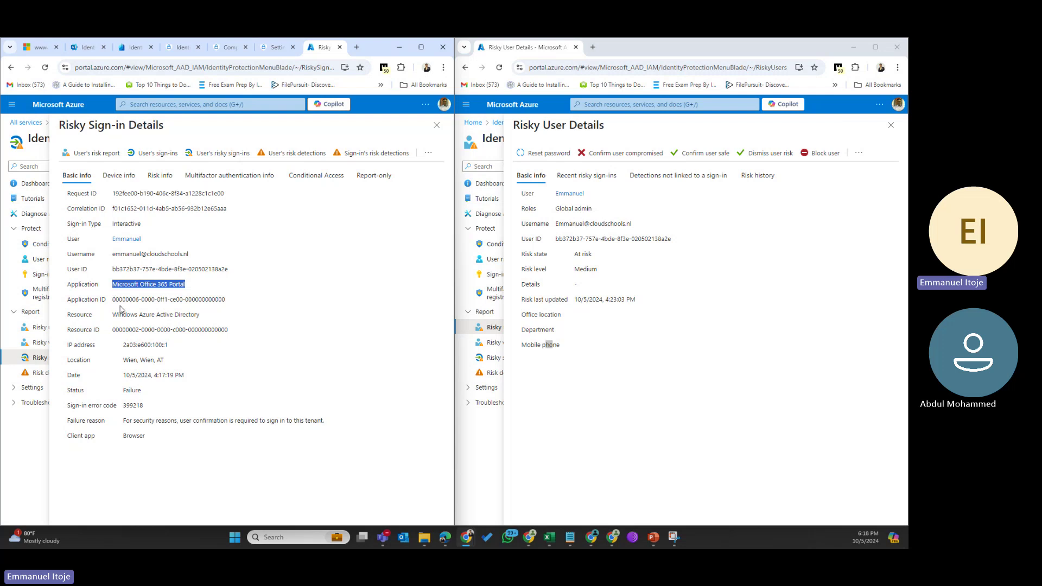
pyautogui.moveTo(149, 382); pyautogui.dragTo(121, 401)
pyautogui.moveTo(168, 362); pyautogui.dragTo(120, 346)
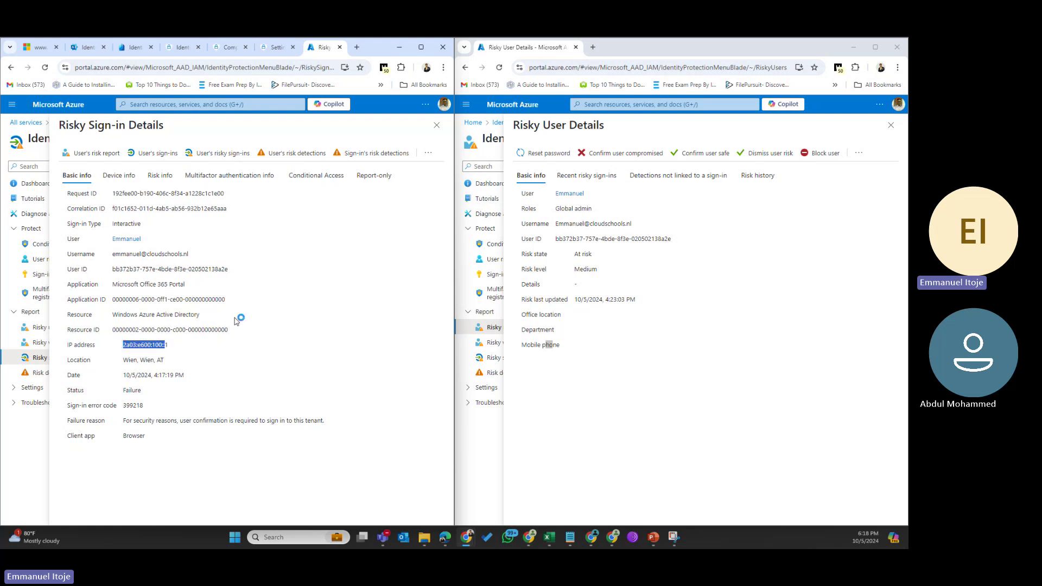
pyautogui.moveTo(236, 320); pyautogui.dragTo(207, 338)
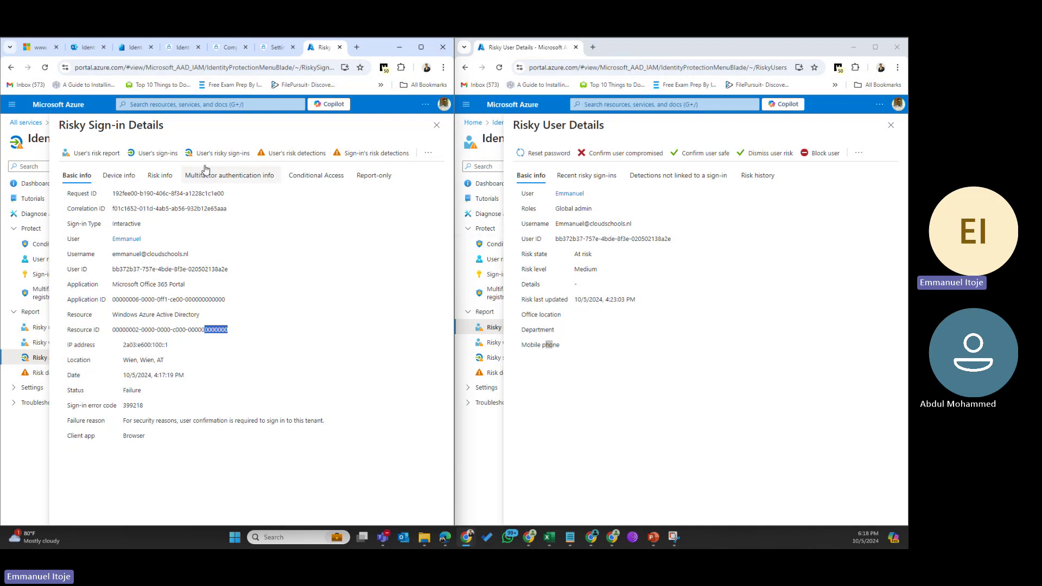
# Check the sign-in's device info (Windows10, Firefox 115.0), then expand the Anonymous IP address risk detection
pyautogui.click(112, 179)
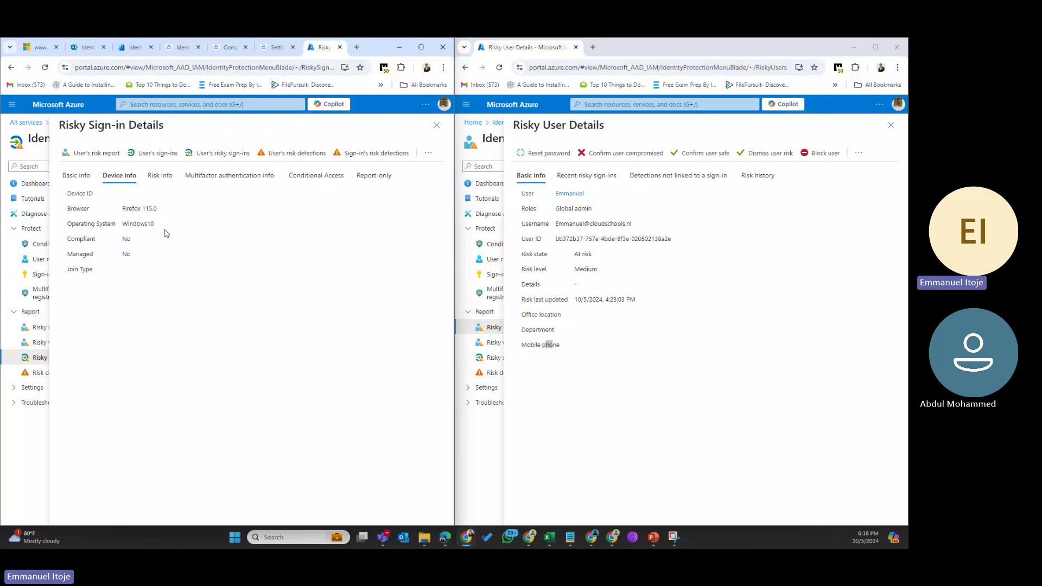
pyautogui.moveTo(165, 230); pyautogui.dragTo(121, 230)
pyautogui.moveTo(165, 210); pyautogui.dragTo(119, 215)
pyautogui.click(136, 239)
pyautogui.click(153, 185)
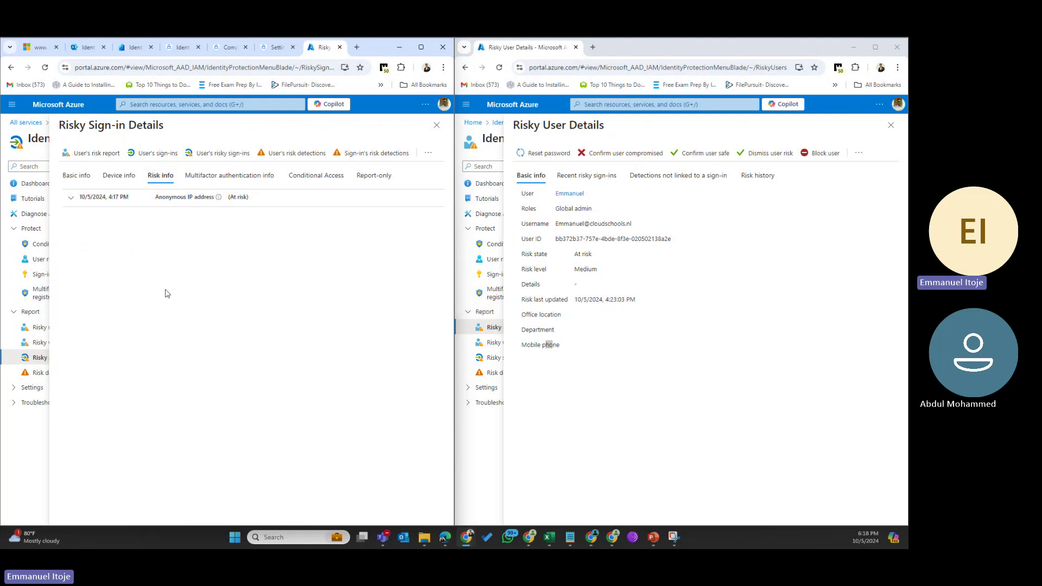
pyautogui.click(71, 201)
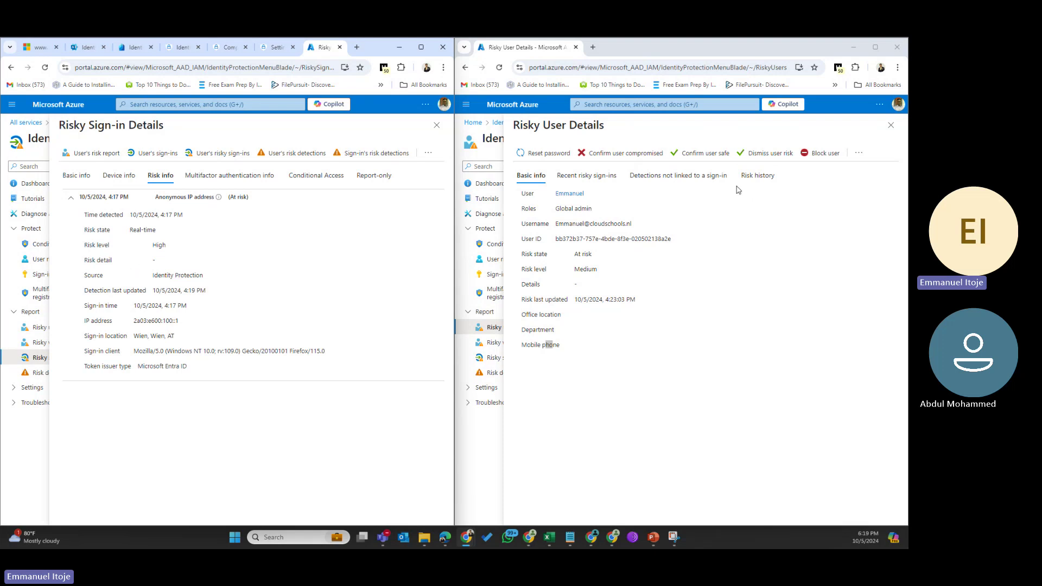
# Review the three Anonymous IP address events in Risk history, then view the sign-in's multifactor authentication info
pyautogui.click(755, 178)
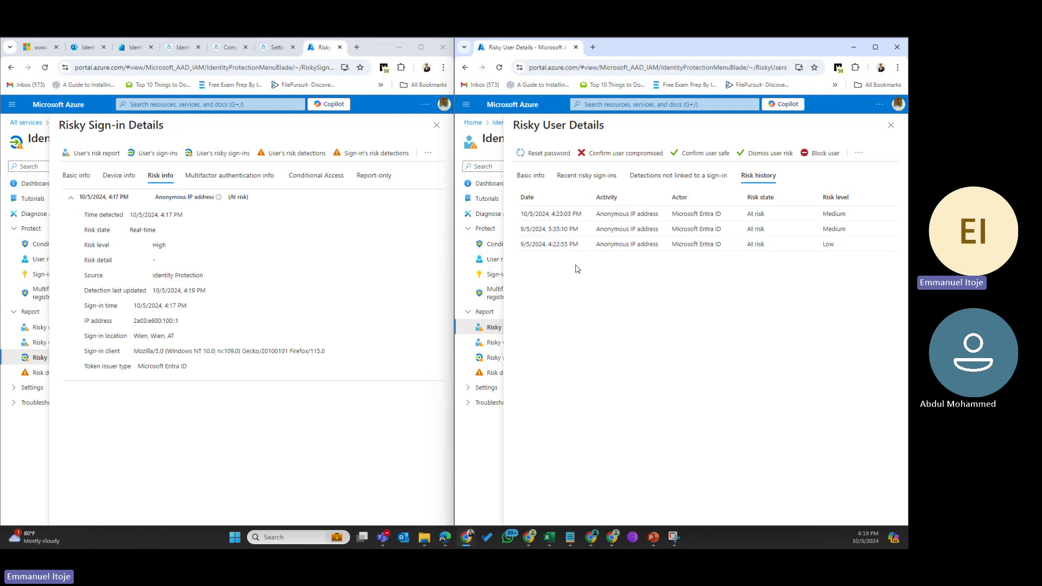
pyautogui.moveTo(743, 251); pyautogui.dragTo(516, 250)
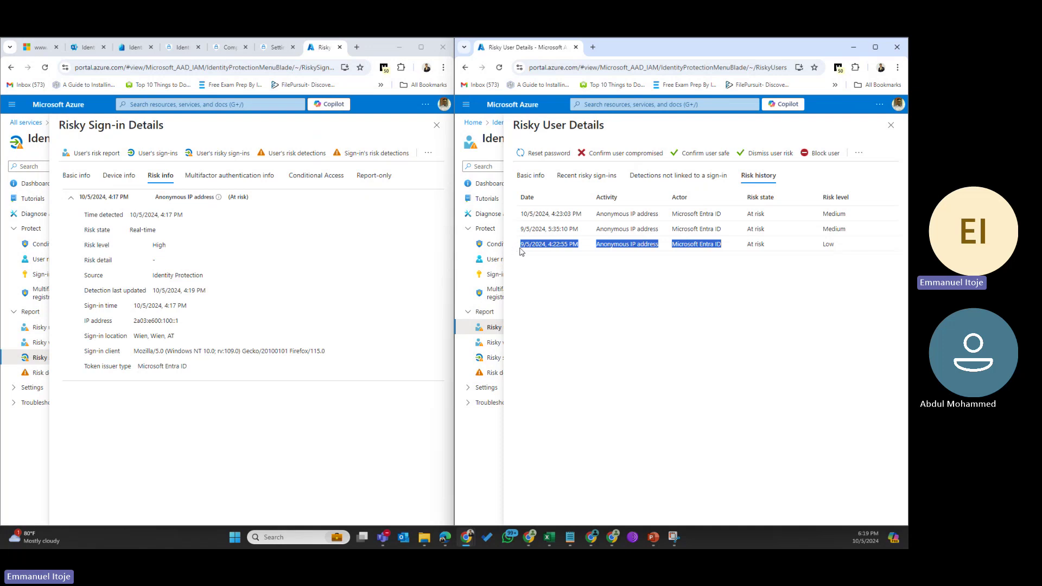
pyautogui.doubleClick(827, 246)
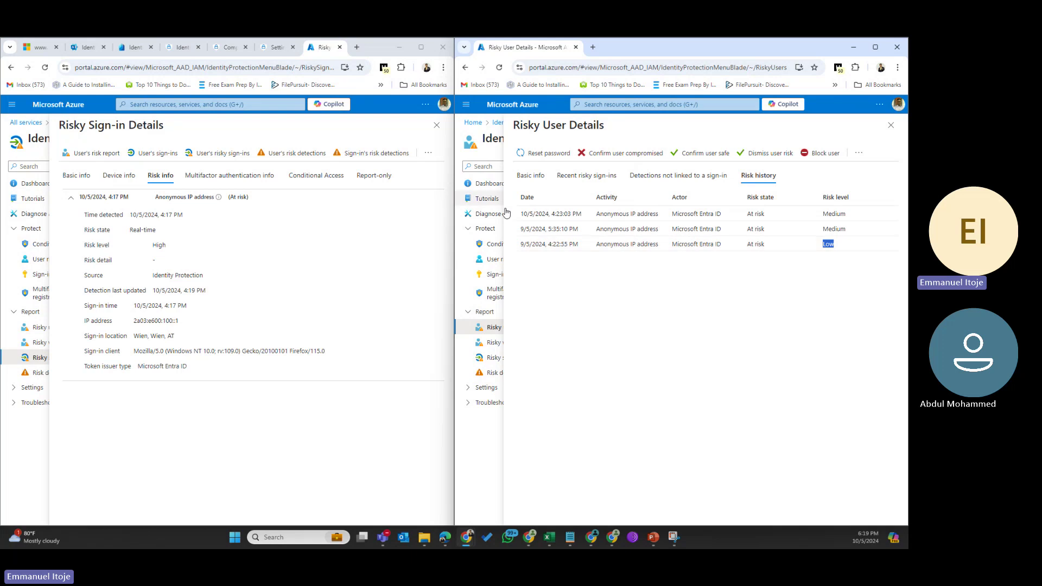
pyautogui.moveTo(578, 228); pyautogui.dragTo(532, 230)
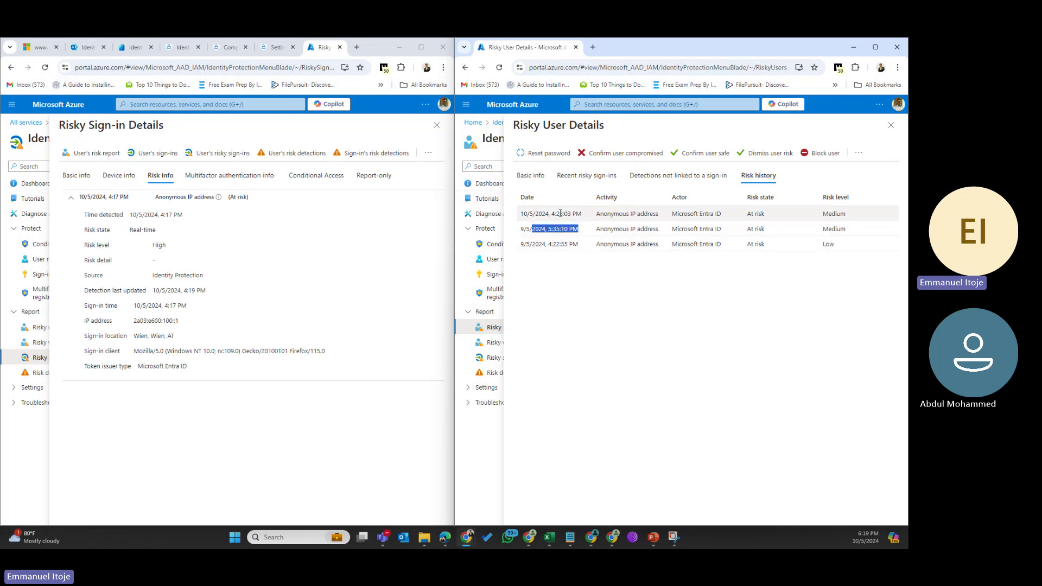
pyautogui.moveTo(560, 213); pyautogui.dragTo(517, 217)
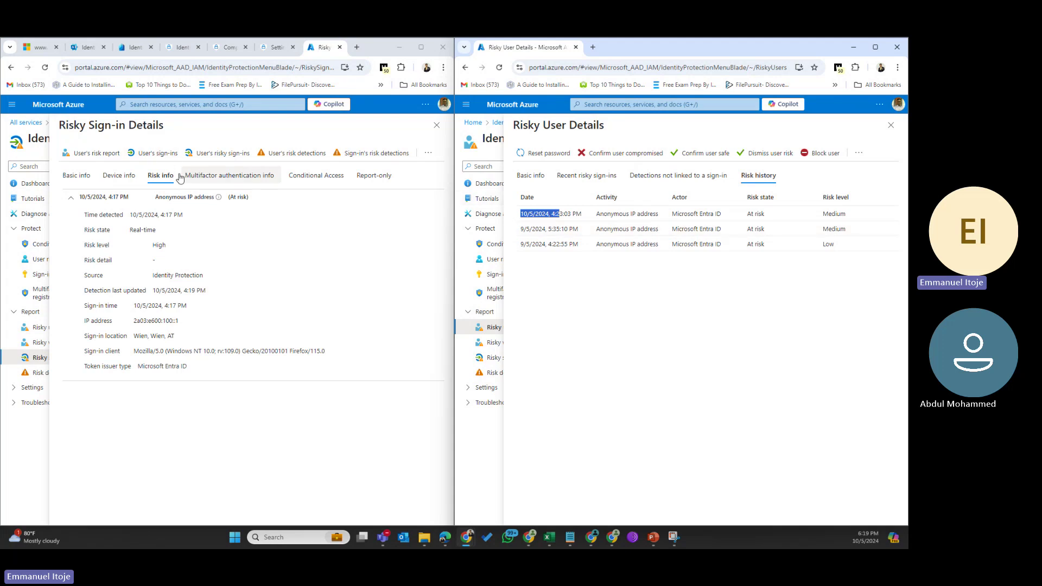
pyautogui.click(218, 175)
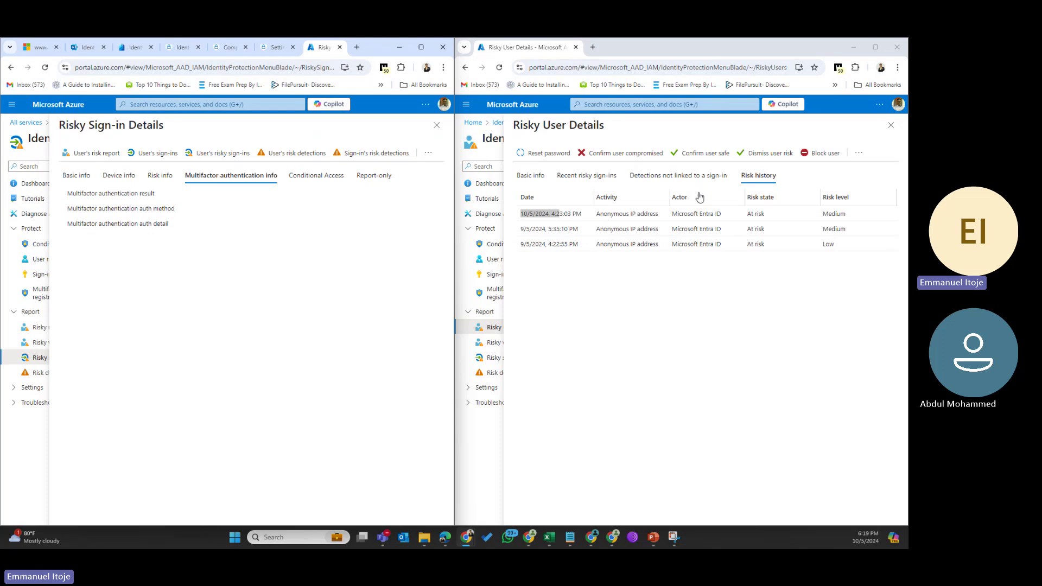
# List the user's recent risky sign-ins and widen the Application column to show full names
pyautogui.click(586, 180)
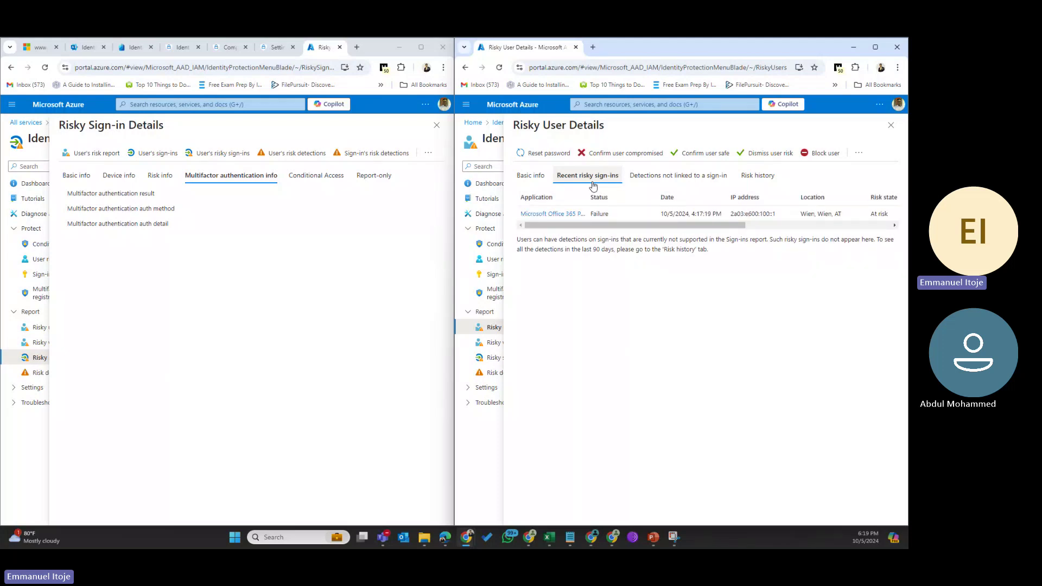
pyautogui.moveTo(587, 200); pyautogui.dragTo(609, 198)
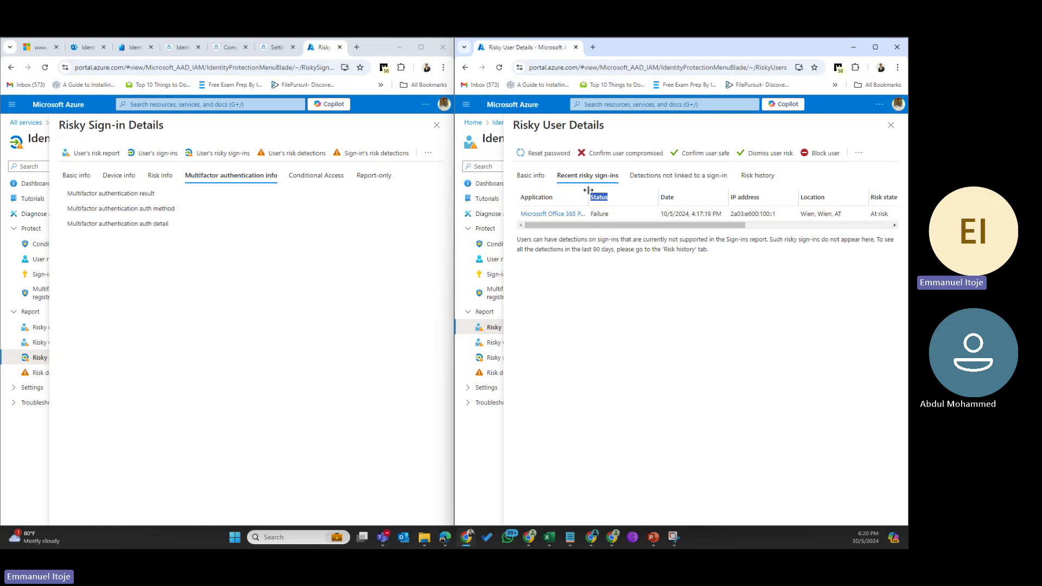
pyautogui.moveTo(588, 190); pyautogui.dragTo(608, 192)
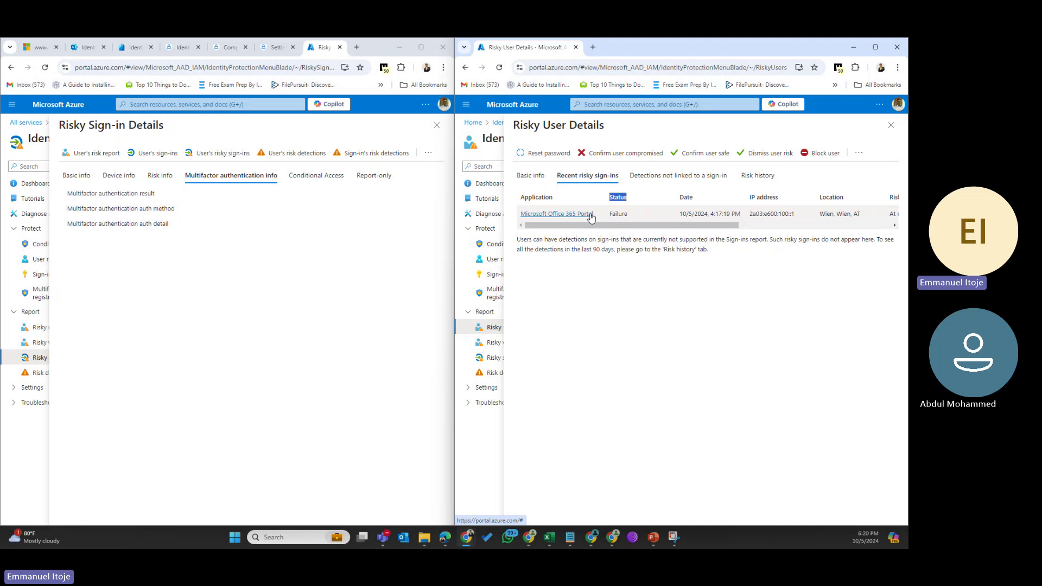
# Review the sign-in's basic details: Failure status and the Microsoft Office 365 Portal application
pyautogui.click(116, 179)
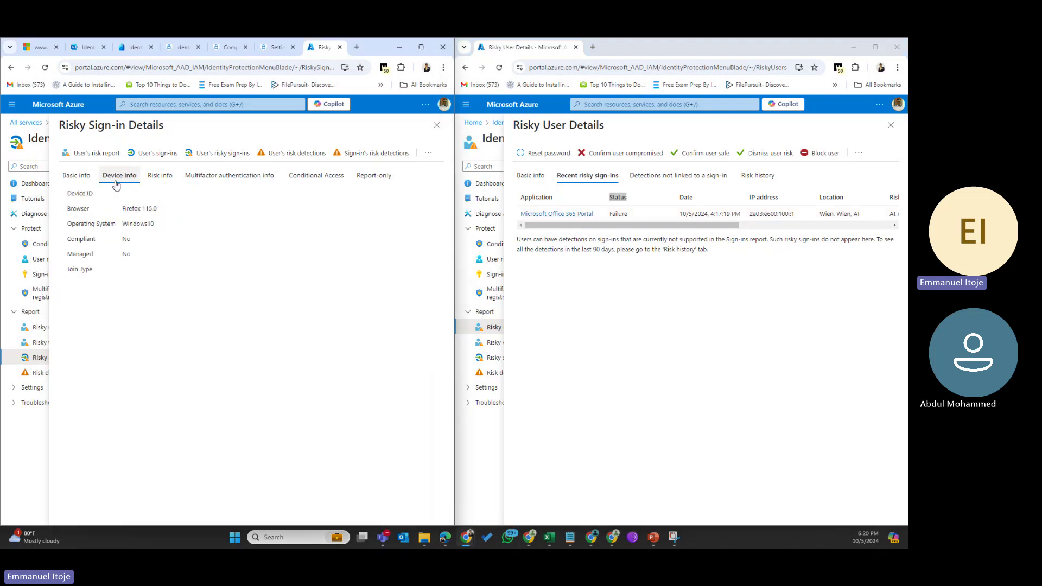
pyautogui.click(83, 181)
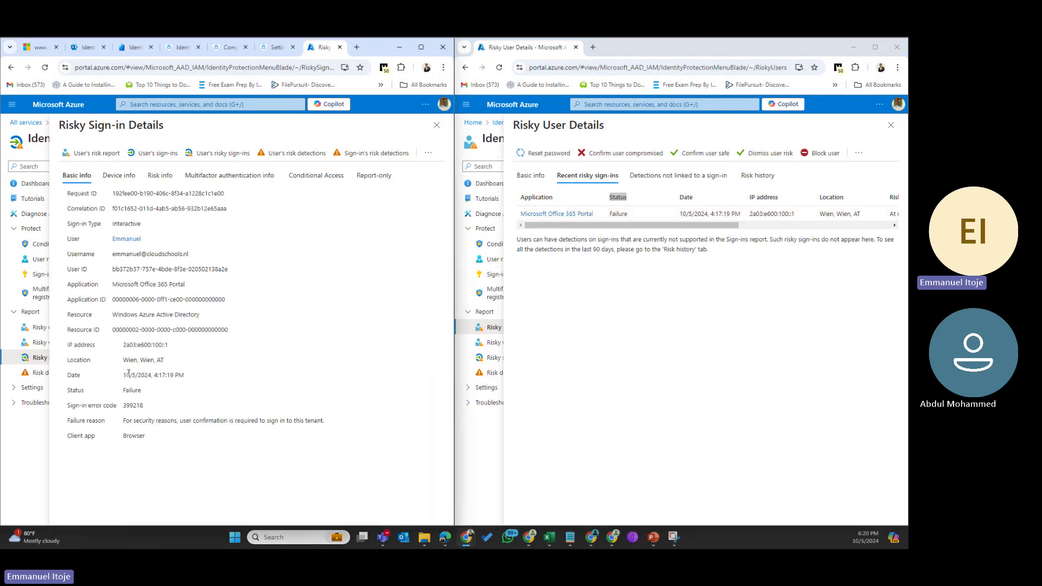
pyautogui.moveTo(144, 391); pyautogui.dragTo(70, 398)
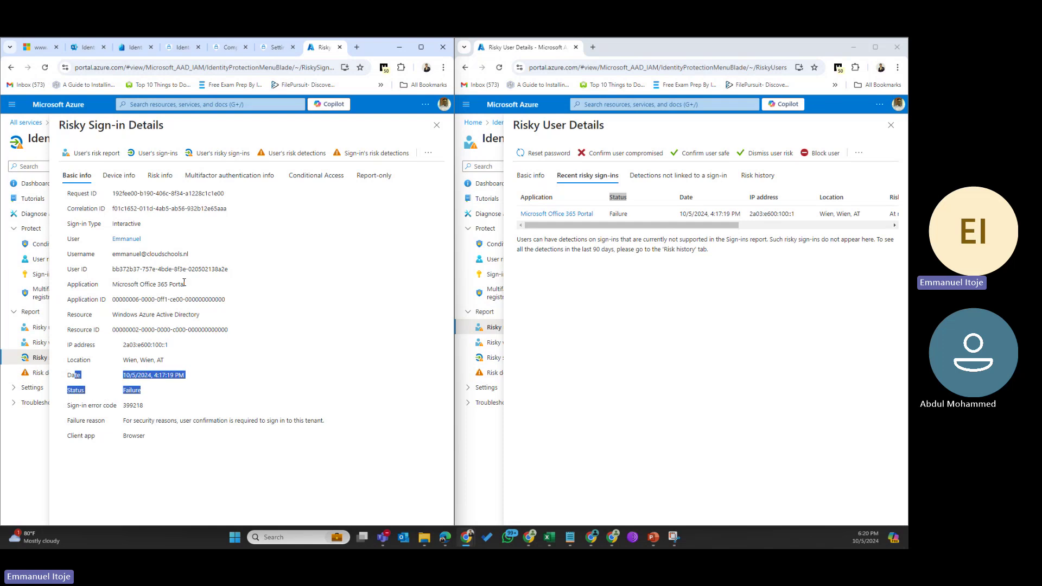
pyautogui.click(156, 284)
pyautogui.moveTo(156, 284); pyautogui.dragTo(104, 287)
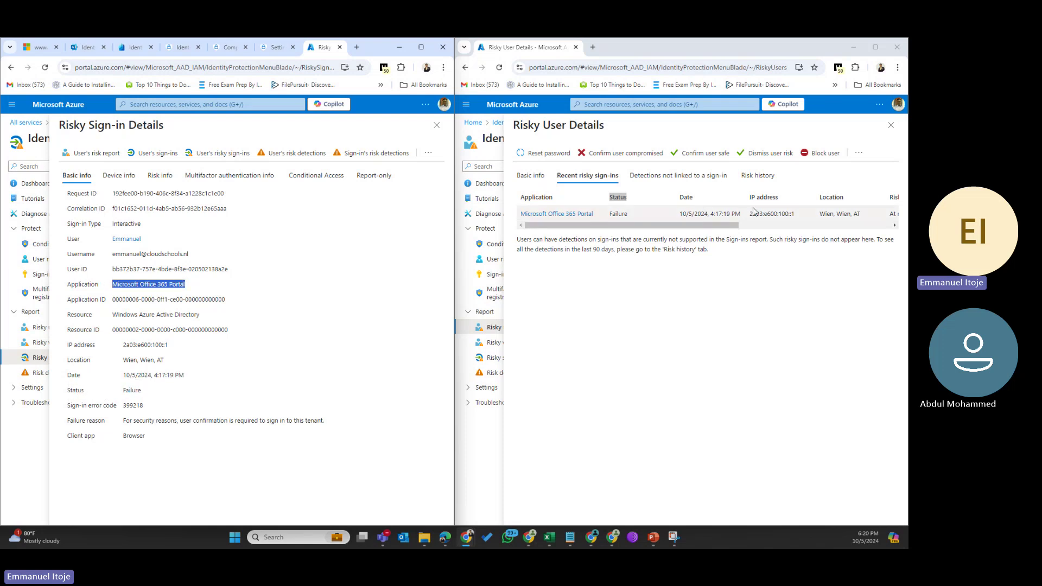
# Inspect the Risk level (aggregate) column, then confirm no detections are unlinked to a sign-in
pyautogui.moveTo(712, 229); pyautogui.dragTo(880, 228)
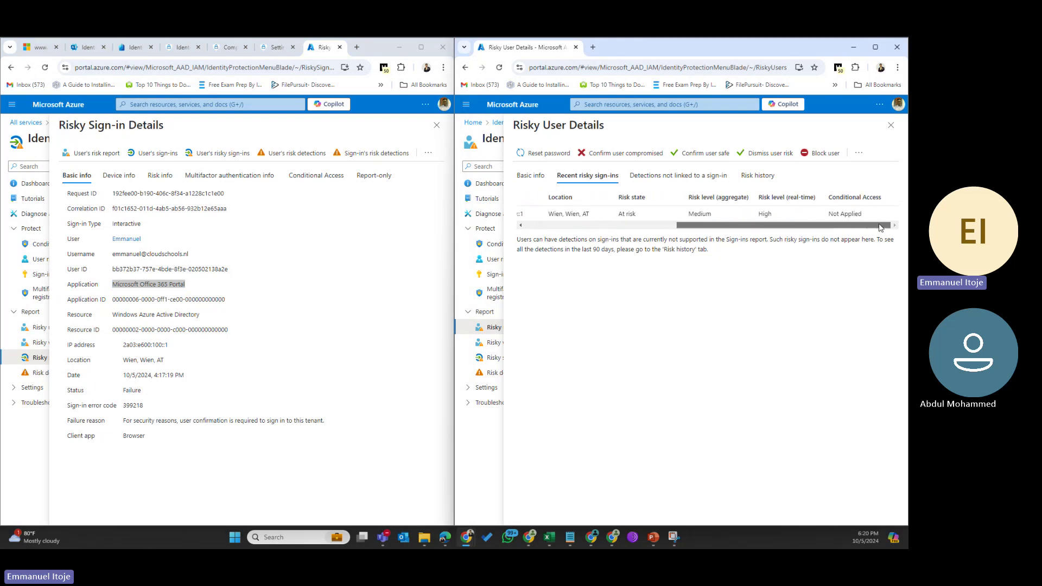
pyautogui.moveTo(758, 198); pyautogui.dragTo(834, 201)
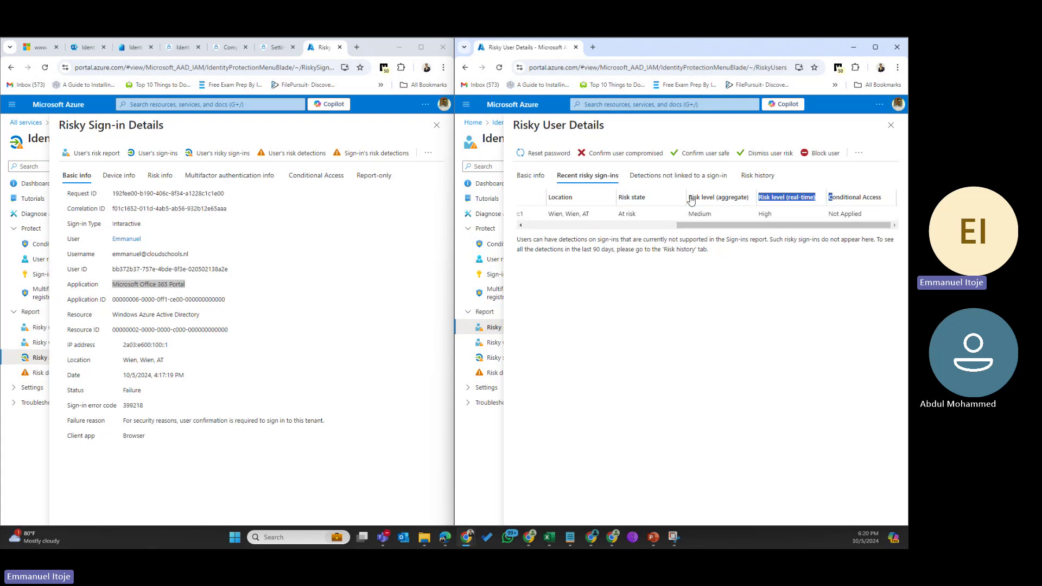
pyautogui.moveTo(690, 201); pyautogui.dragTo(751, 200)
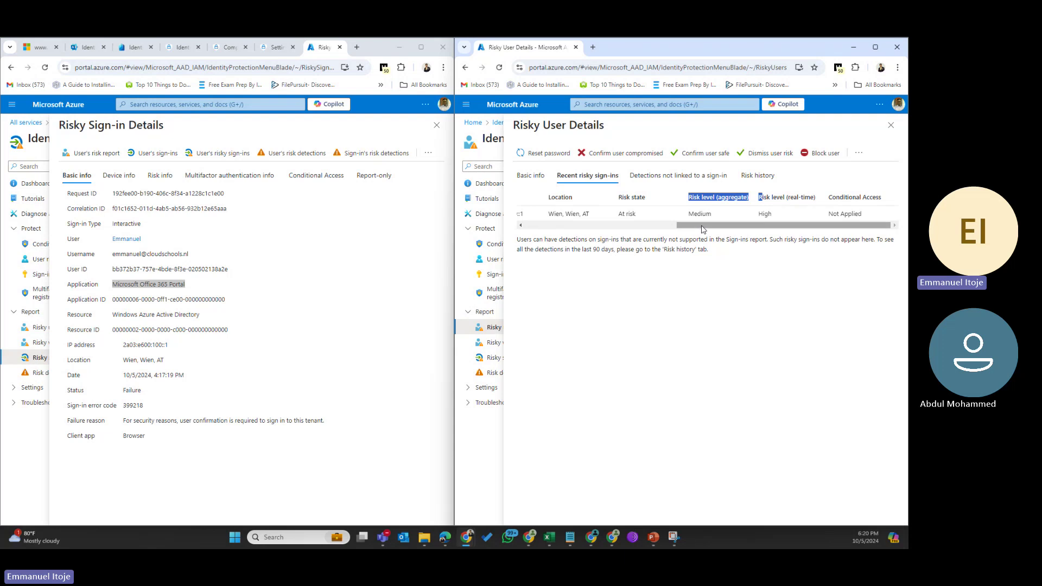
pyautogui.moveTo(702, 228); pyautogui.dragTo(525, 232)
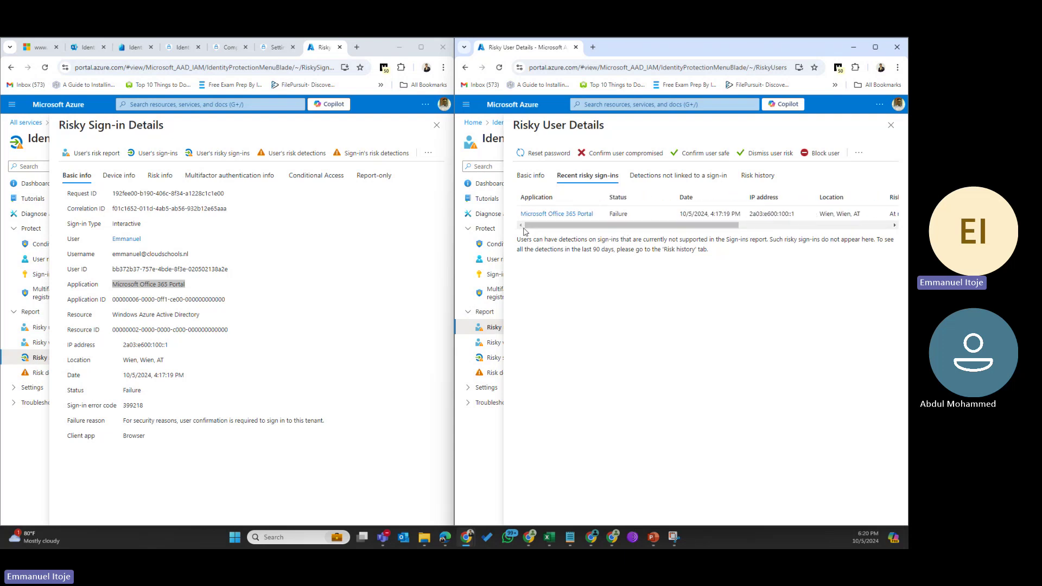
pyautogui.click(649, 180)
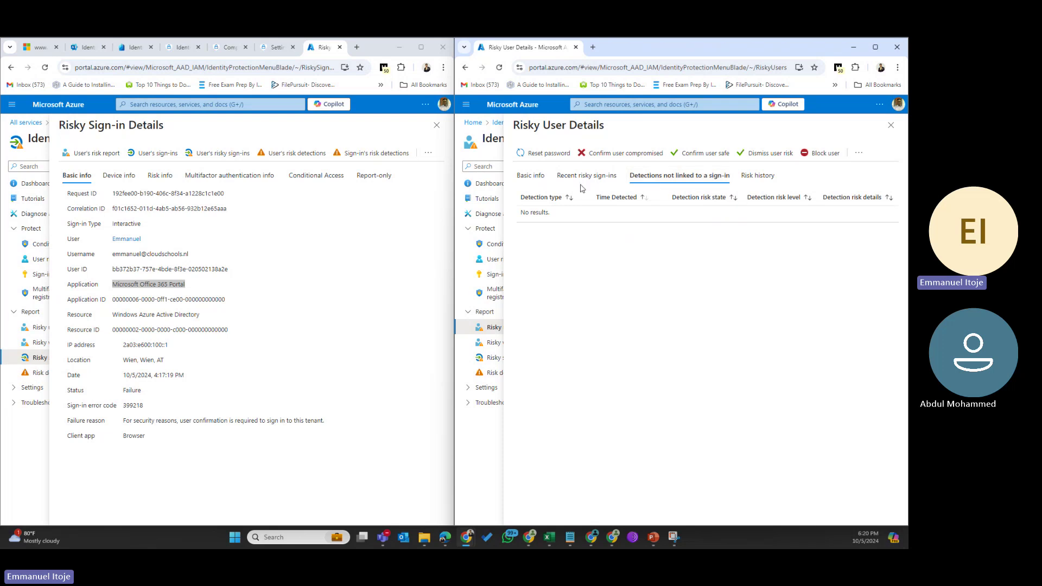
# Close the Risky User Details and Risky Sign-in Details blades
pyautogui.click(891, 126)
pyautogui.click(436, 127)
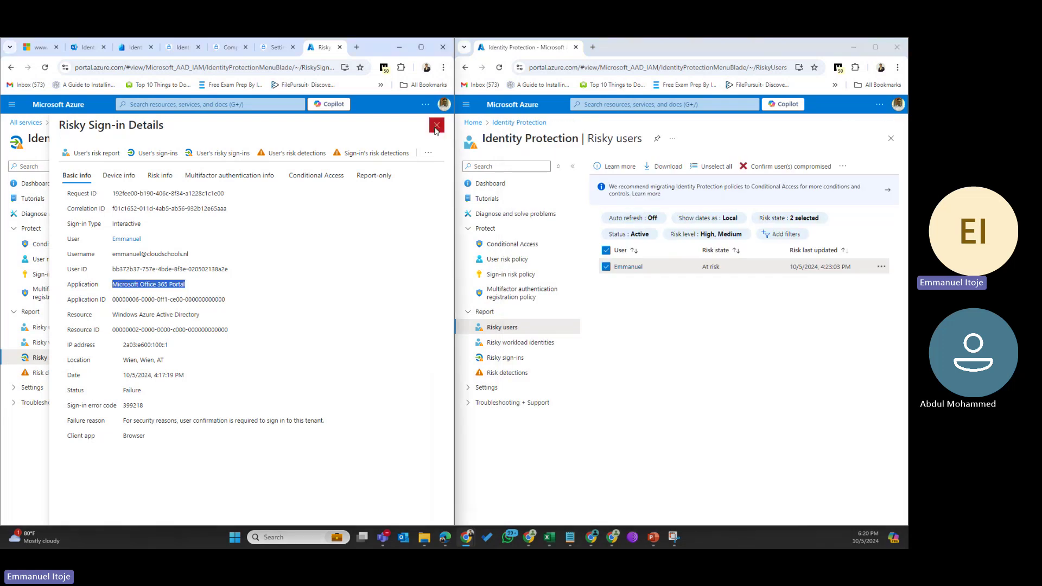
pyautogui.click(436, 127)
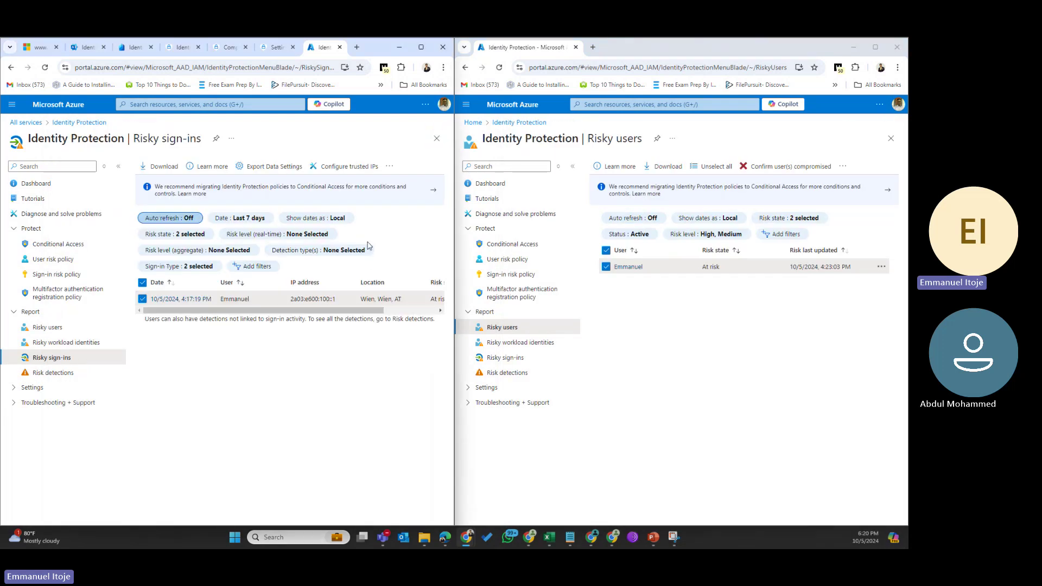
# Show Risky workload identities, which finds no risky service principals
pyautogui.click(51, 343)
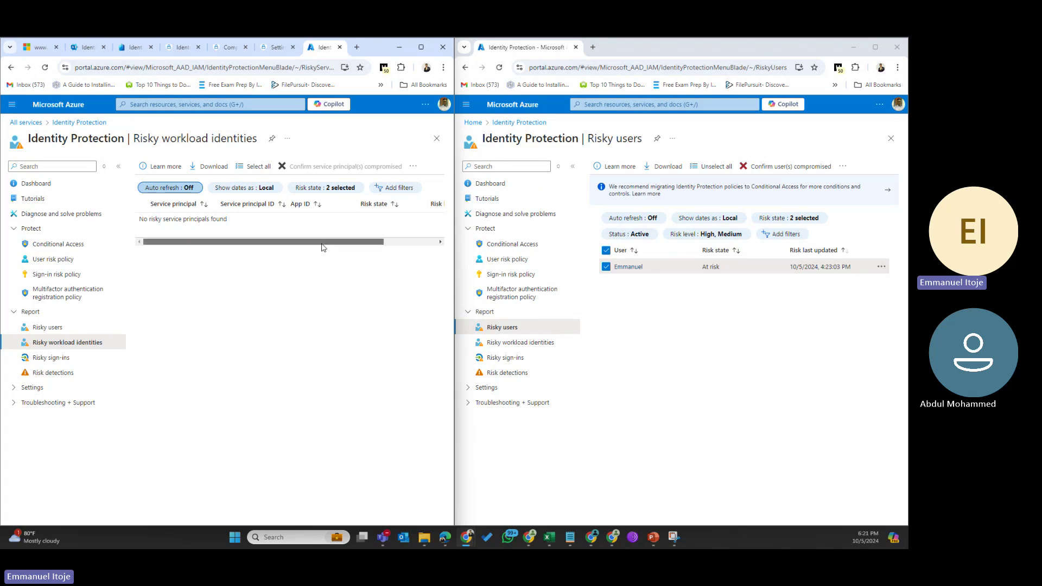
pyautogui.moveTo(322, 247); pyautogui.dragTo(373, 248)
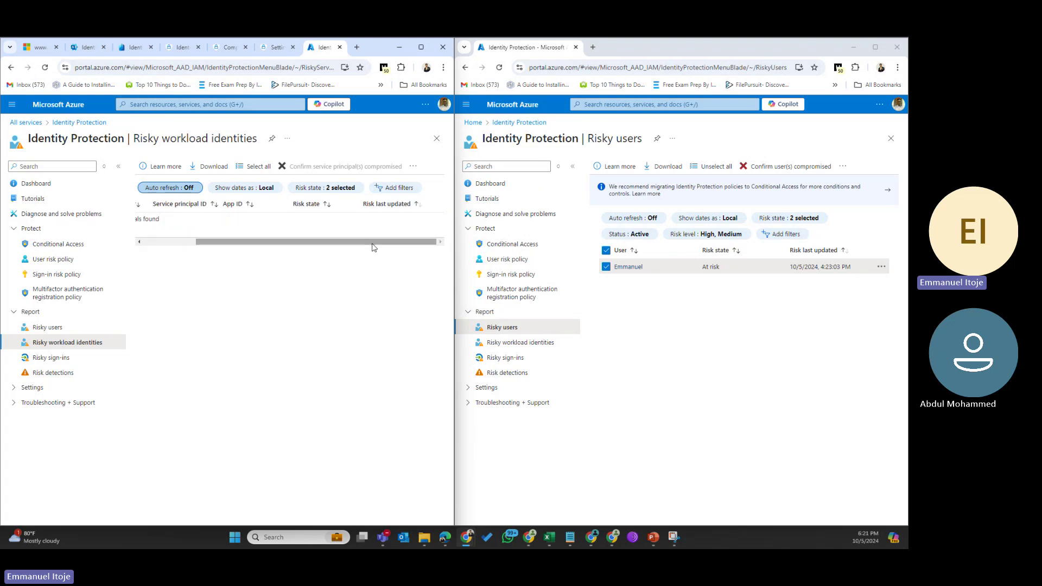
pyautogui.moveTo(284, 244); pyautogui.dragTo(195, 245)
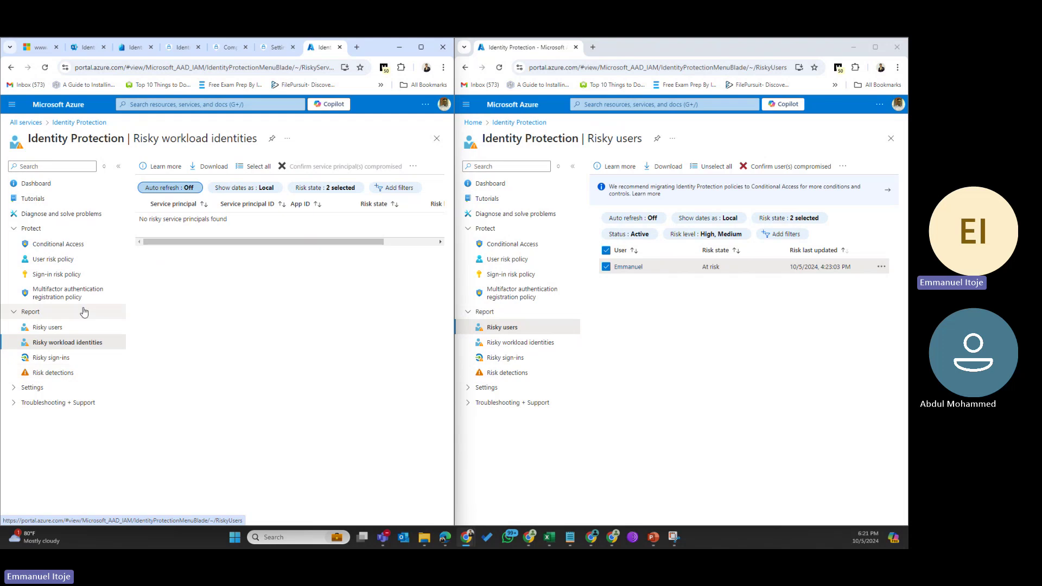
# Open Risk detections, view the anonymous-IP detection issued by Microsoft Entra ID, then close its details
pyautogui.click(35, 377)
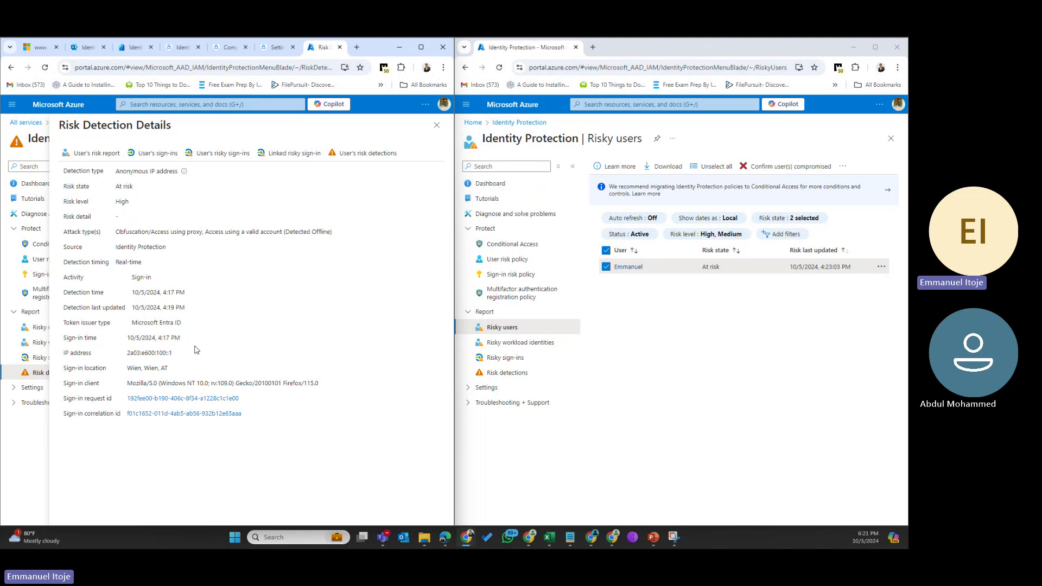
pyautogui.moveTo(194, 329); pyautogui.dragTo(112, 329)
pyautogui.click(437, 126)
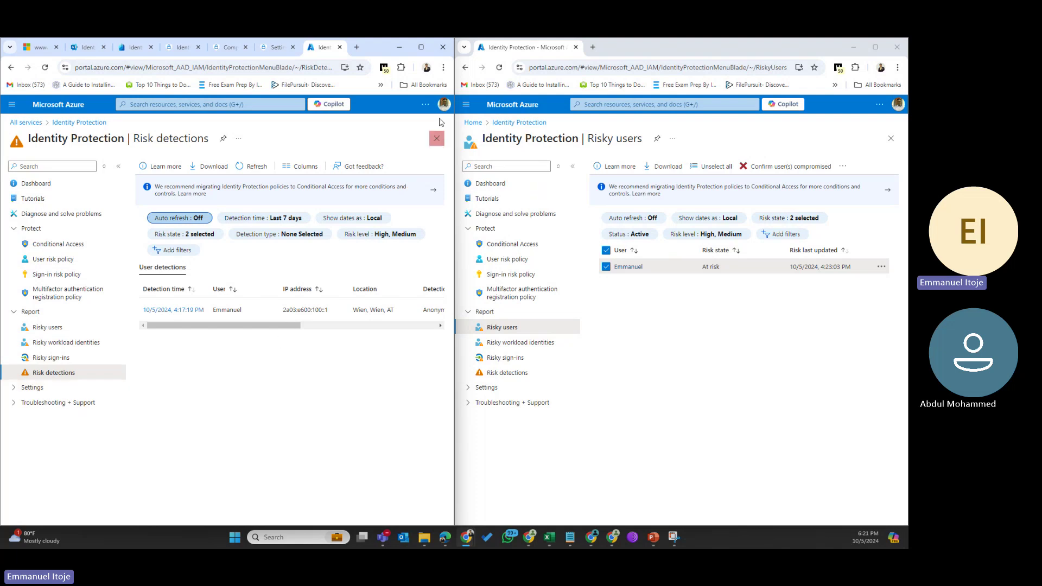
# Maximize the Risky users window and switch to the Risky sign-ins report
pyautogui.click(876, 49)
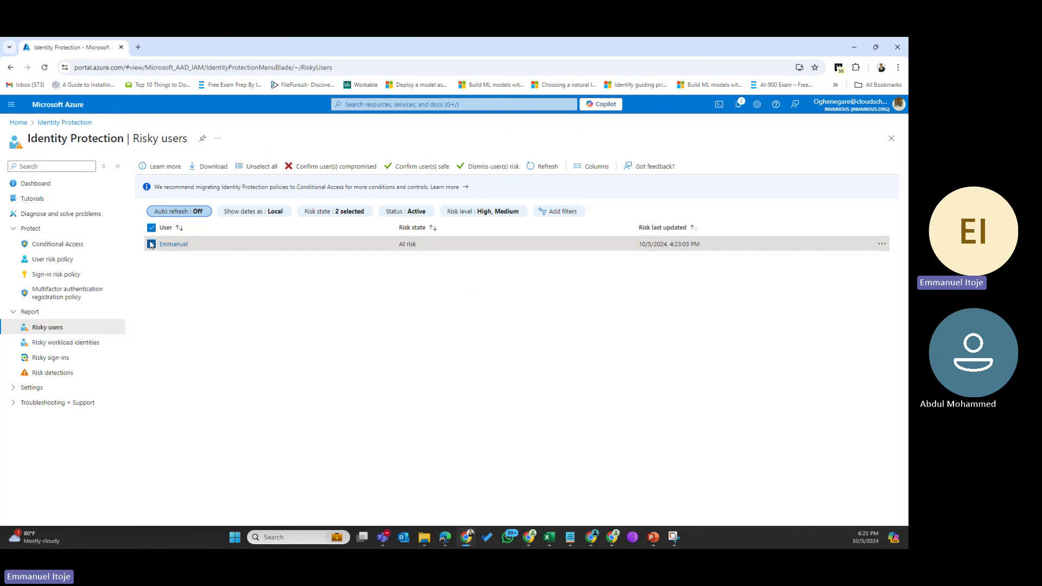
pyautogui.click(48, 360)
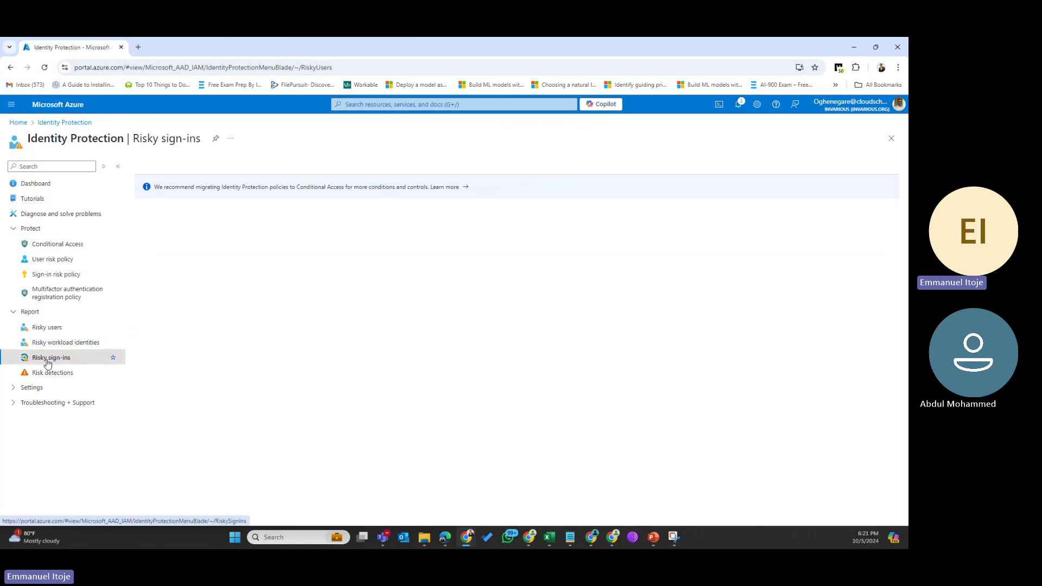
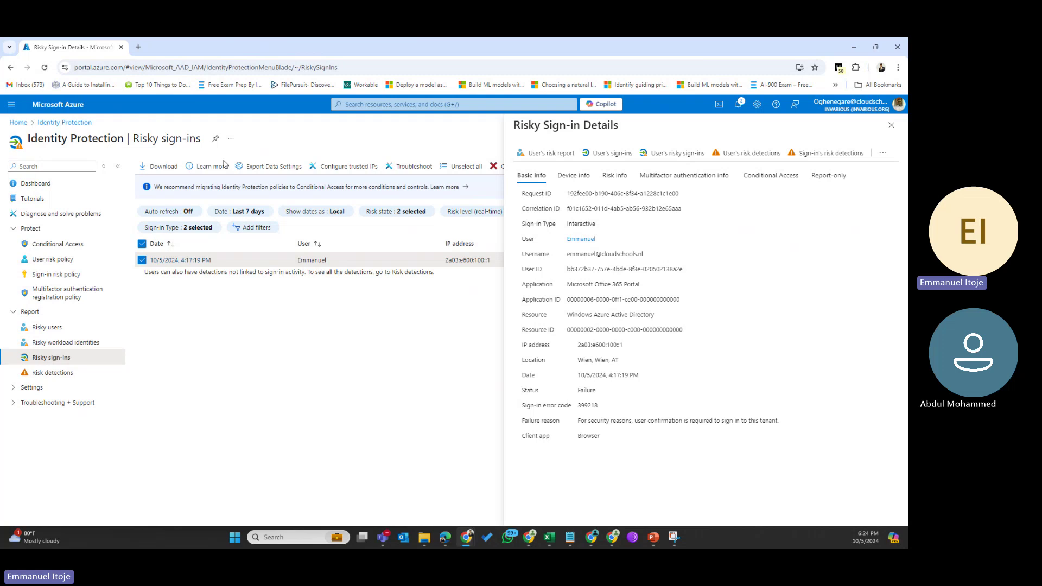
# Open the sign-in risk policy: 3 users, medium-and-above risk, multifactor authentication required
pyautogui.click(71, 274)
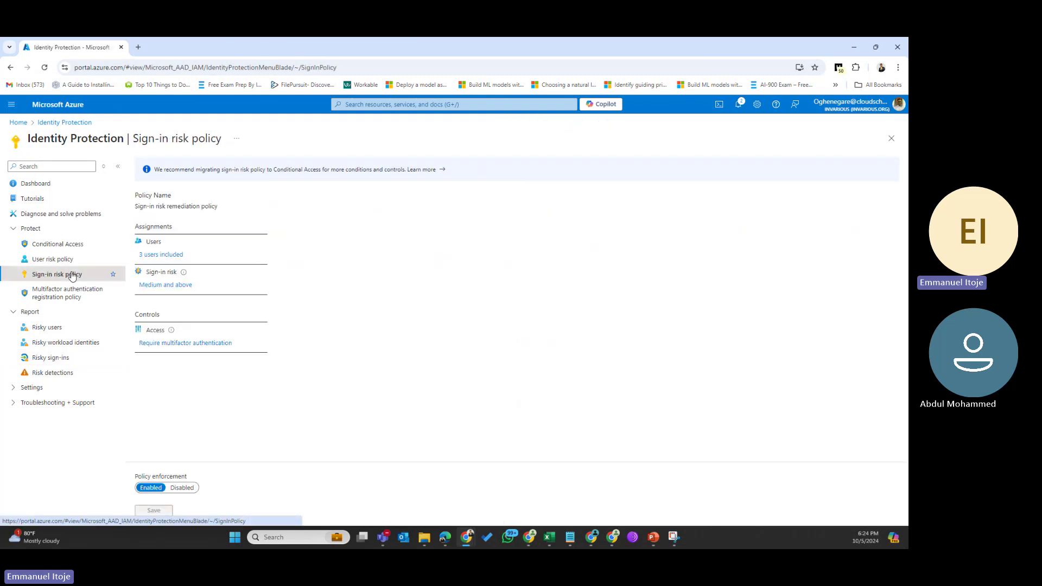
# Disable and save the sign-in risk policy enforcement, then view the high-risk block user risk policy
pyautogui.click(182, 488)
pyautogui.click(154, 511)
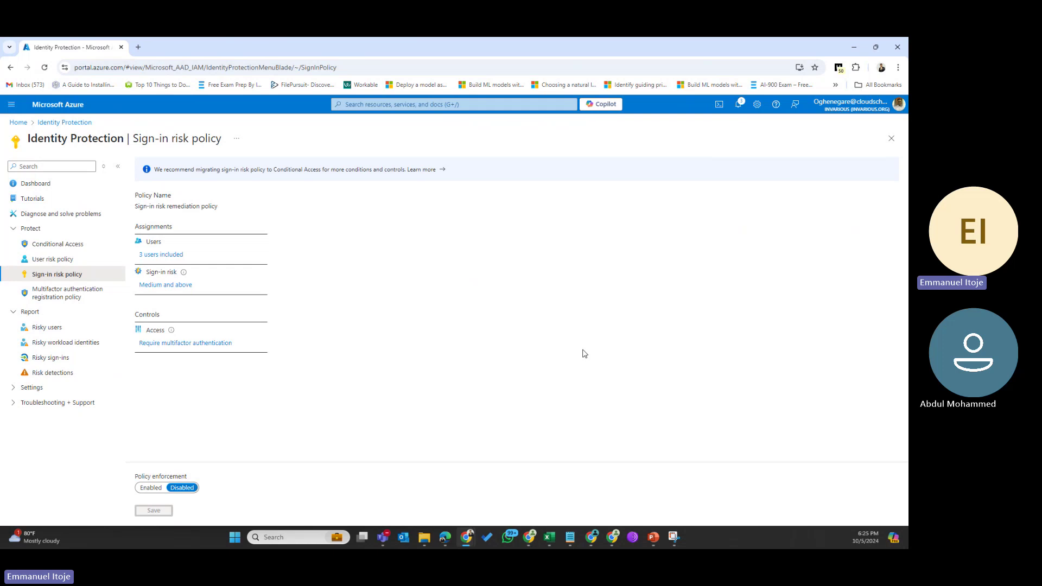
pyautogui.click(45, 262)
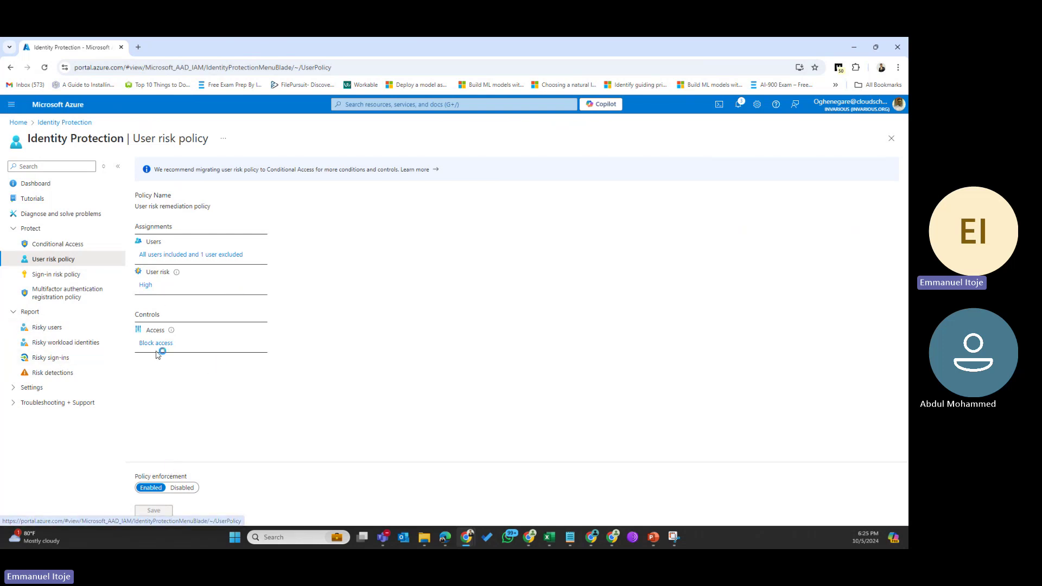
# Open the Risky users report to view the medium-risk Global admin user's details
pyautogui.click(40, 328)
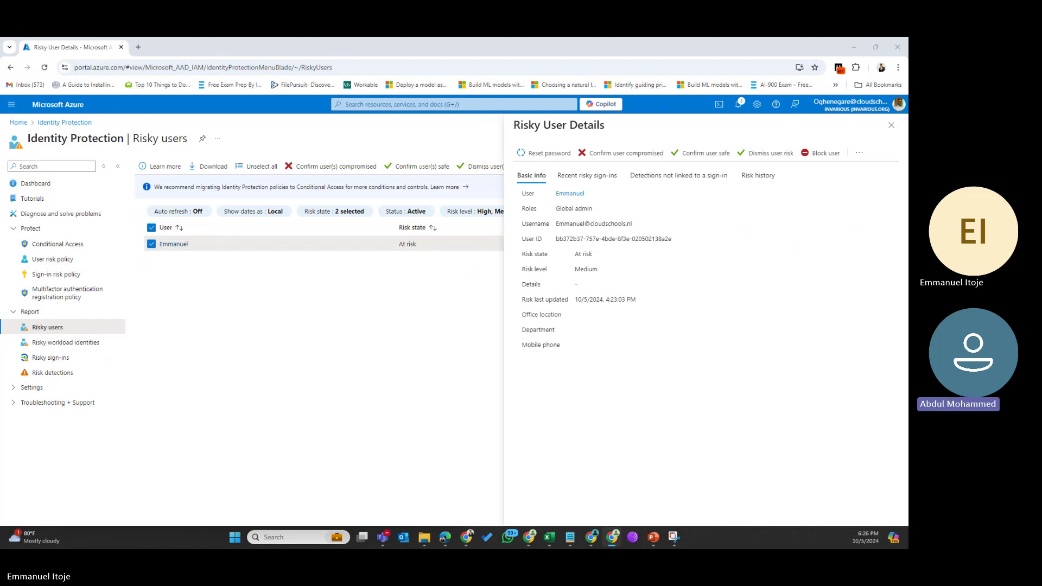
# Check the users-at-risk alert recipients, then view an anonymous IP address detection in Risk detections
pyautogui.click(890, 127)
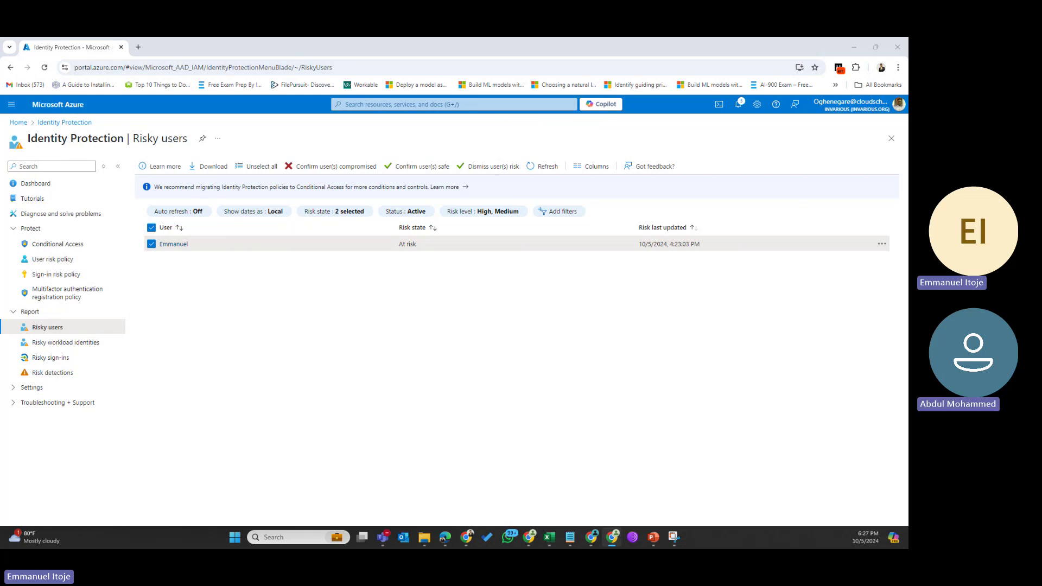
pyautogui.click(31, 389)
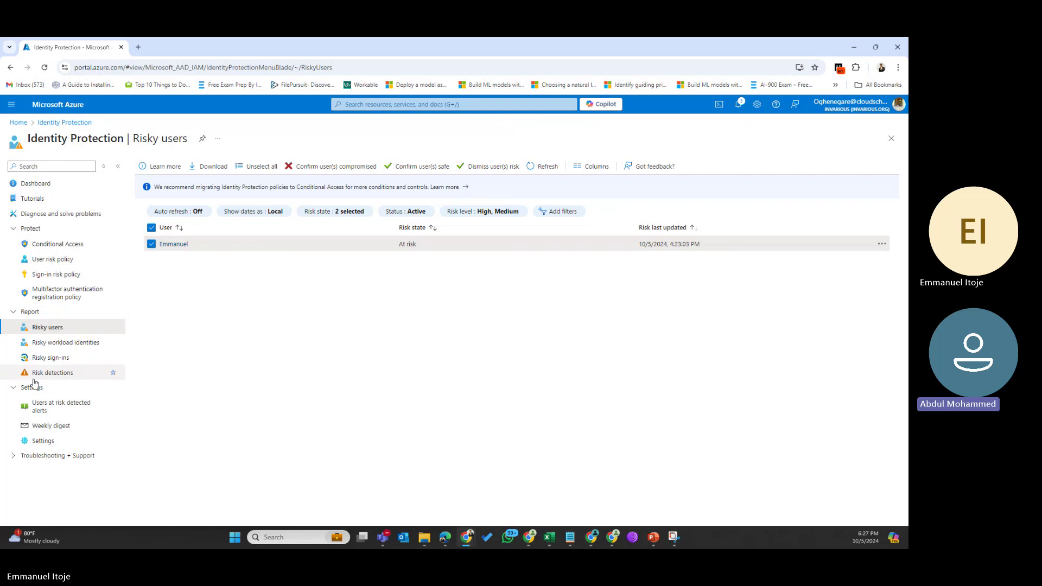
pyautogui.click(45, 411)
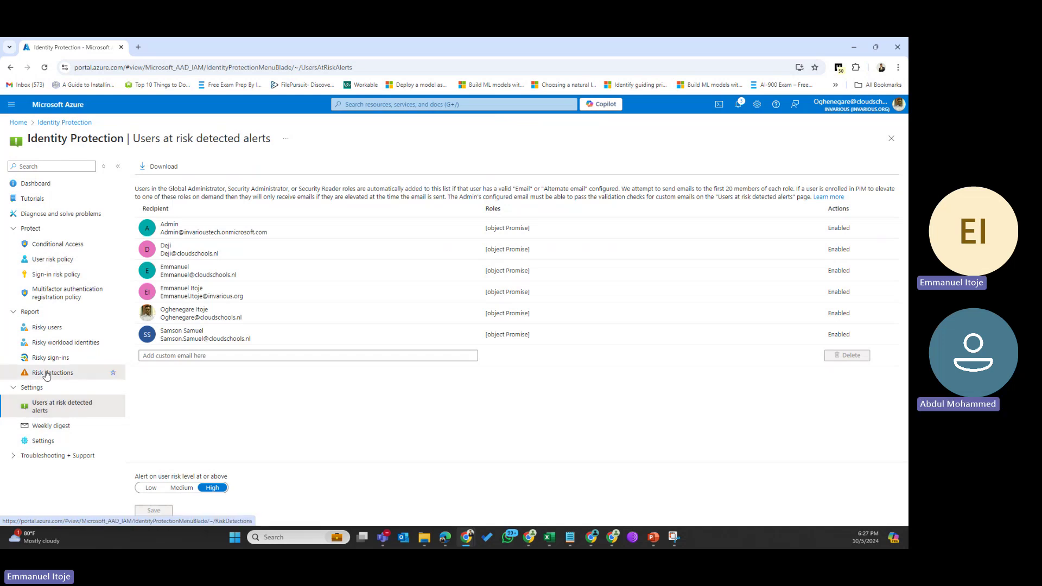
pyautogui.click(46, 374)
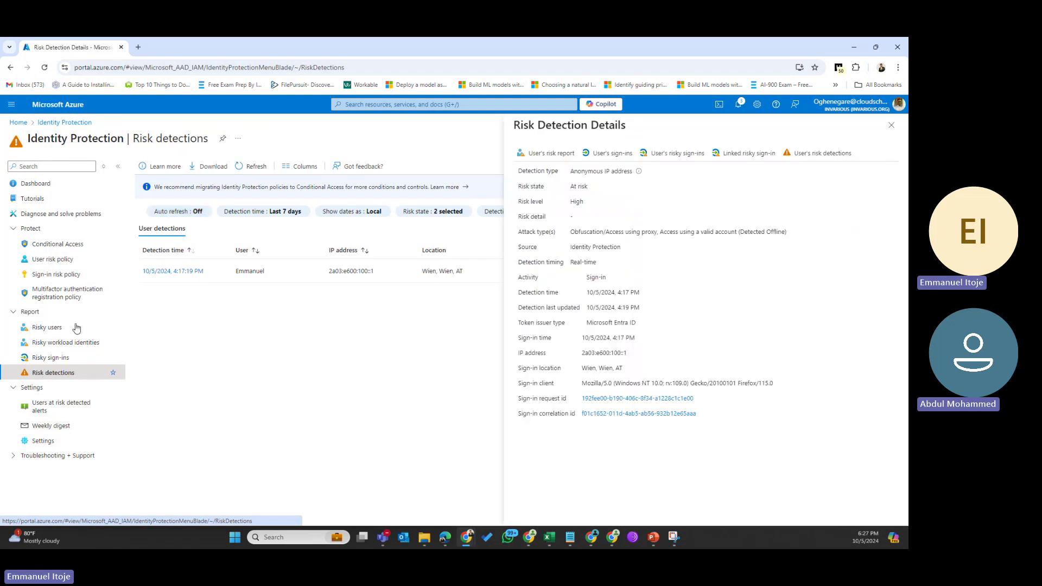
# Filter risk detections to the last 90 days, then view the six weekly digest recipients
pyautogui.click(267, 217)
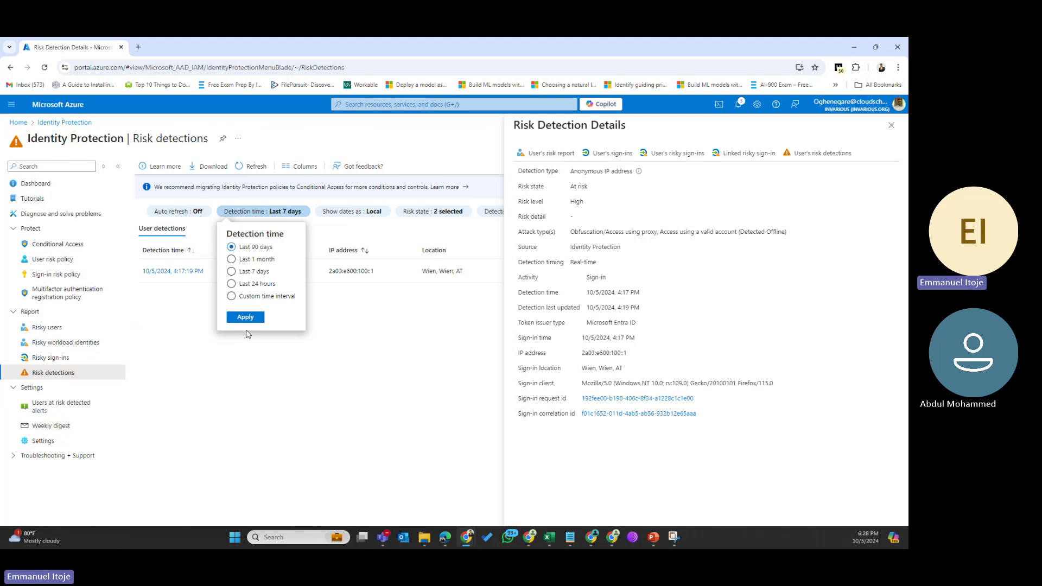
pyautogui.click(237, 246)
pyautogui.click(893, 127)
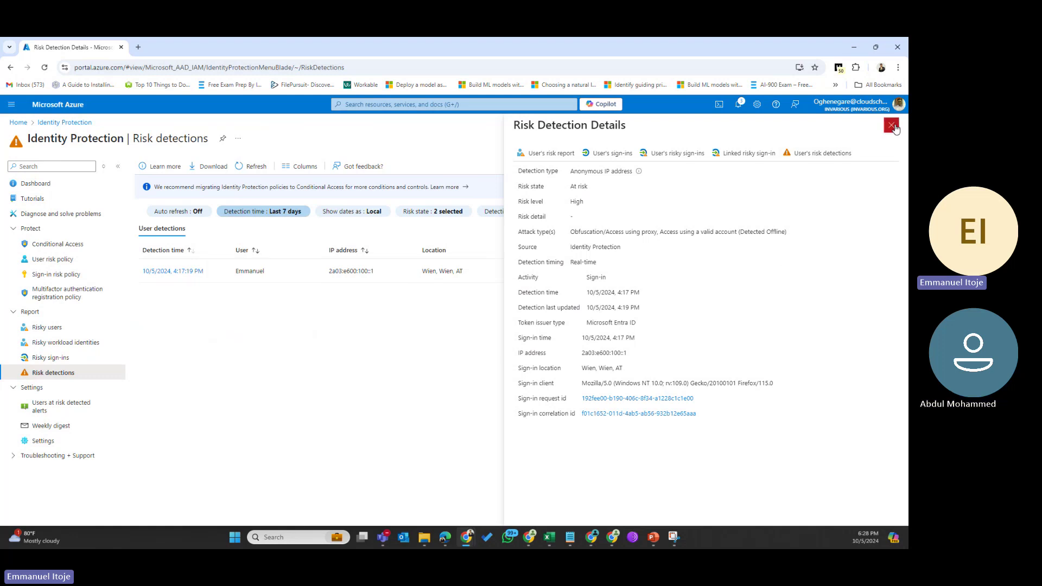
pyautogui.click(891, 126)
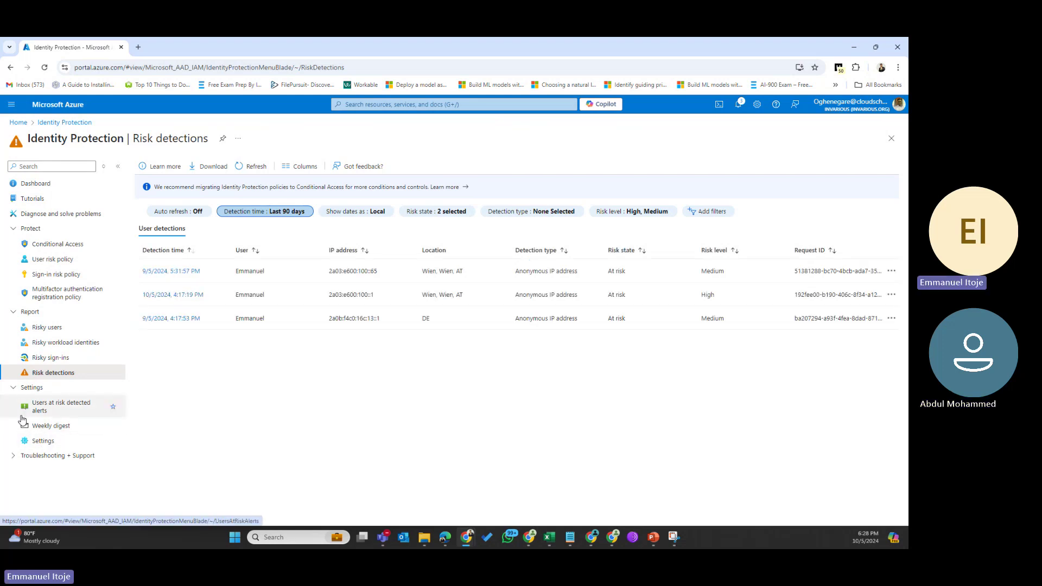
pyautogui.click(49, 428)
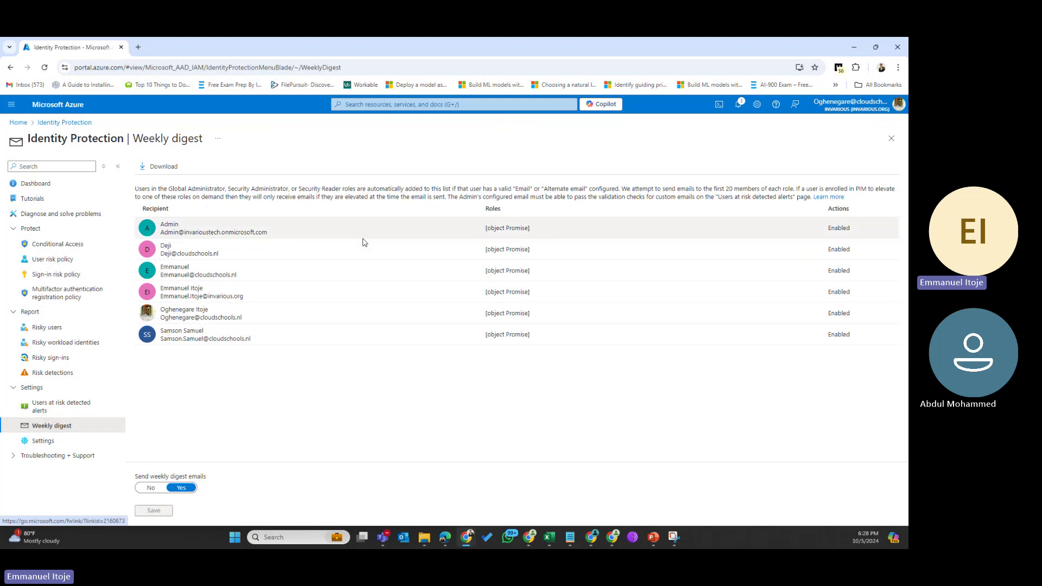
# View the six users-at-risk alert recipients, then collapse Protect, Report and Settings to expand Troubleshooting + Support
pyautogui.click(41, 411)
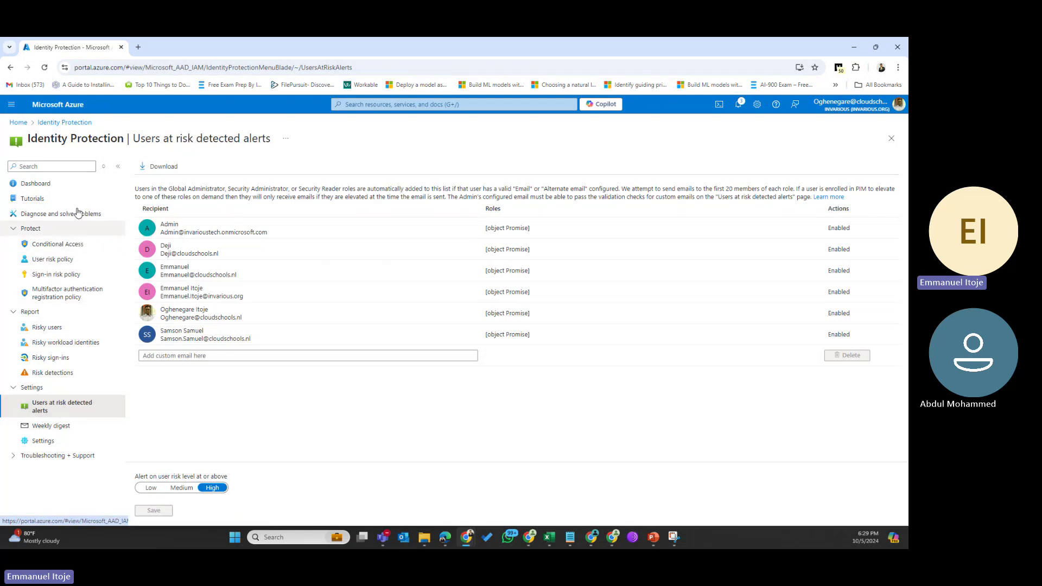
pyautogui.click(14, 230)
pyautogui.click(28, 245)
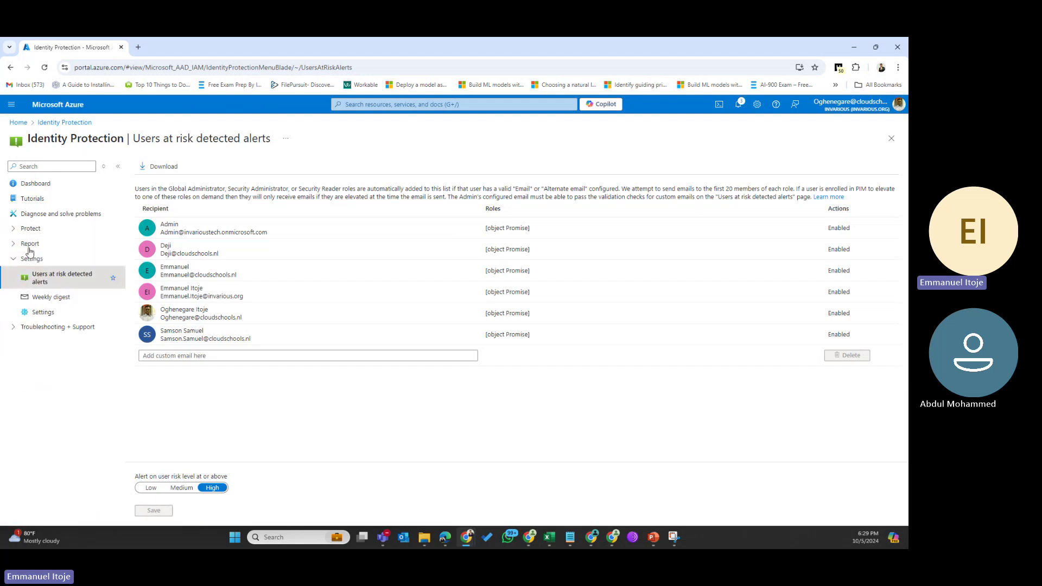
pyautogui.click(29, 259)
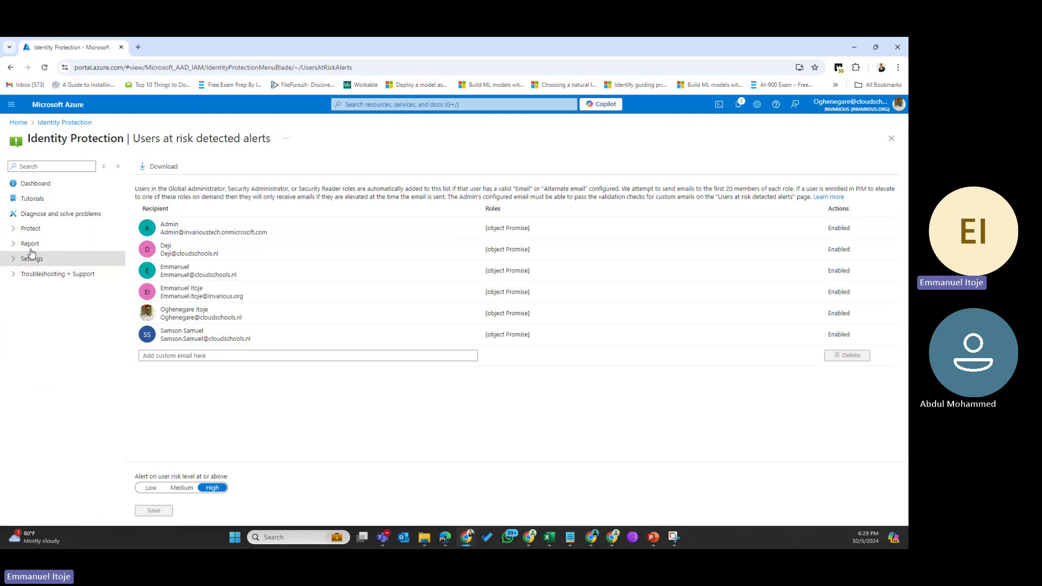
pyautogui.click(34, 274)
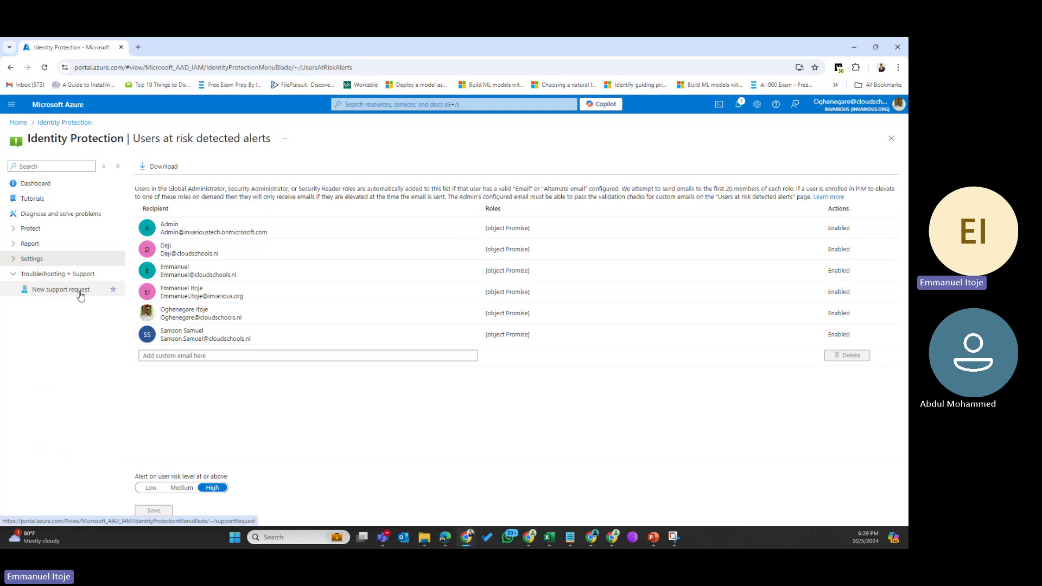
# Start a new support request related to Azure services, then navigate away to Tutorials
pyautogui.click(43, 291)
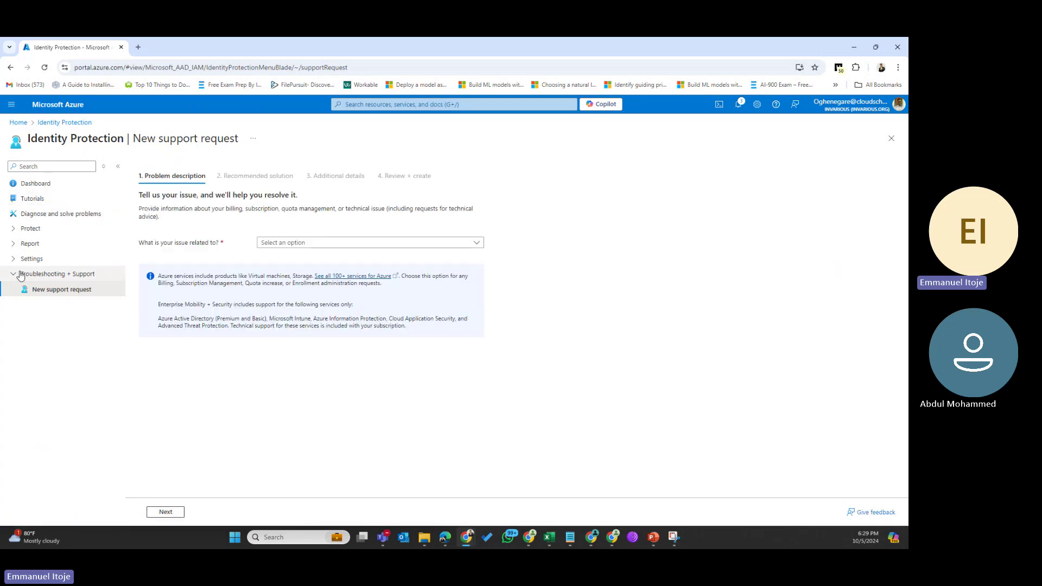
pyautogui.click(314, 243)
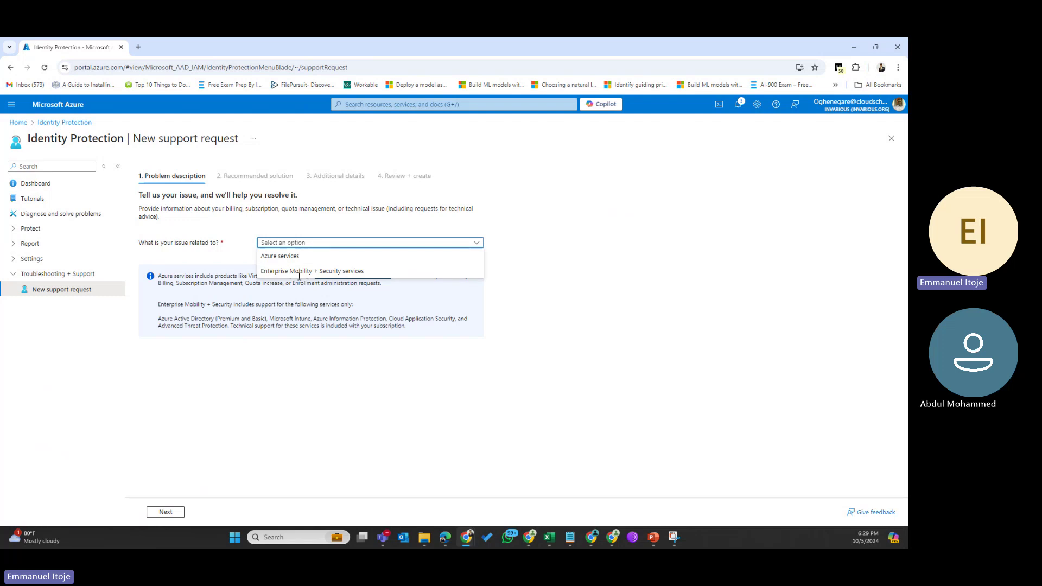
pyautogui.click(274, 255)
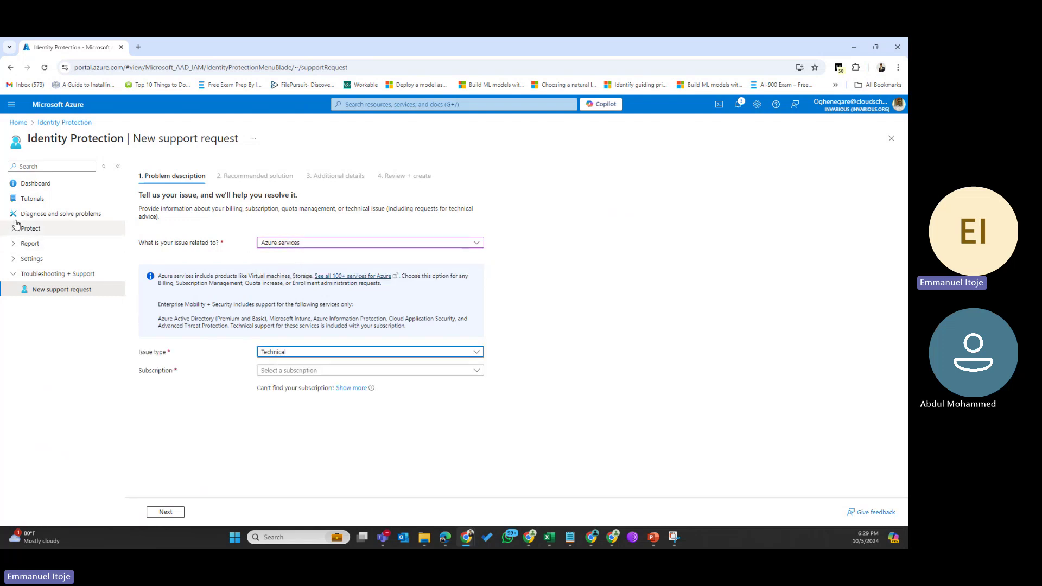
pyautogui.click(22, 199)
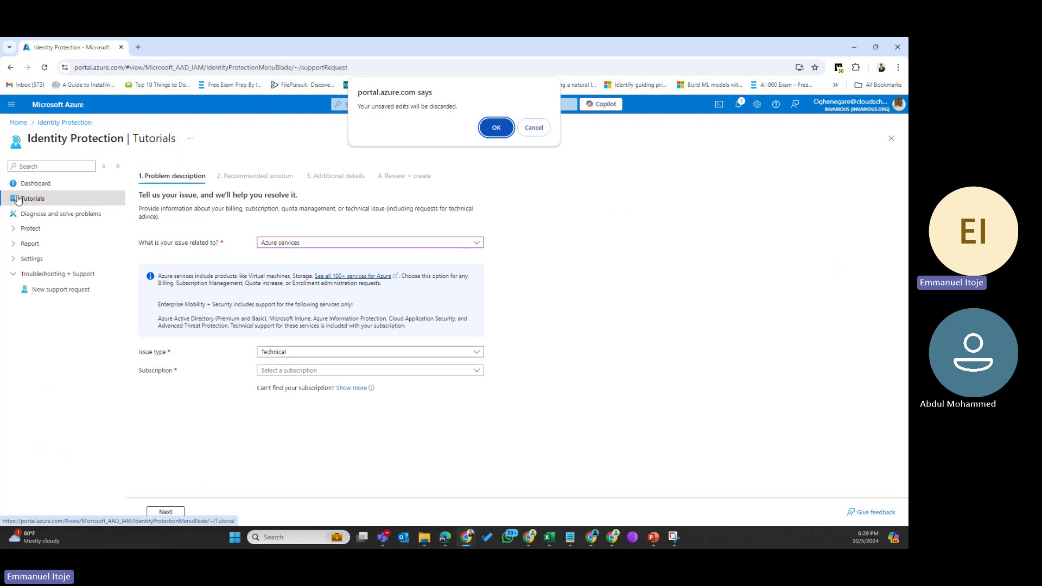
# Discard the unsaved support request to load the Tutorials documentation and video page
pyautogui.click(496, 128)
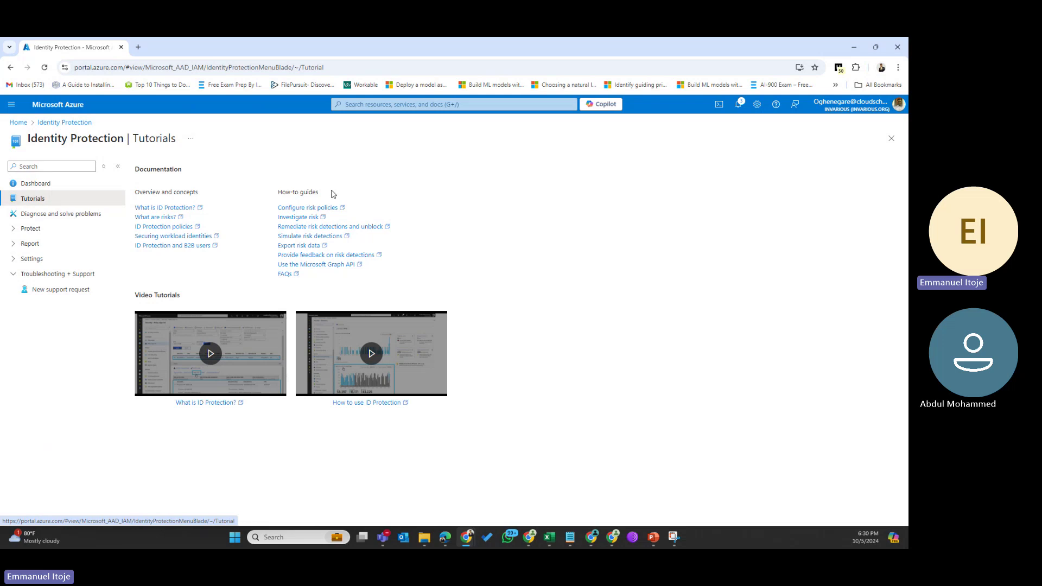
# Open the Identity Protection Dashboard and scroll to the empty Recommendations and Recent activity tiles
pyautogui.click(37, 184)
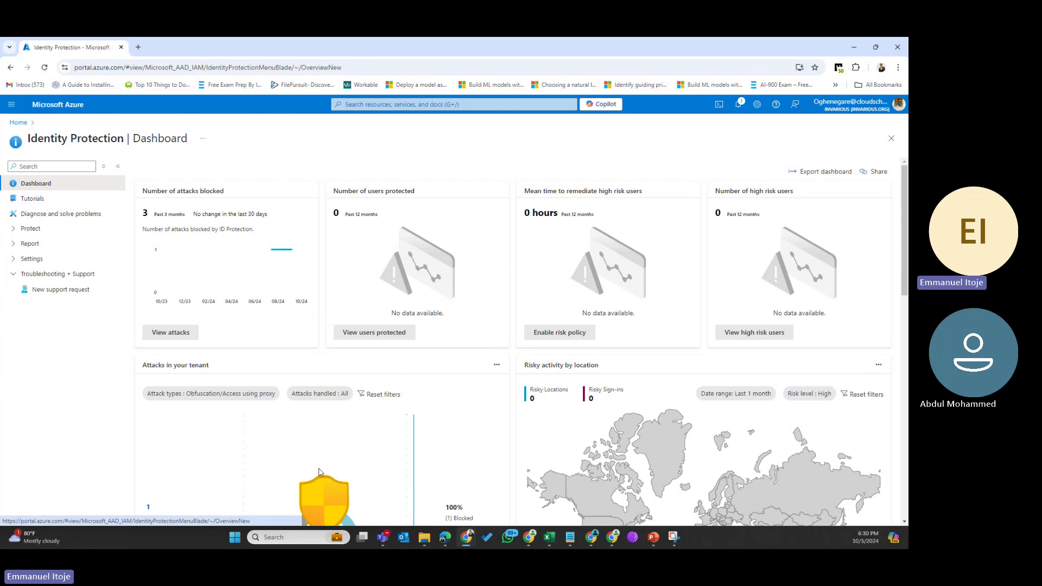
pyautogui.scroll(-10, 319, 472)
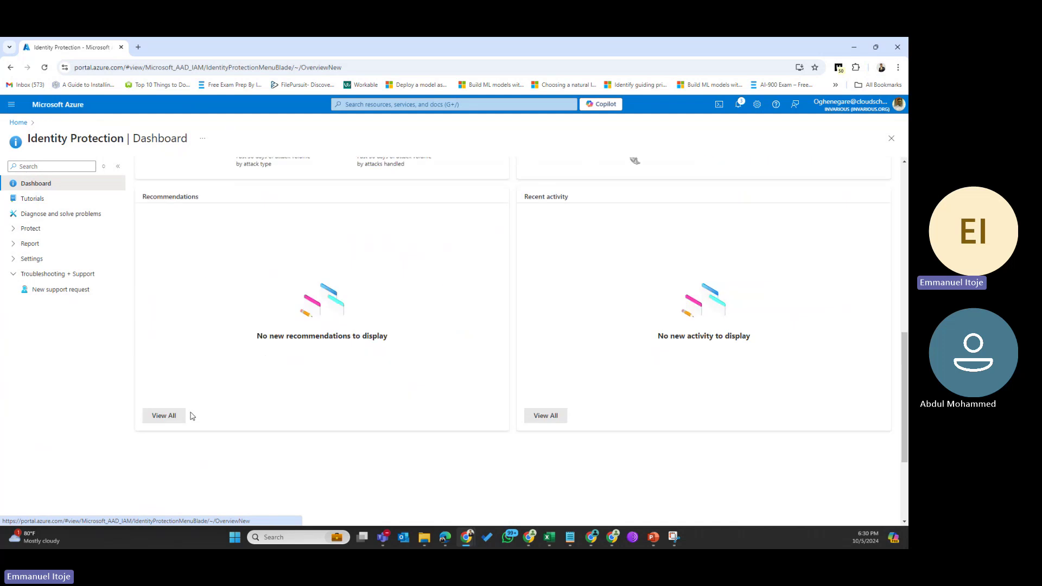